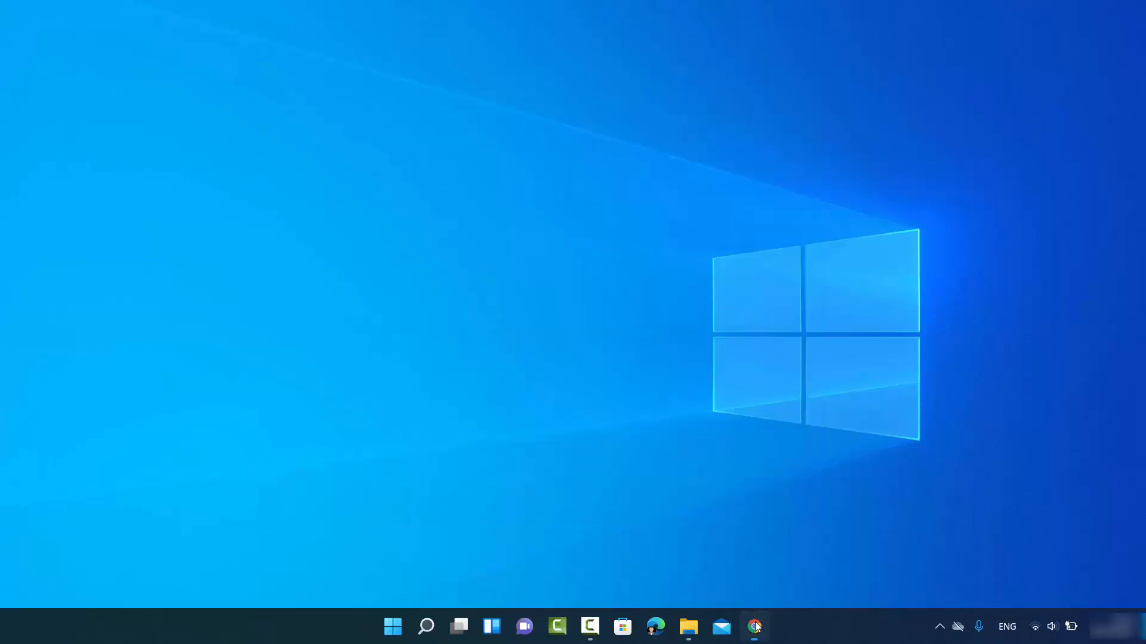
# - Bring the Chrome window with the 'windows 11 iso' search results to the front
pyautogui.click(755, 625)
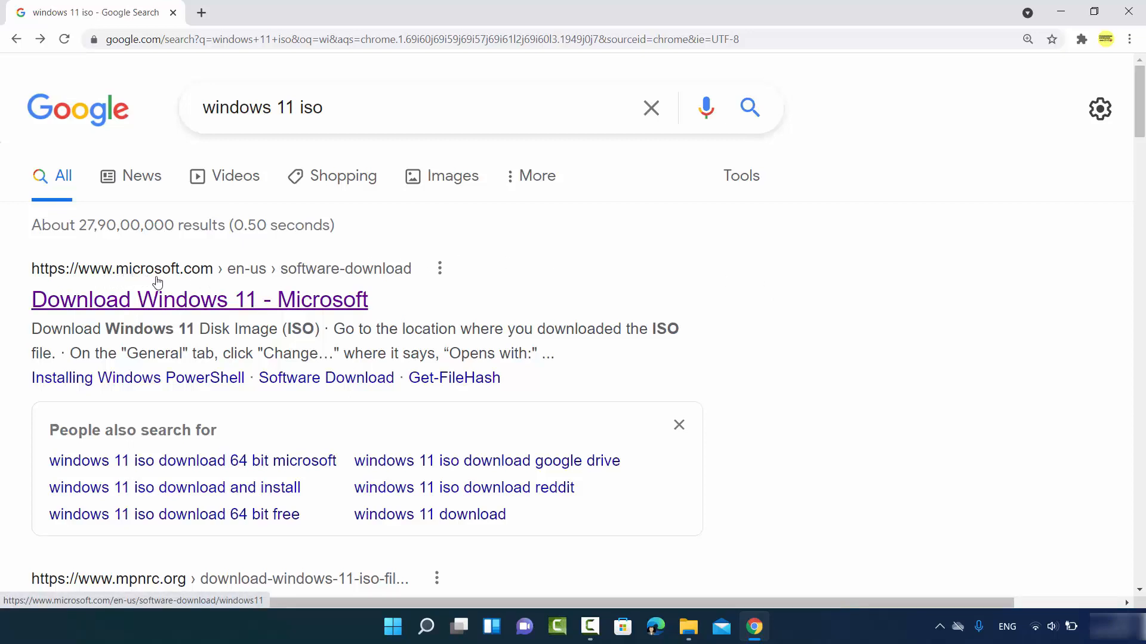
# - Open Microsoft's Download Windows 11 page, dismiss the Edge banner and scroll to the ISO section
pyautogui.click(253, 307)
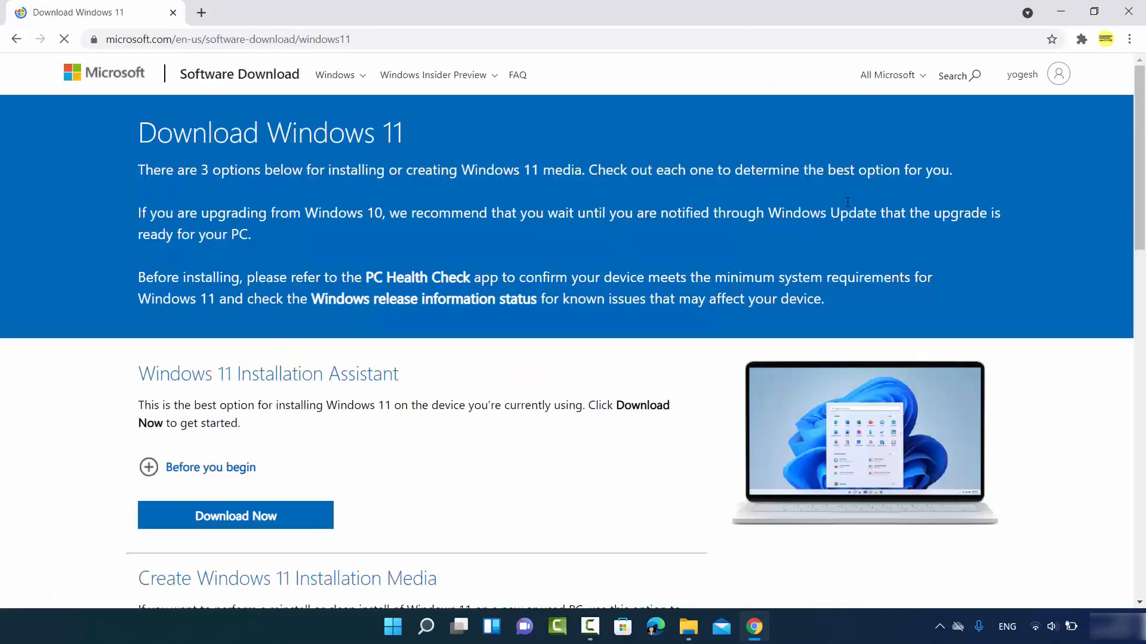
pyautogui.click(557, 36)
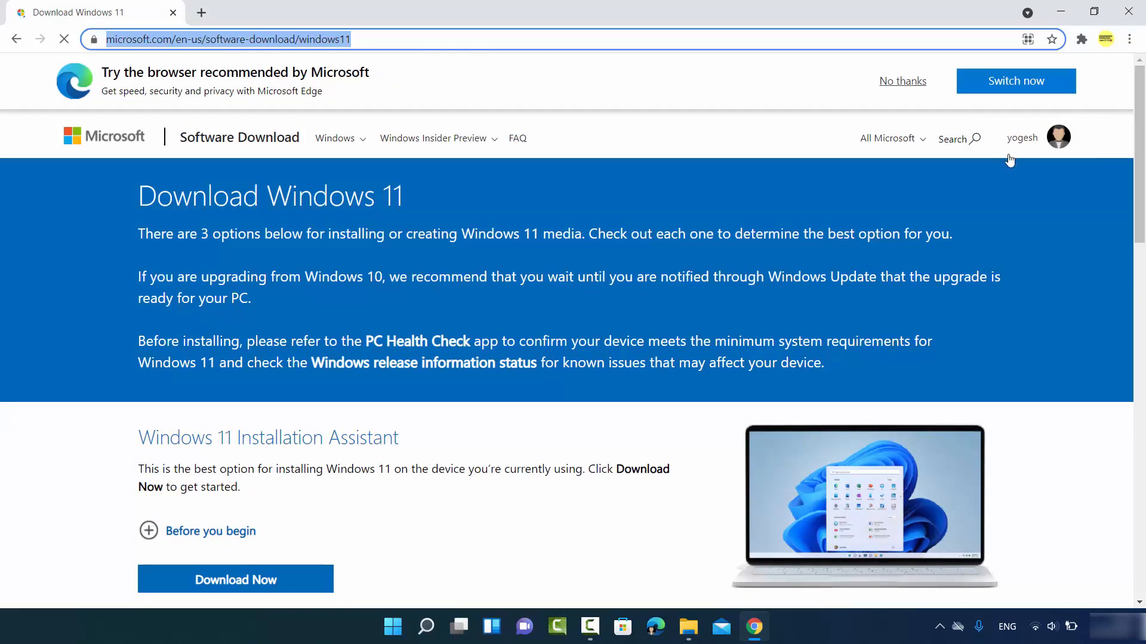
pyautogui.click(900, 89)
pyautogui.scroll(-1, 363, 266)
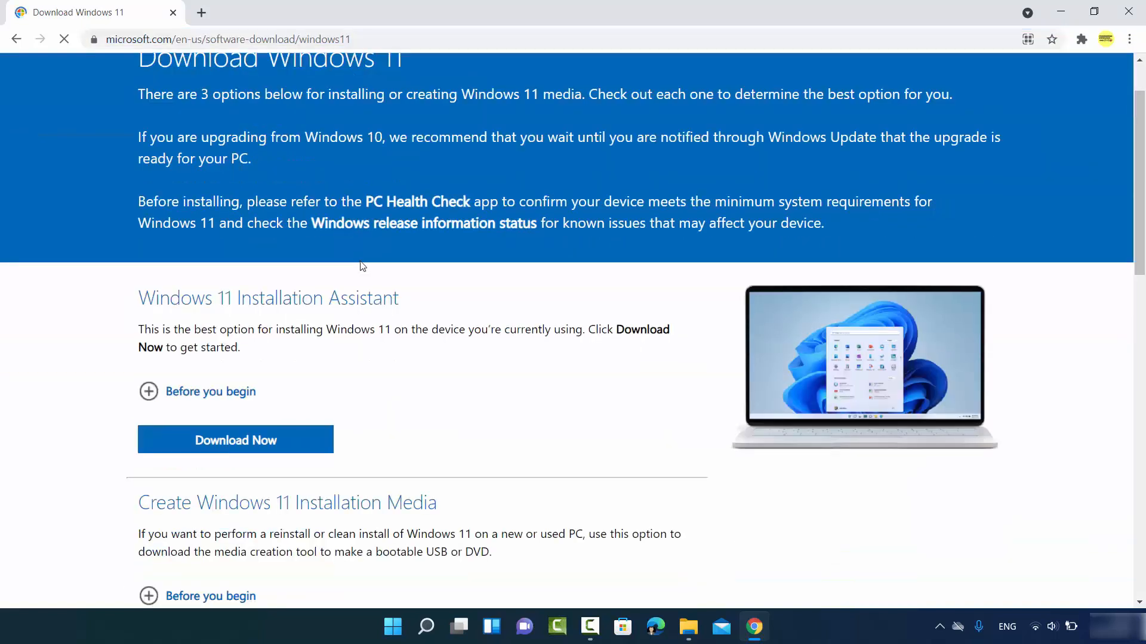
pyautogui.scroll(-5, 363, 267)
pyautogui.scroll(-1, 422, 308)
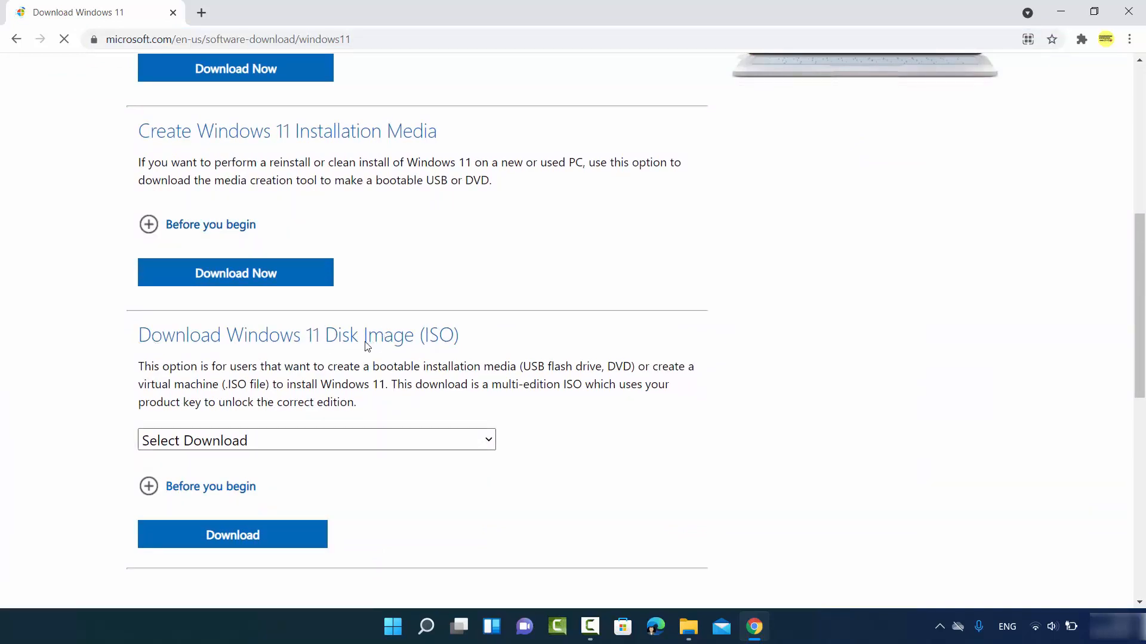
pyautogui.scroll(-1, 367, 346)
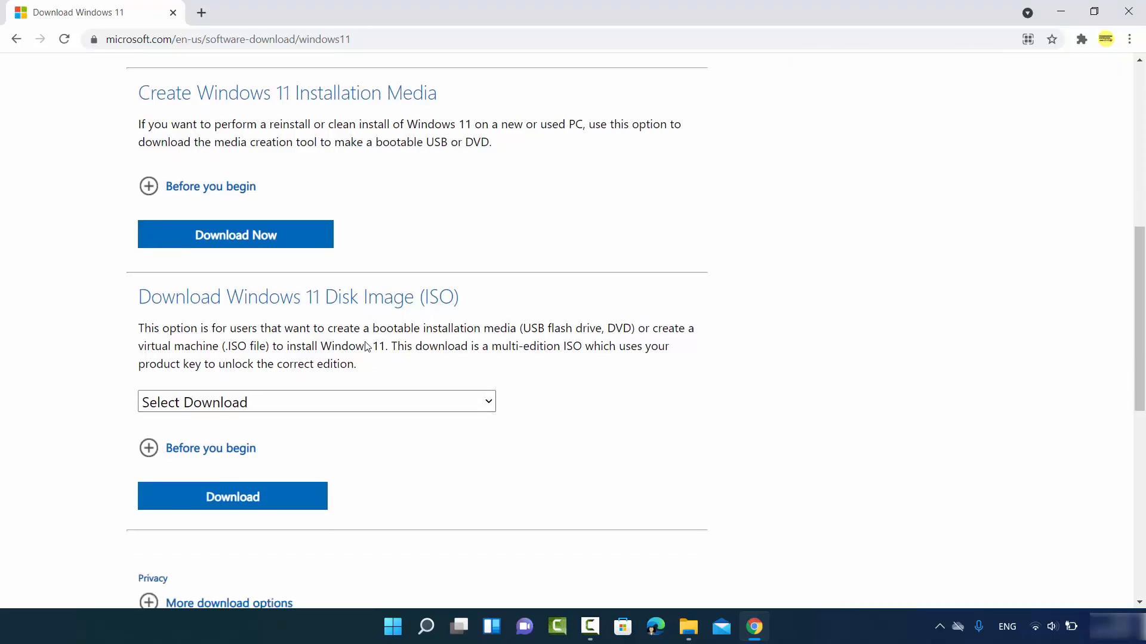
# - Select Windows 11 as the Disk Image (ISO) edition and request its download
pyautogui.click(325, 366)
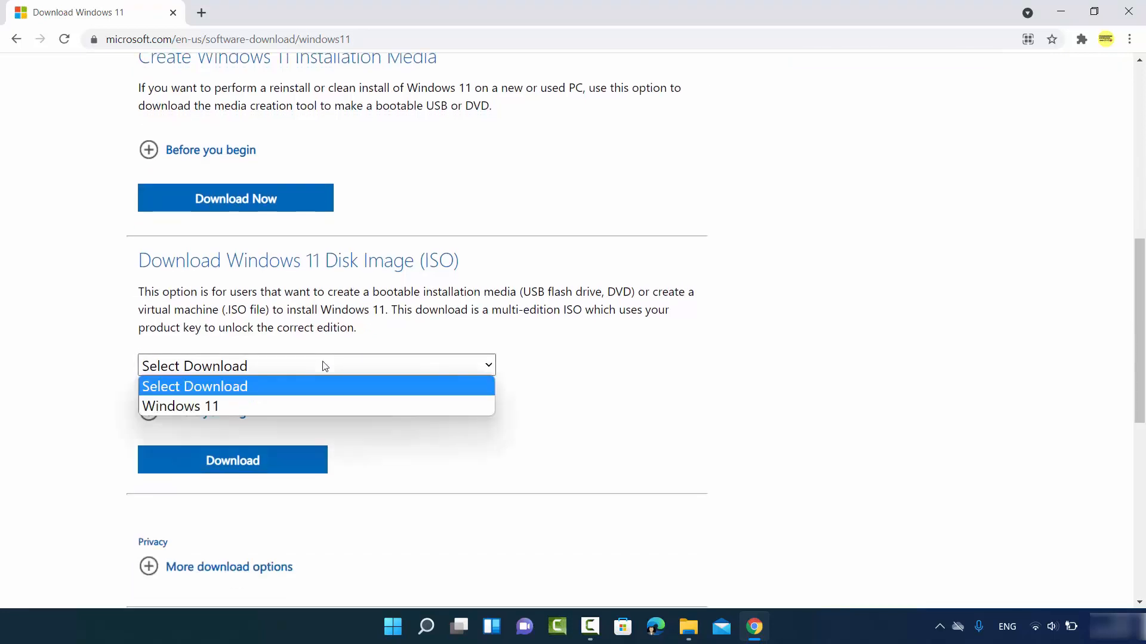
pyautogui.click(237, 404)
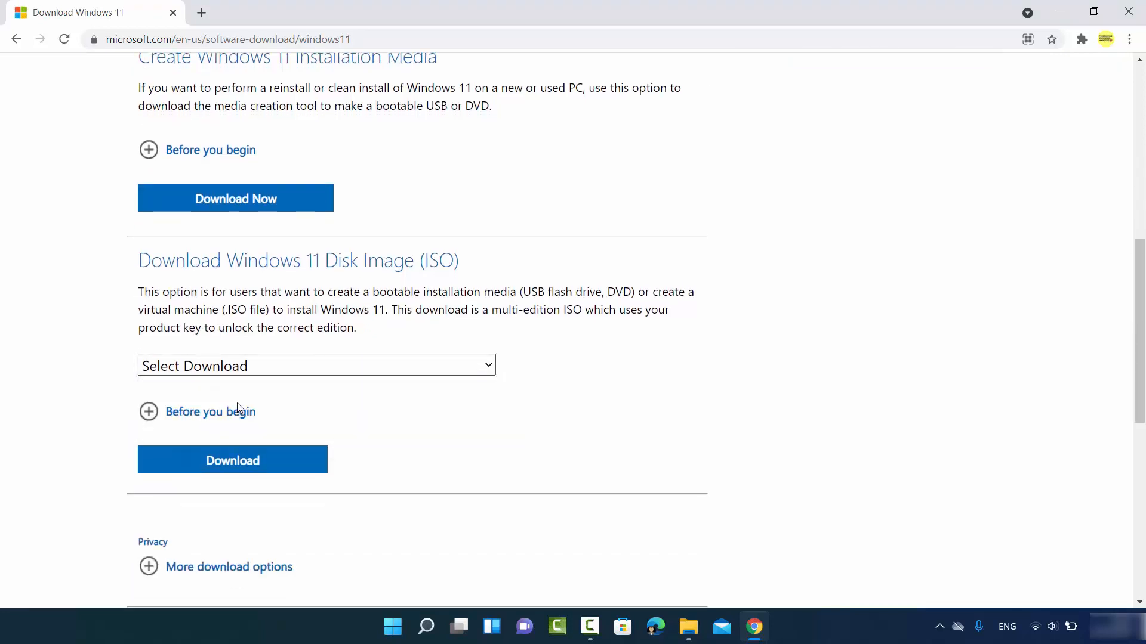
pyautogui.scroll(-1, 259, 385)
pyautogui.scroll(-1, 261, 387)
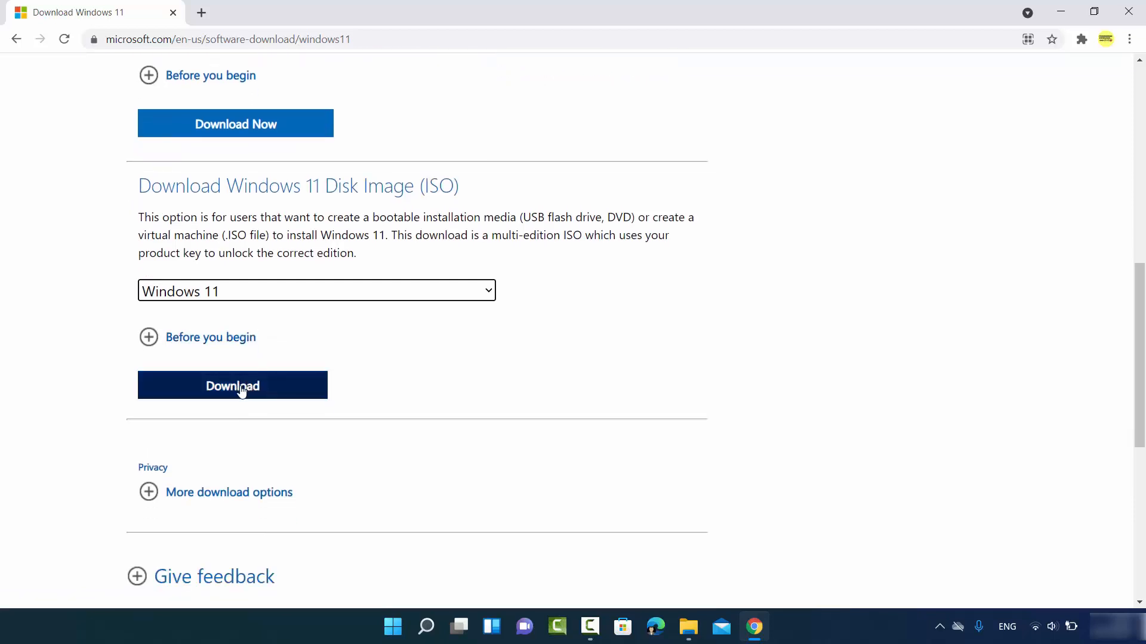
pyautogui.click(241, 389)
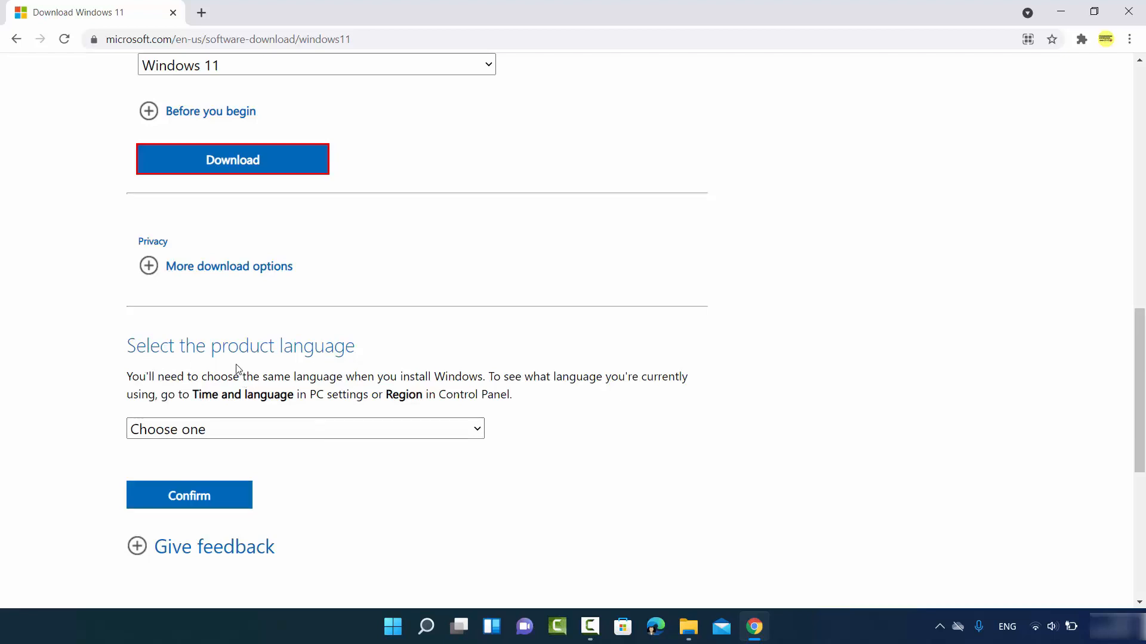
# - Confirm English International as the product language and start the 64-bit Windows 11 ISO download
pyautogui.click(229, 426)
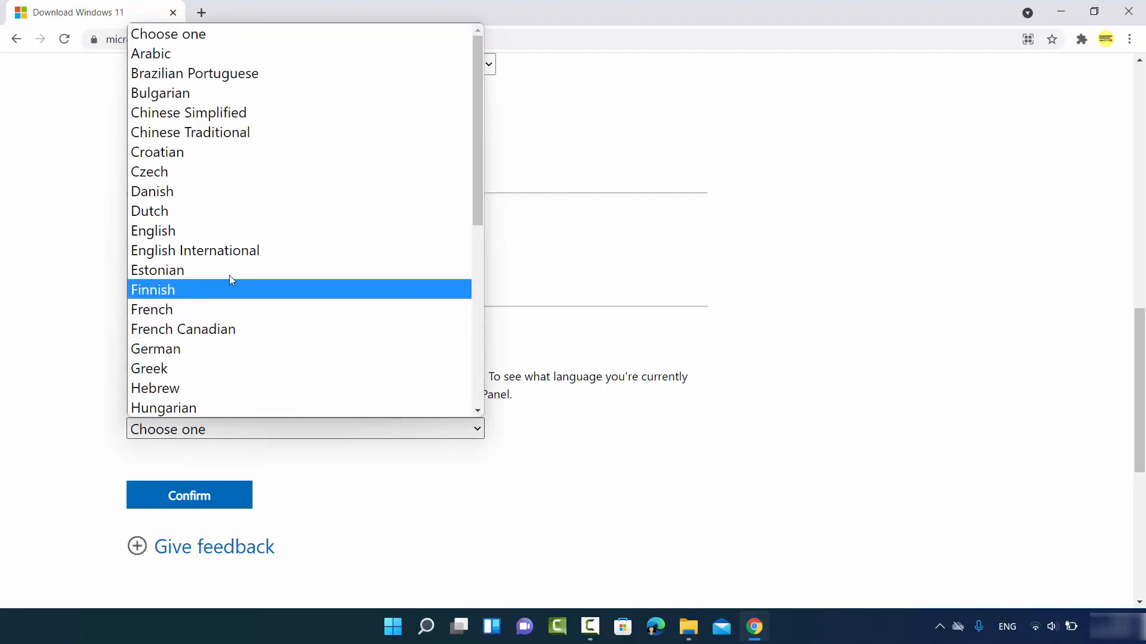
pyautogui.click(206, 250)
pyautogui.scroll(-3, 256, 298)
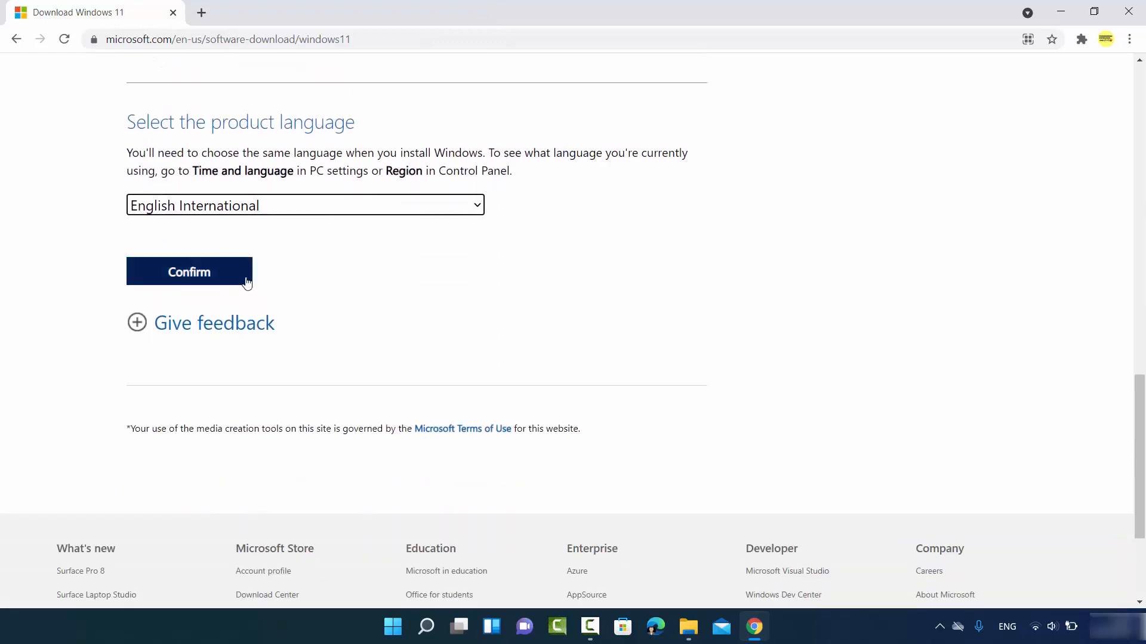
pyautogui.click(201, 280)
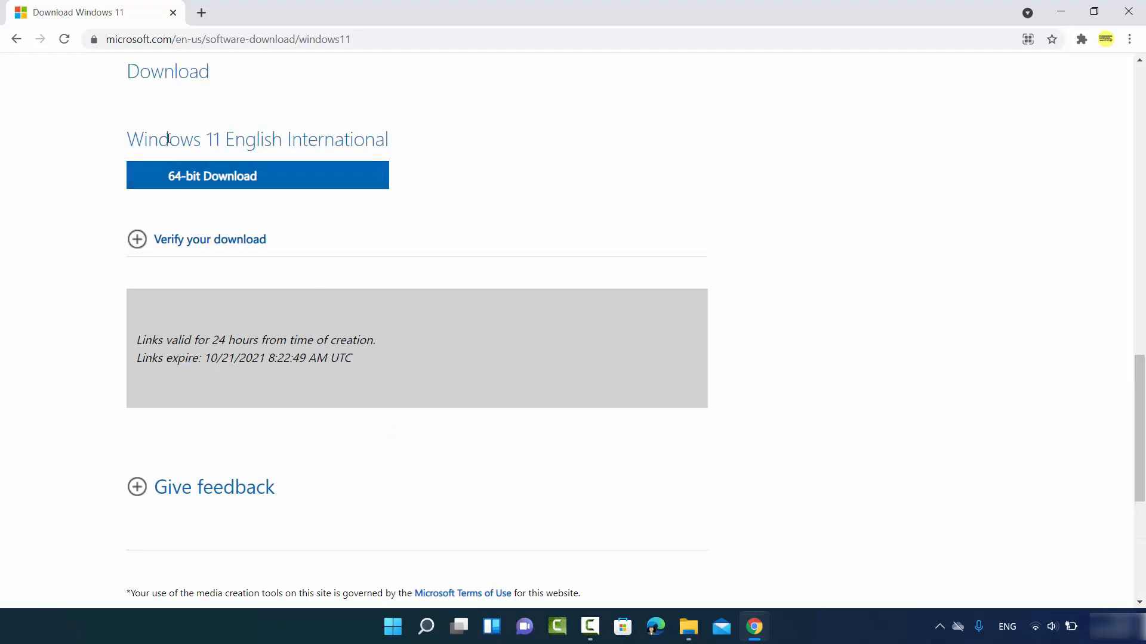
pyautogui.click(226, 182)
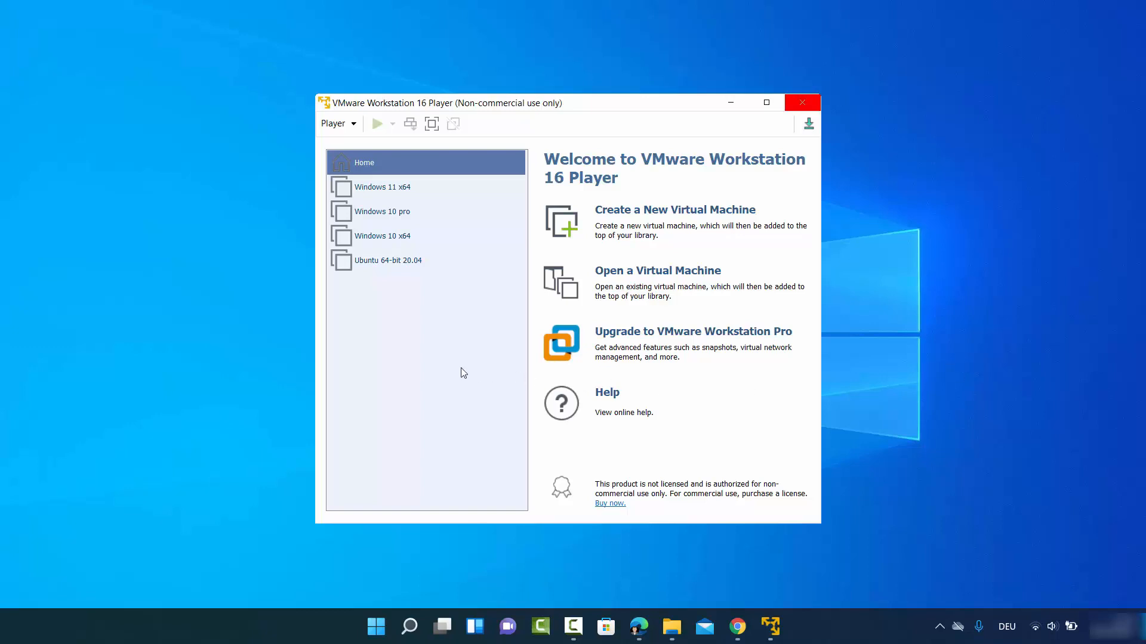
# - Launch the New Virtual Machine Wizard in VMware Player, choosing to install the OS later
pyautogui.click(470, 388)
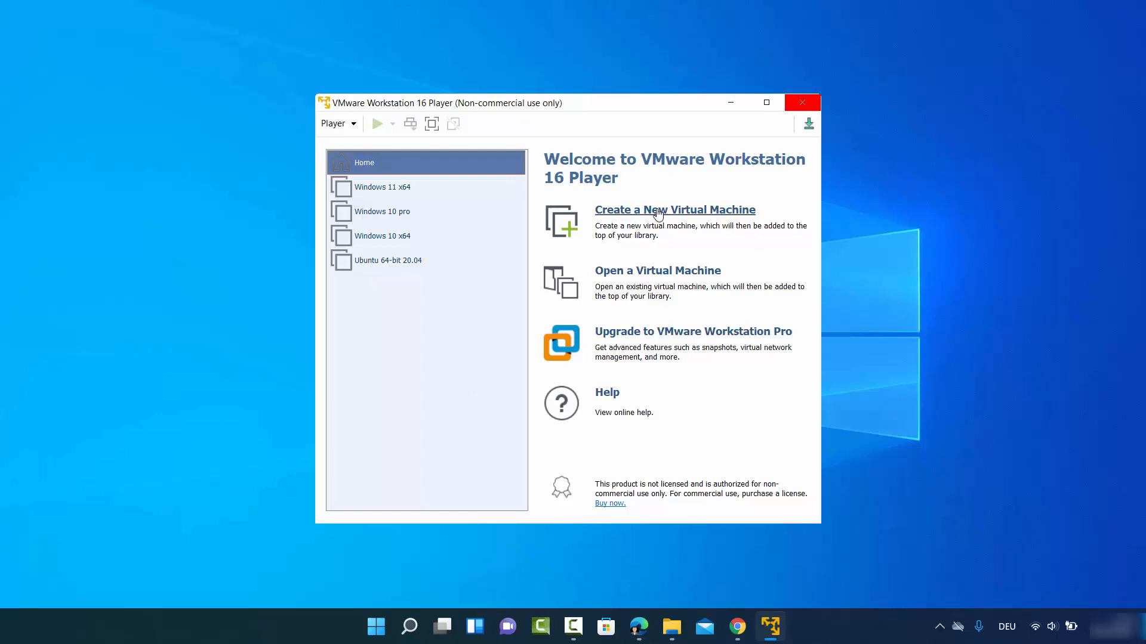
pyautogui.click(640, 216)
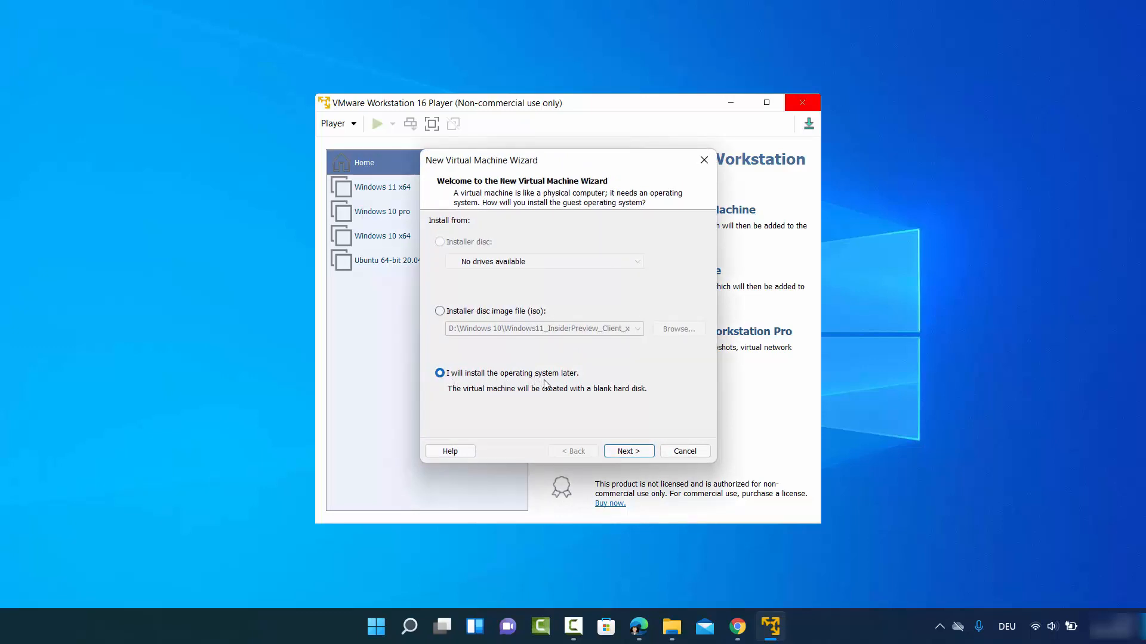
# - Keep Microsoft Windows, version Windows 10 x64, as the guest operating system and continue
pyautogui.click(624, 451)
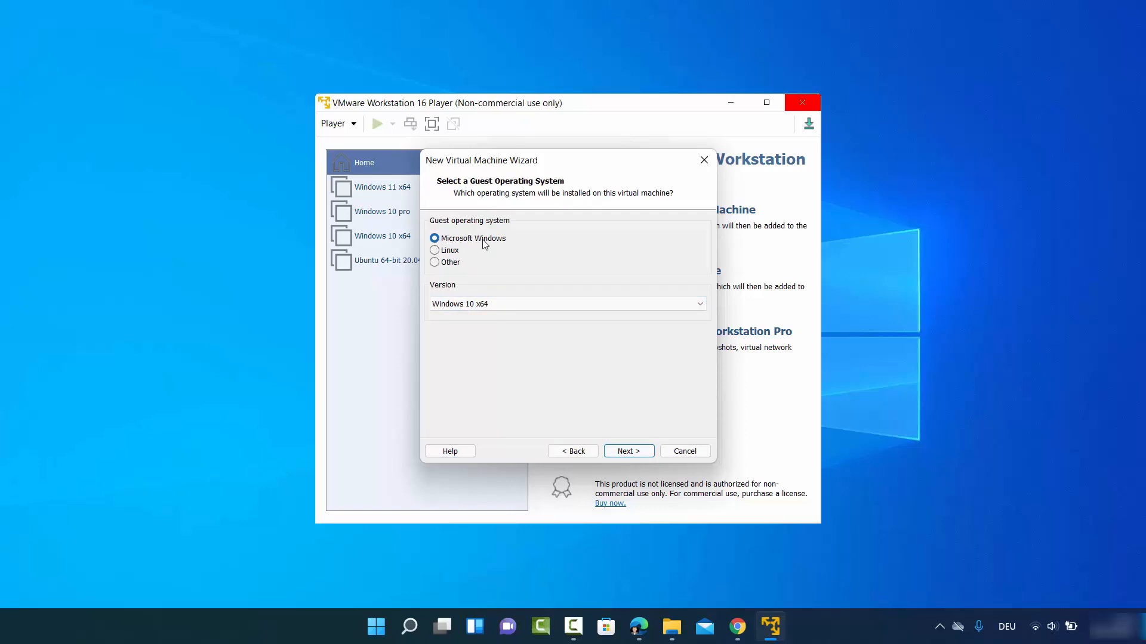
pyautogui.click(485, 304)
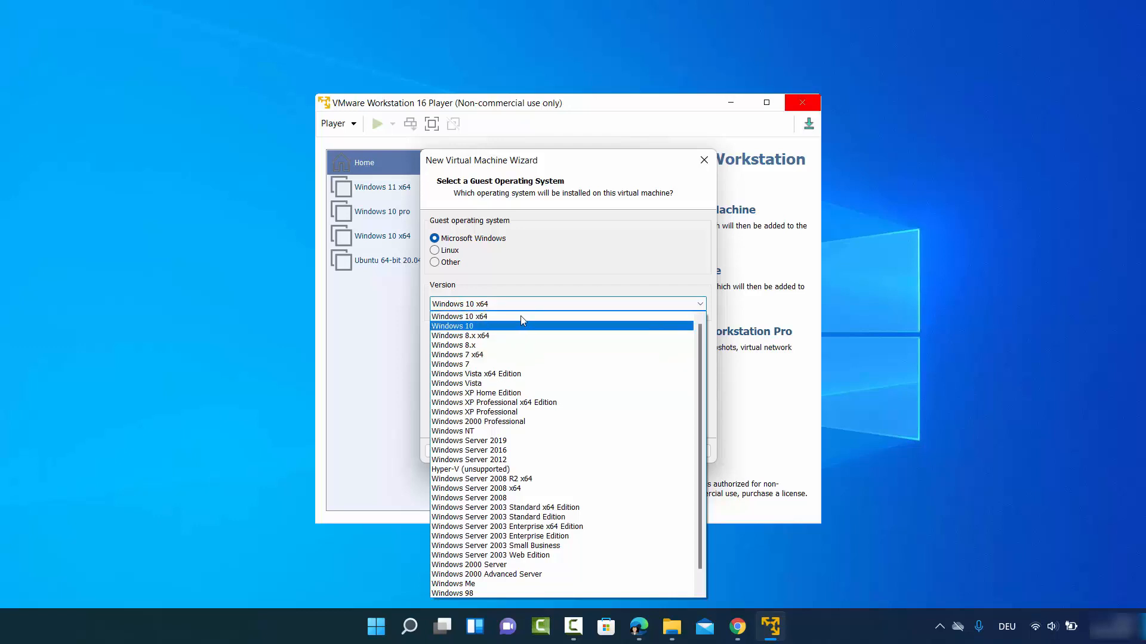
pyautogui.click(485, 318)
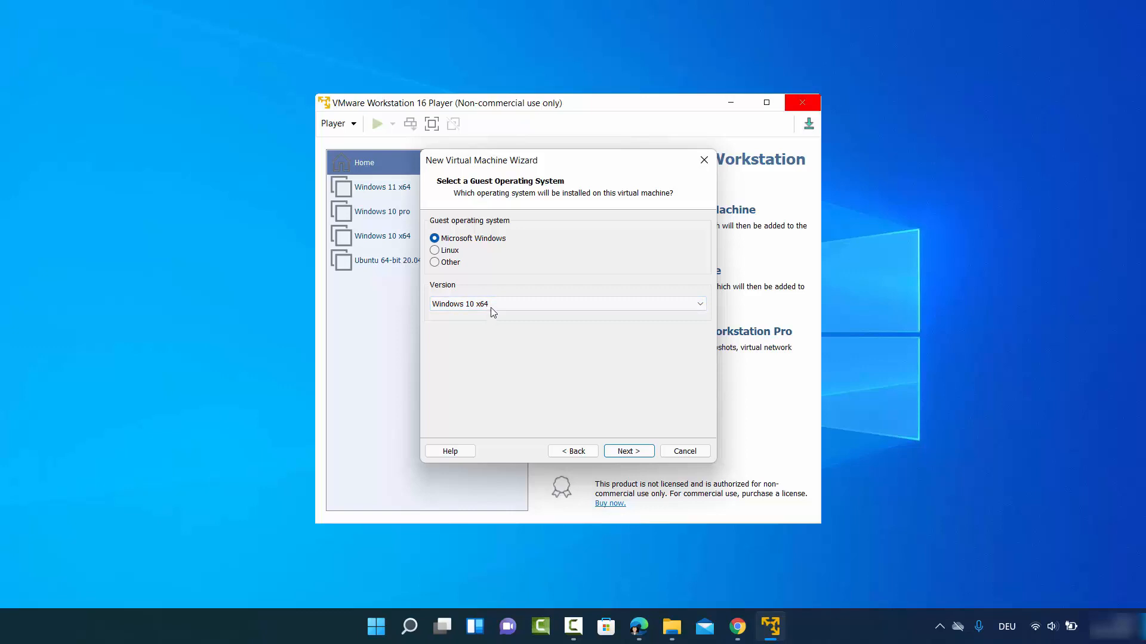
pyautogui.click(625, 451)
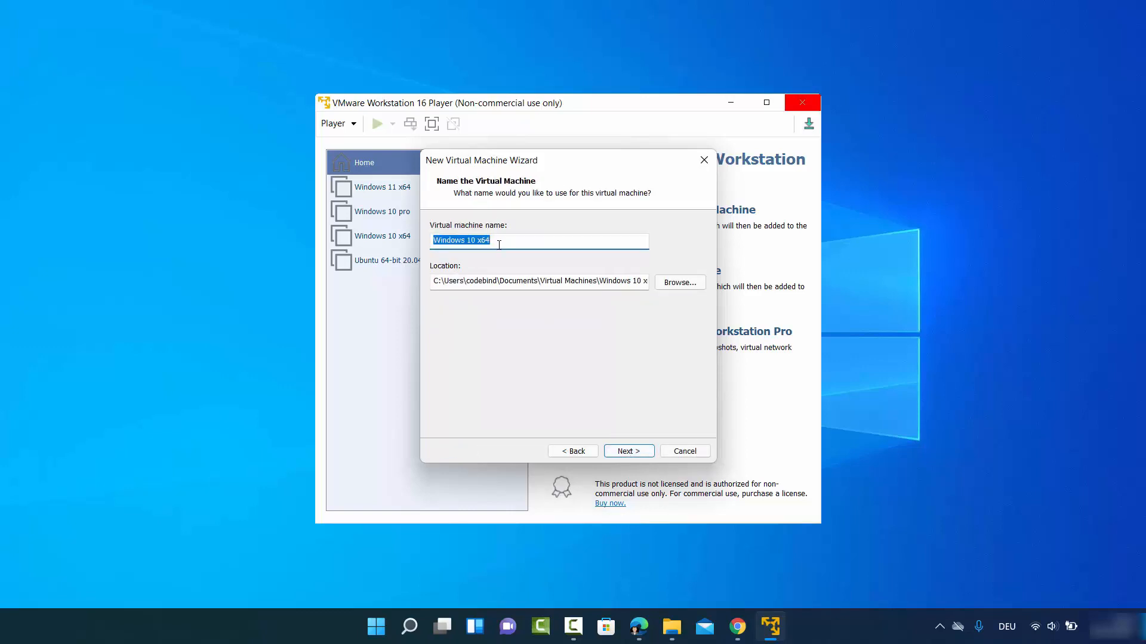
# - Rename the virtual machine from 'Windows 10 x64' to 'Windows 11'
pyautogui.click(471, 243)
pyautogui.press('BackSpace')
pyautogui.write('1')
pyautogui.moveTo(476, 241); pyautogui.dragTo(504, 242)
pyautogui.press('BackSpace')
# - Set the VM's storage location to the 'Windows 11 next' folder on D:
pyautogui.click(667, 286)
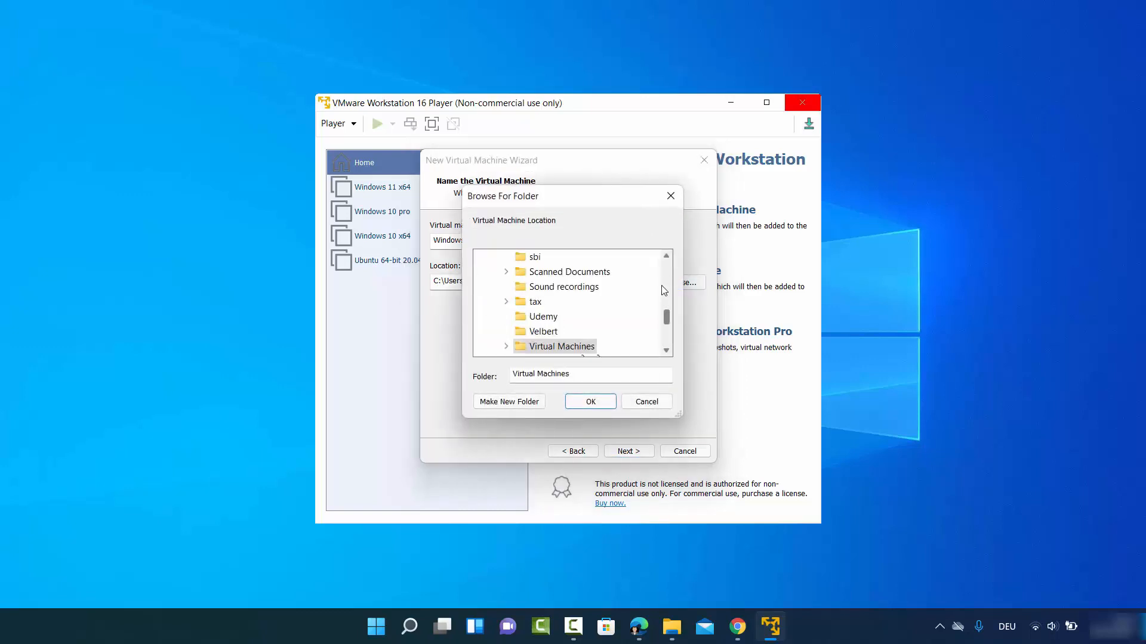
pyautogui.scroll(3, 615, 313)
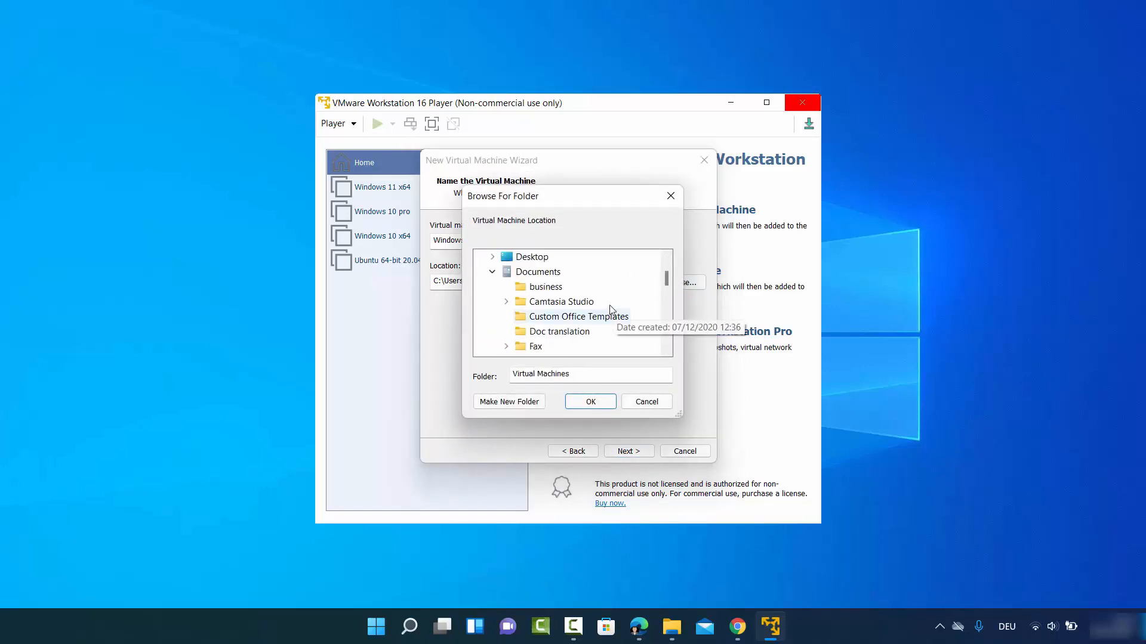
pyautogui.scroll(1, 611, 311)
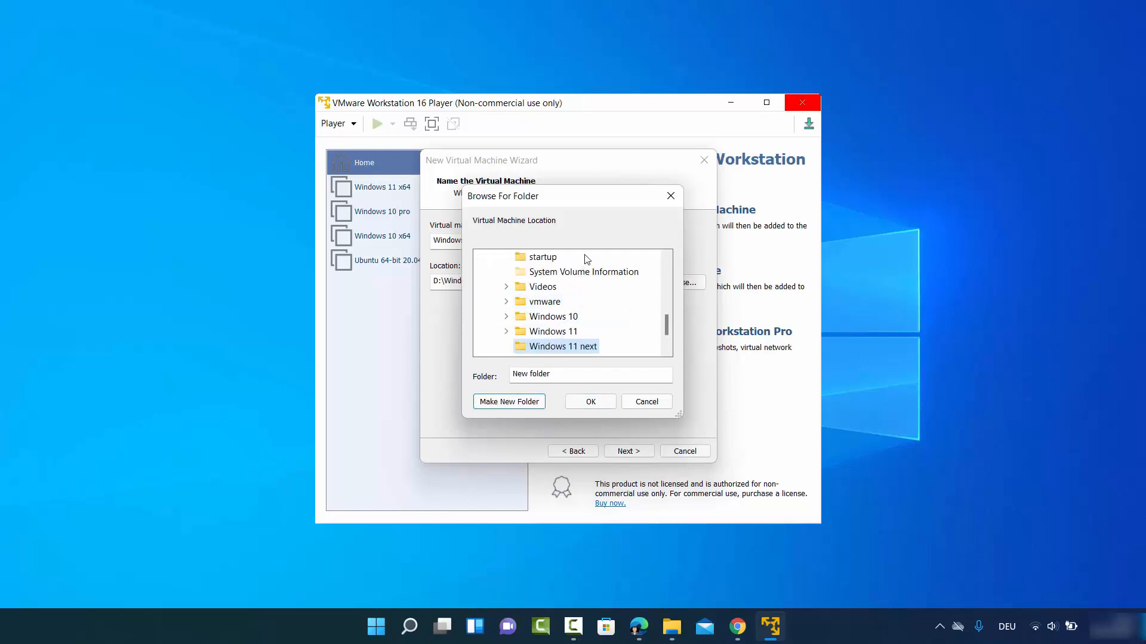
pyautogui.click(594, 404)
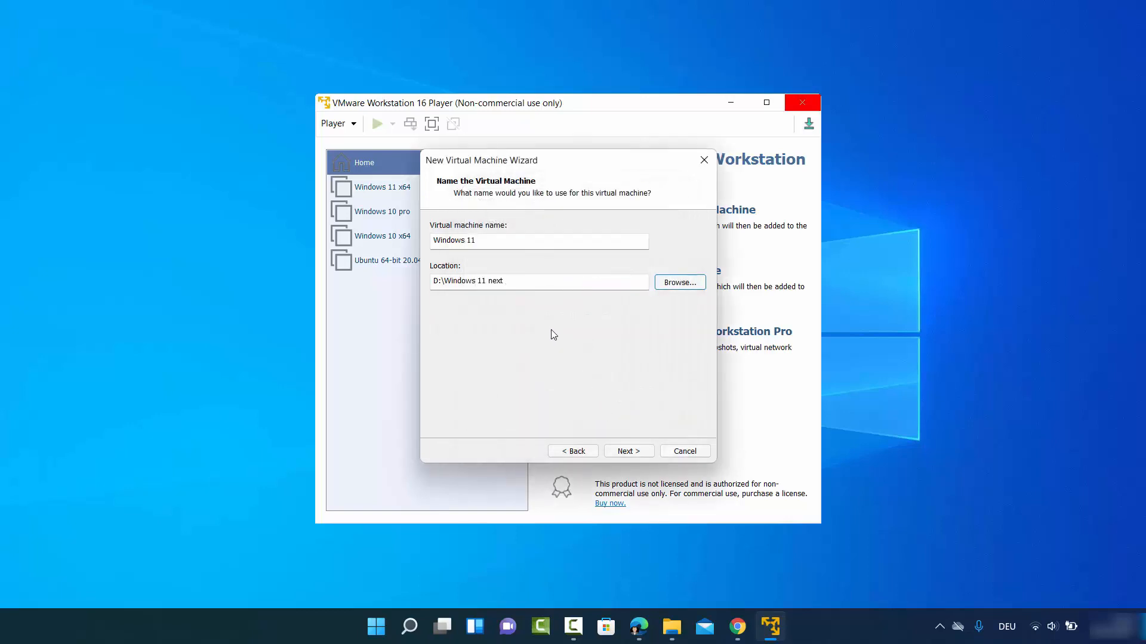
# - Set a 100 GB maximum disk size split into multiple files, then reach the summary
pyautogui.click(628, 451)
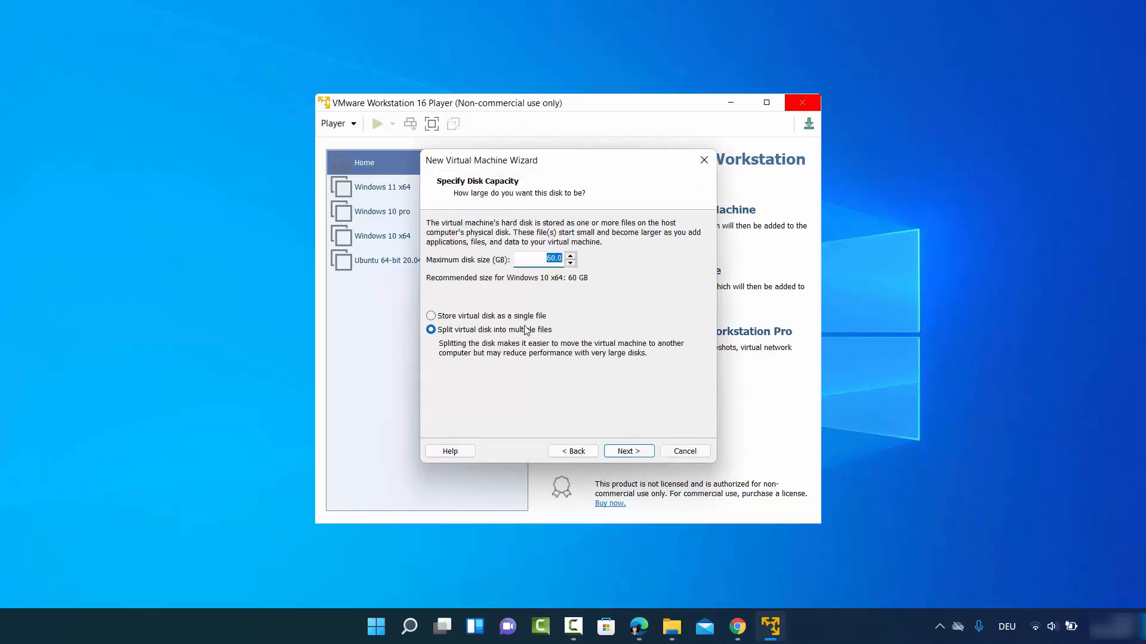
pyautogui.click(548, 260)
pyautogui.click(626, 450)
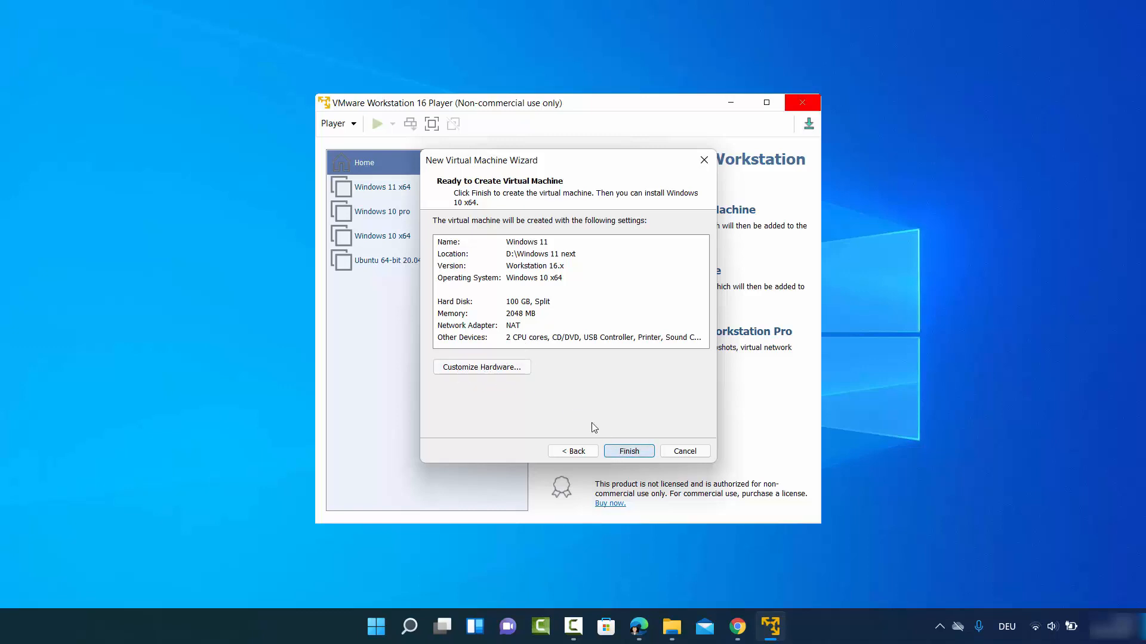
# - In the hardware settings, raise the VM's memory from 2 GB to 8 GB
pyautogui.click(476, 367)
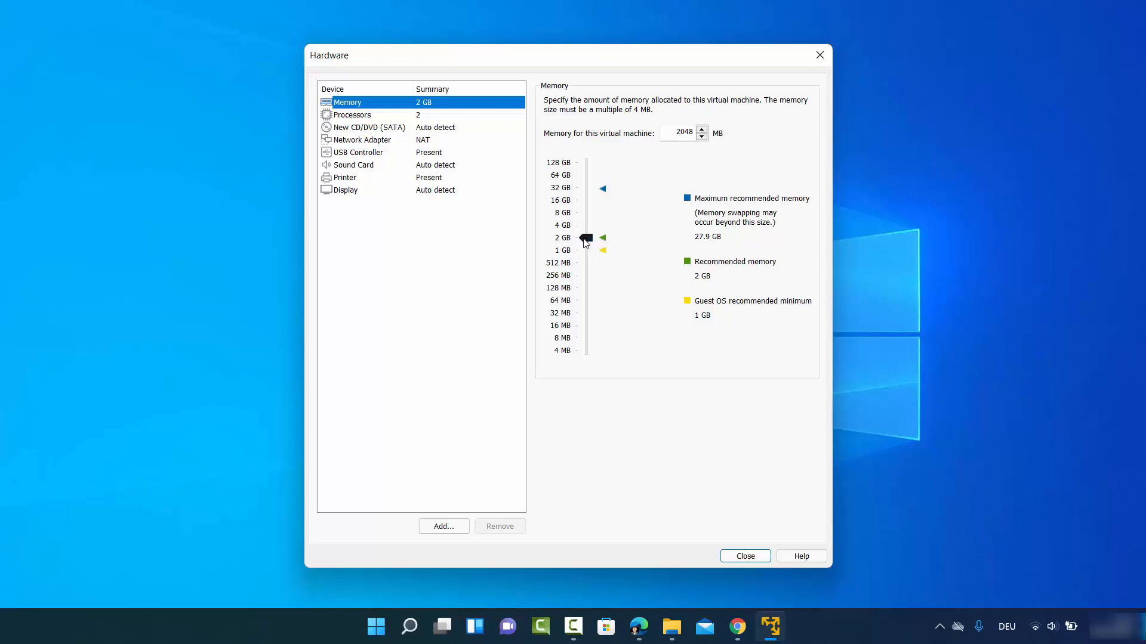
pyautogui.moveTo(585, 239); pyautogui.dragTo(590, 226)
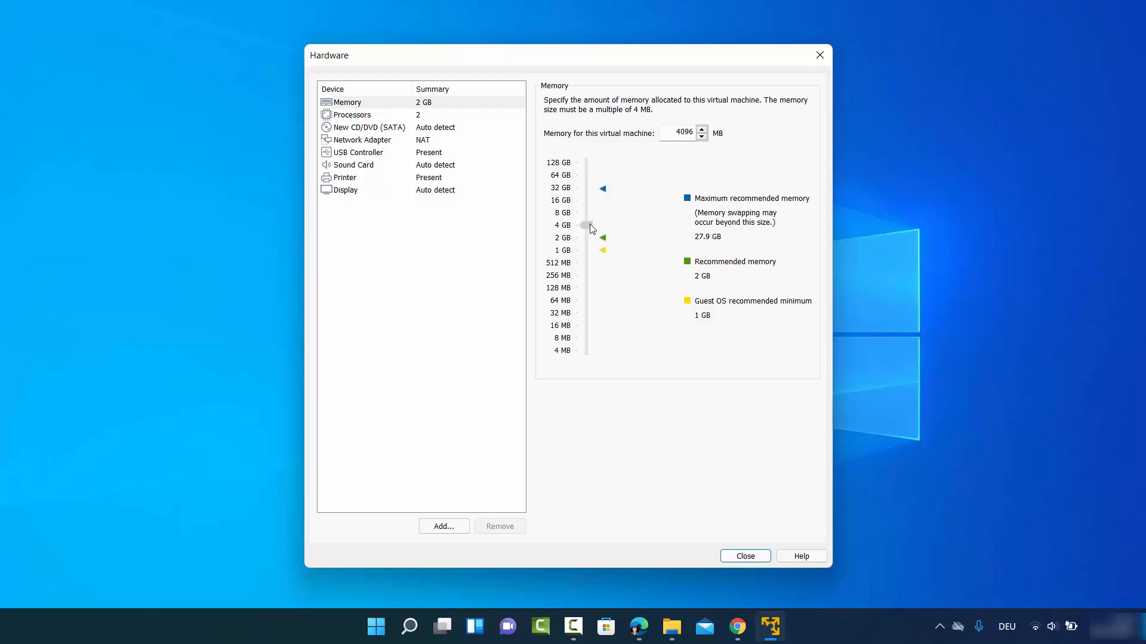
pyautogui.moveTo(590, 230); pyautogui.dragTo(587, 216)
# - Set the number of processor cores to 4
pyautogui.click(384, 117)
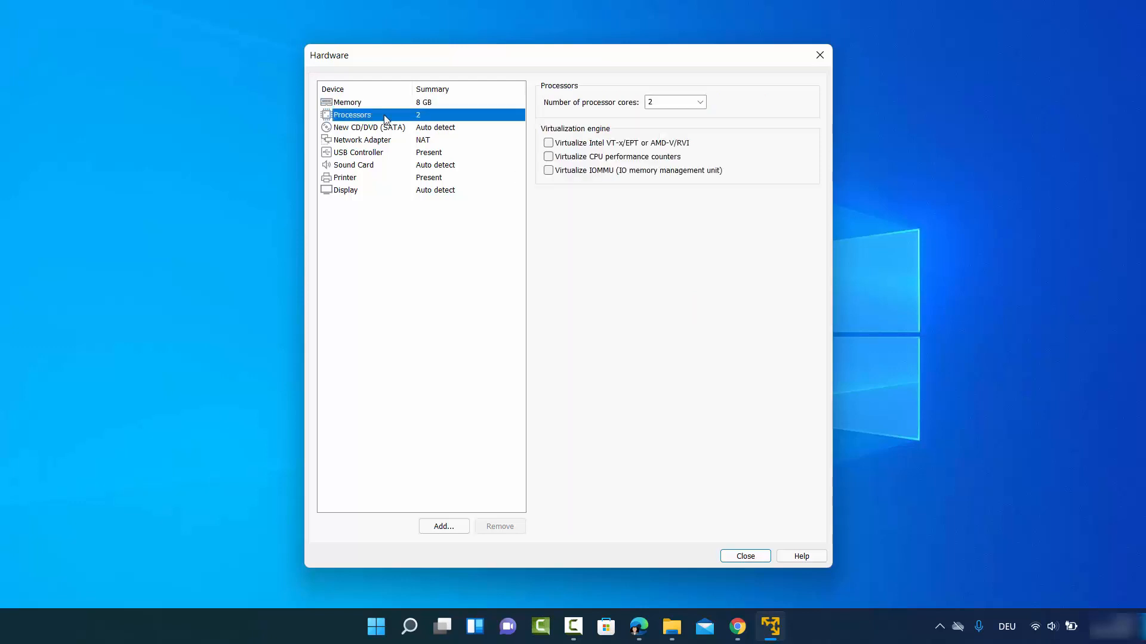
pyautogui.click(698, 102)
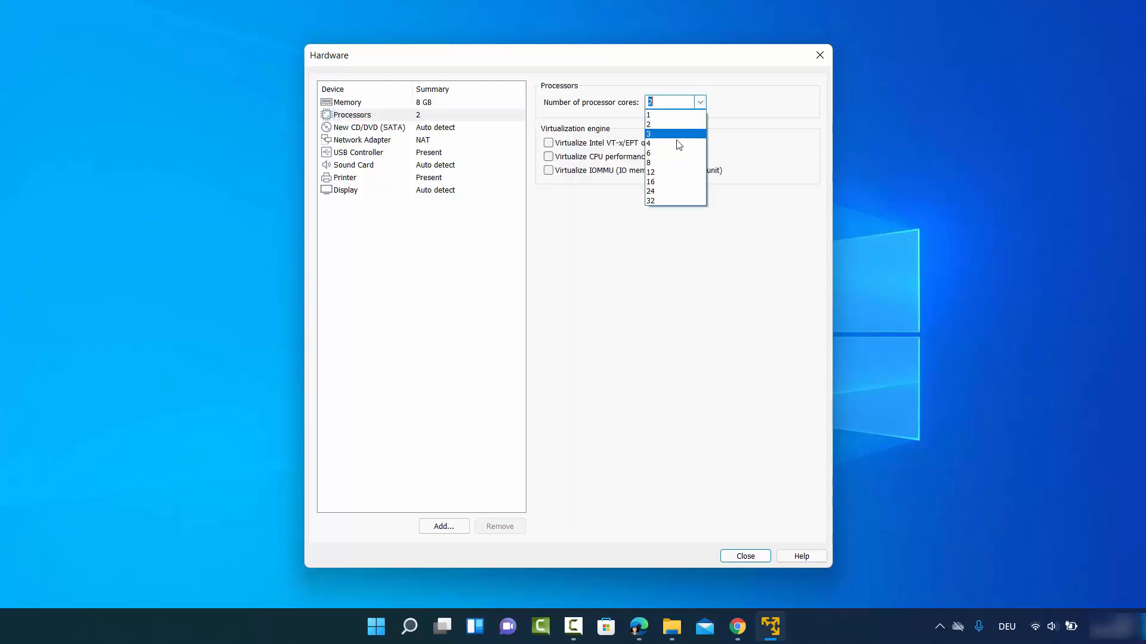
pyautogui.click(678, 144)
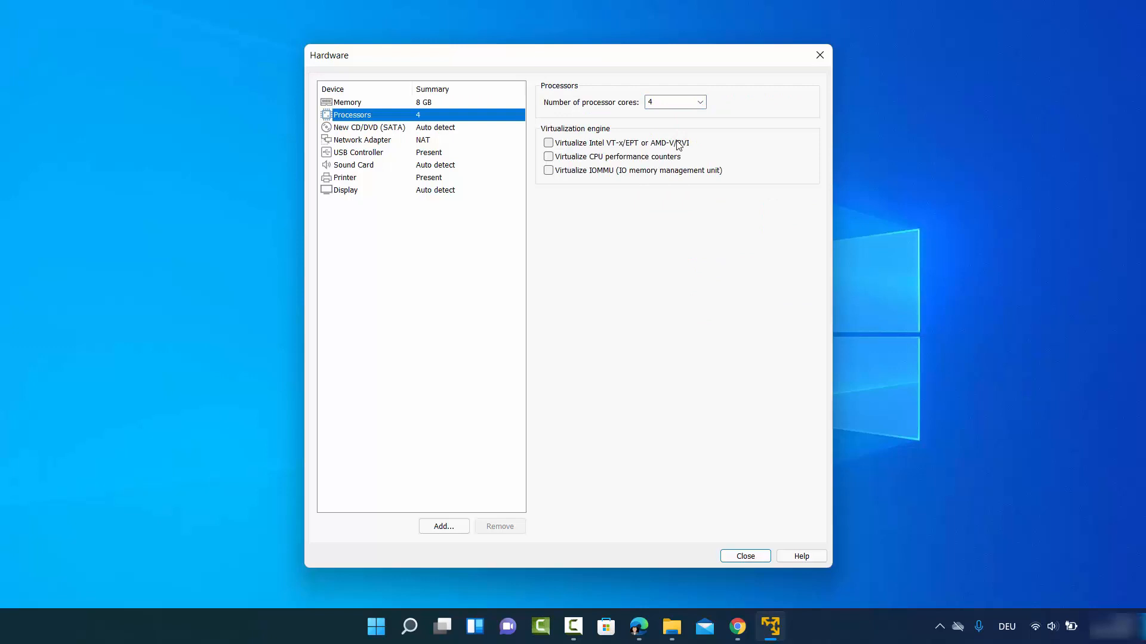
pyautogui.click(370, 128)
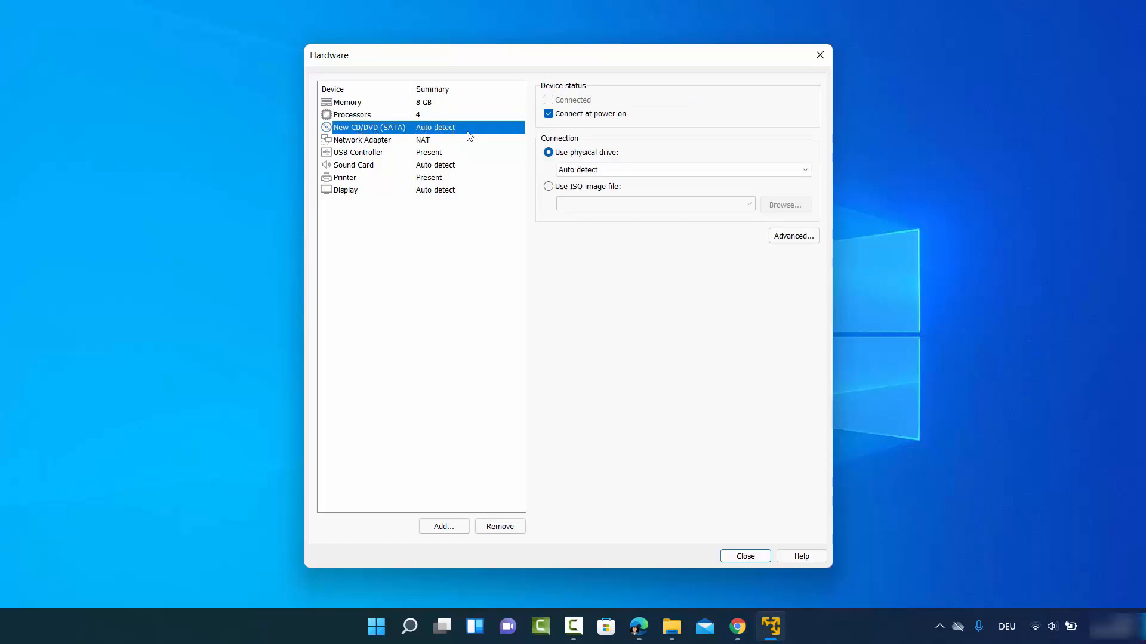
# - Point the CD/DVD drive at Windows11_InsiderPreview_Client_x64_en-us_22454.iso as an ISO image file
pyautogui.click(548, 188)
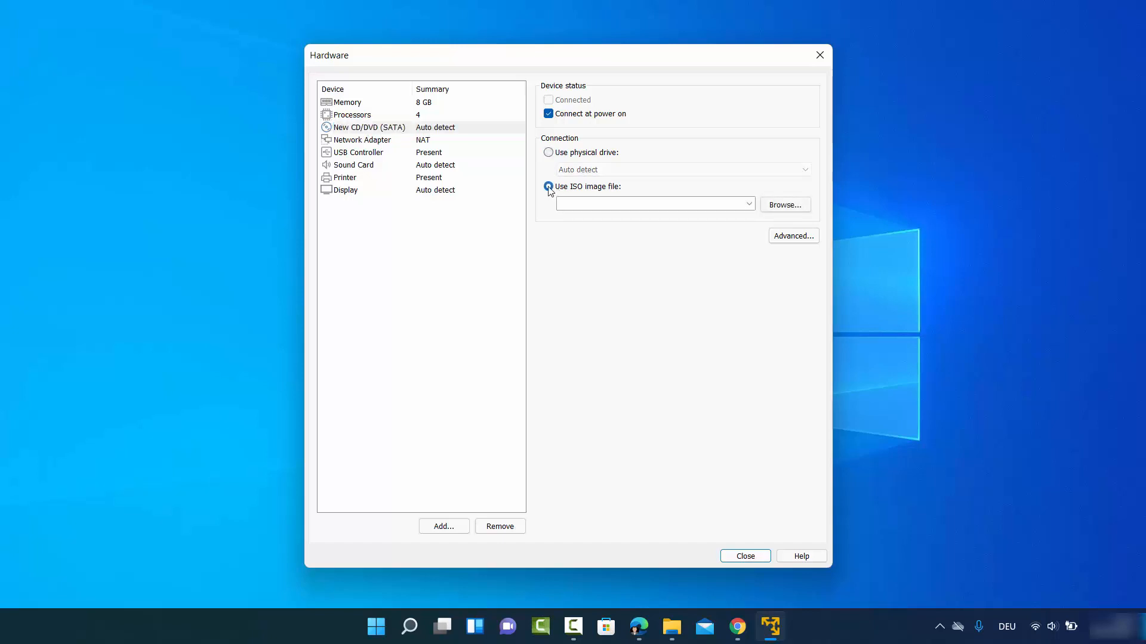
pyautogui.click(785, 206)
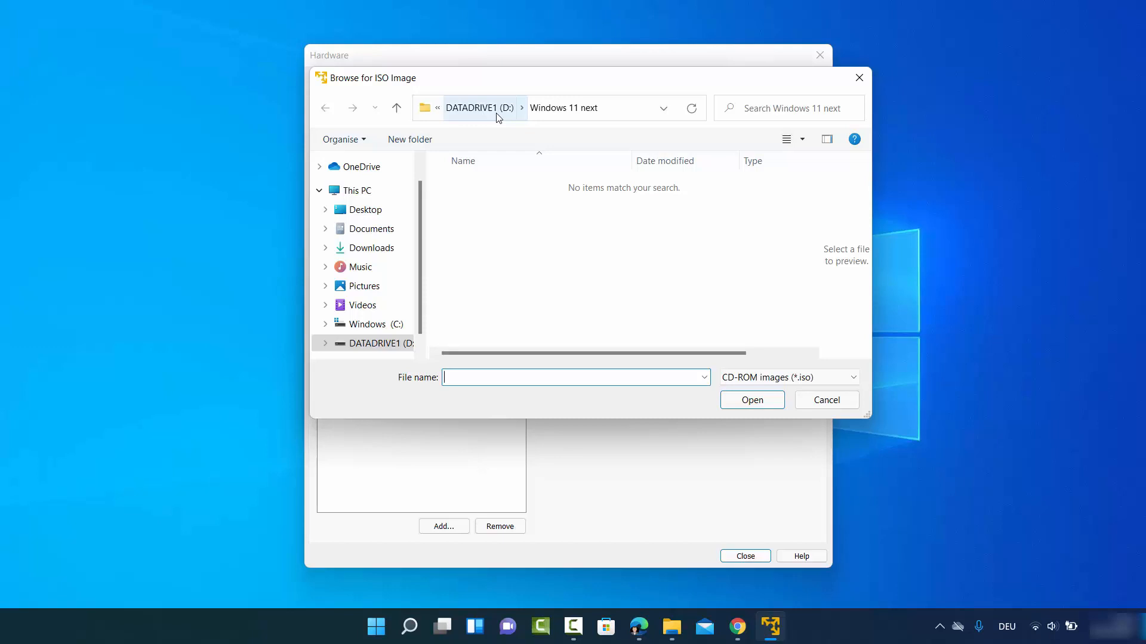
pyautogui.click(519, 335)
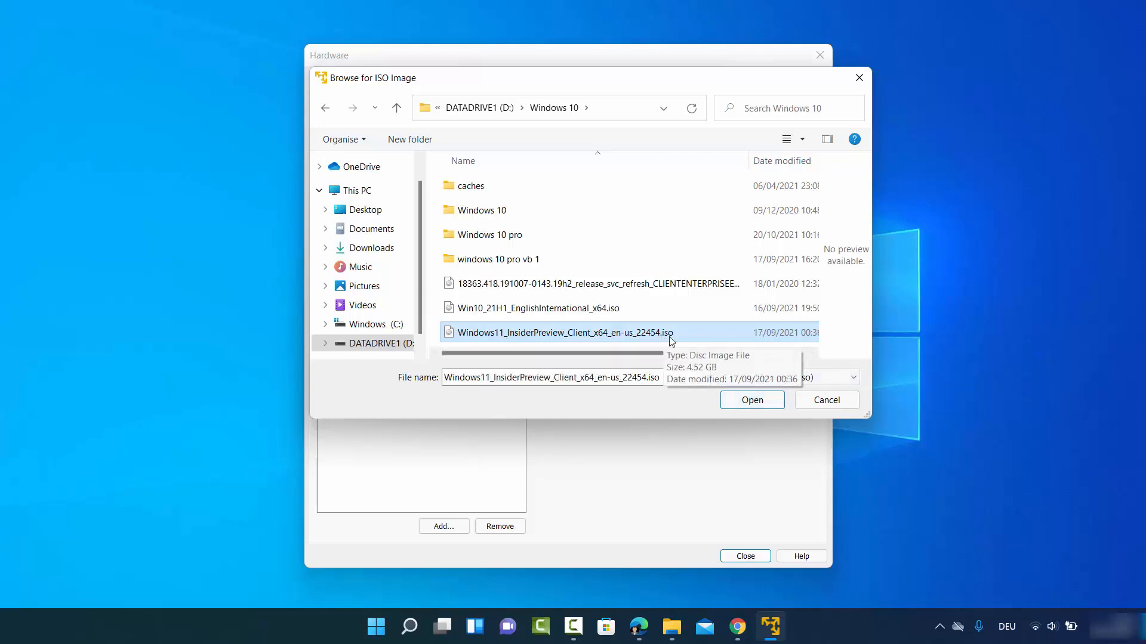
pyautogui.click(746, 401)
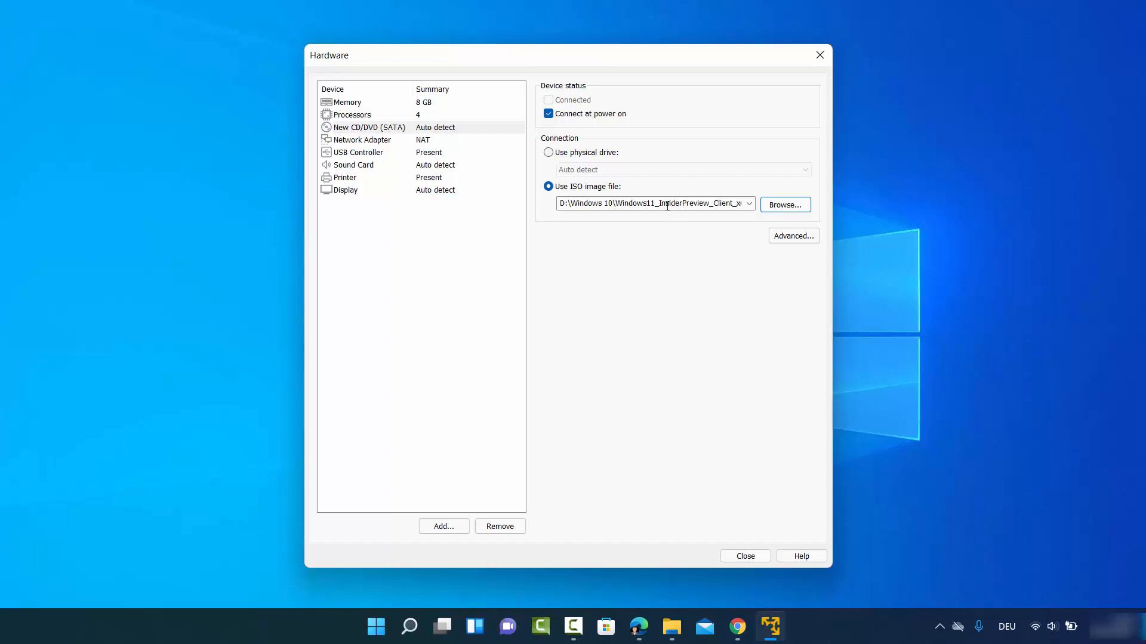
pyautogui.click(379, 145)
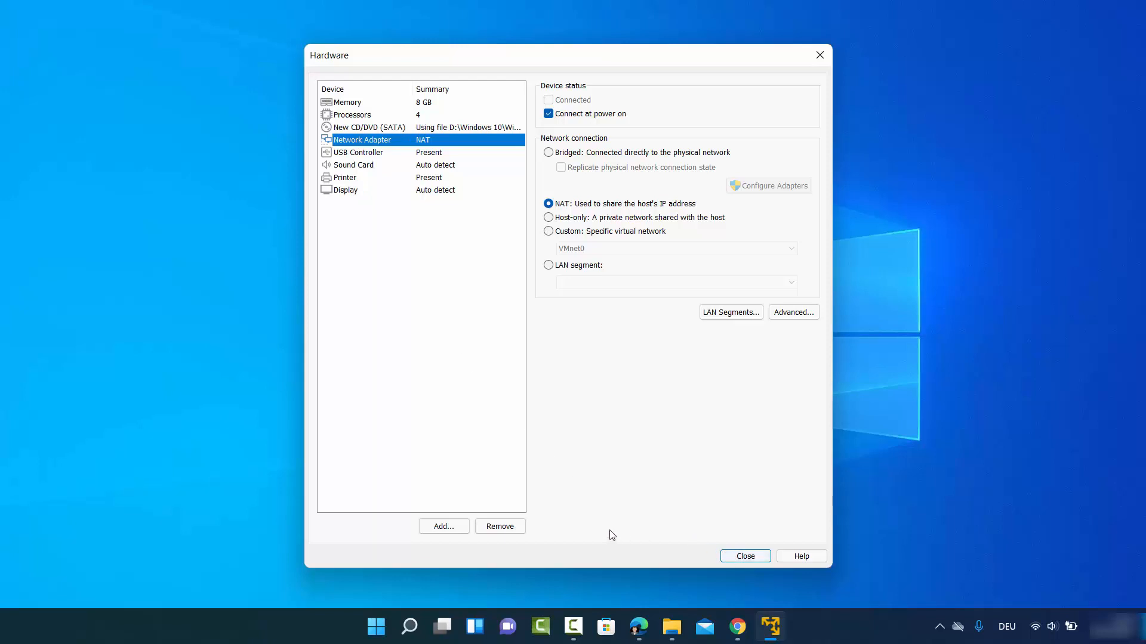
# - Close Hardware, finish the wizard to create the Windows 11 VM, and power it on
pyautogui.click(733, 556)
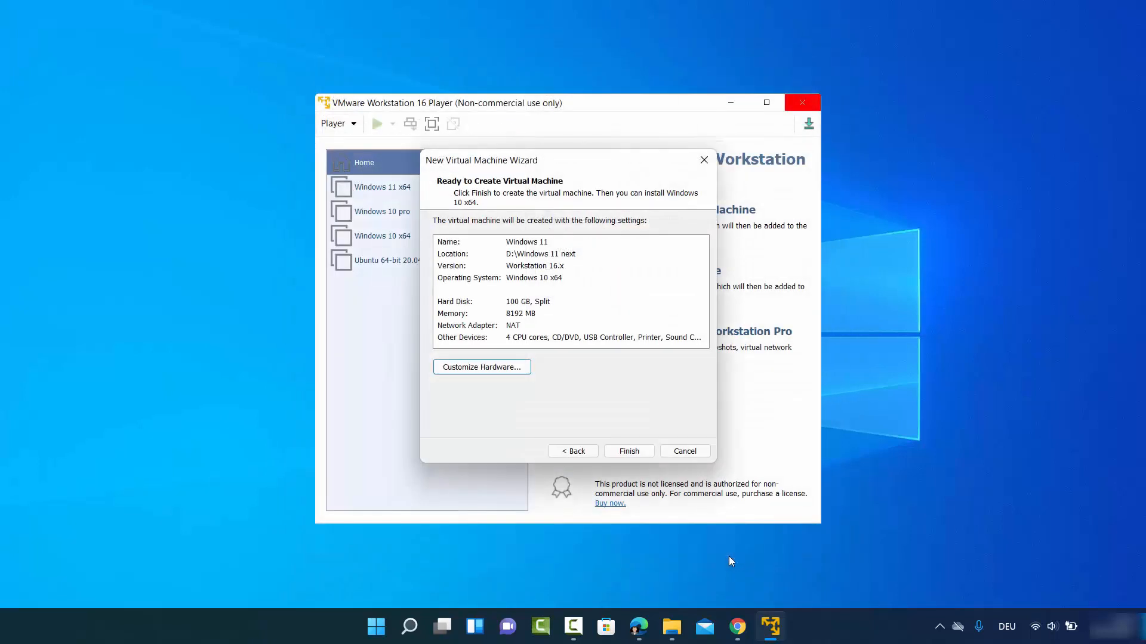
pyautogui.click(643, 452)
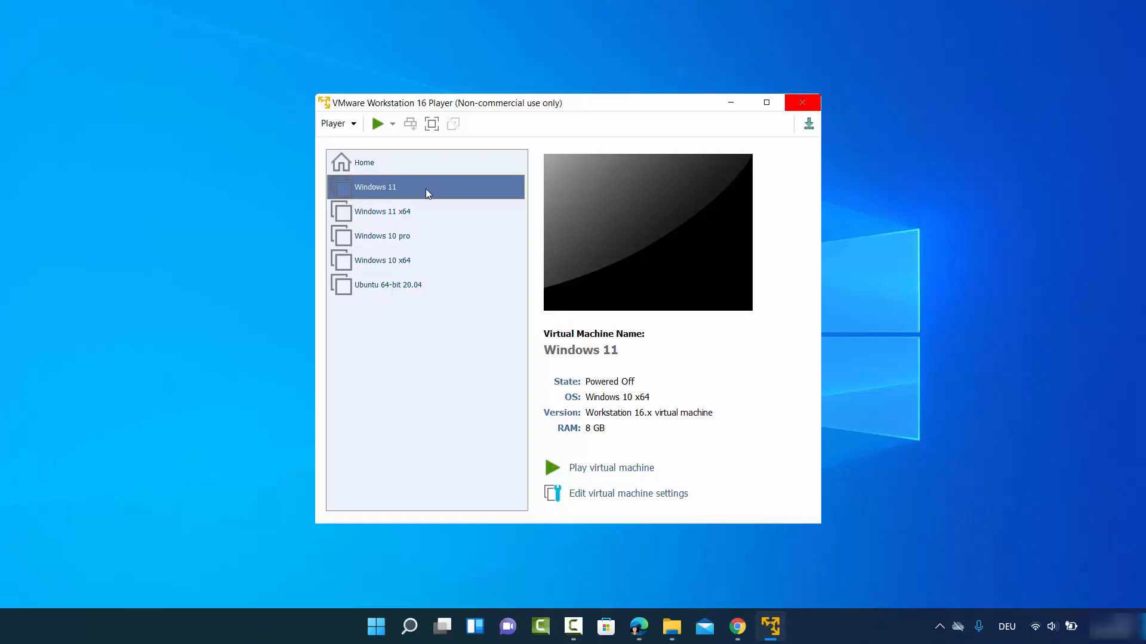
pyautogui.click(609, 469)
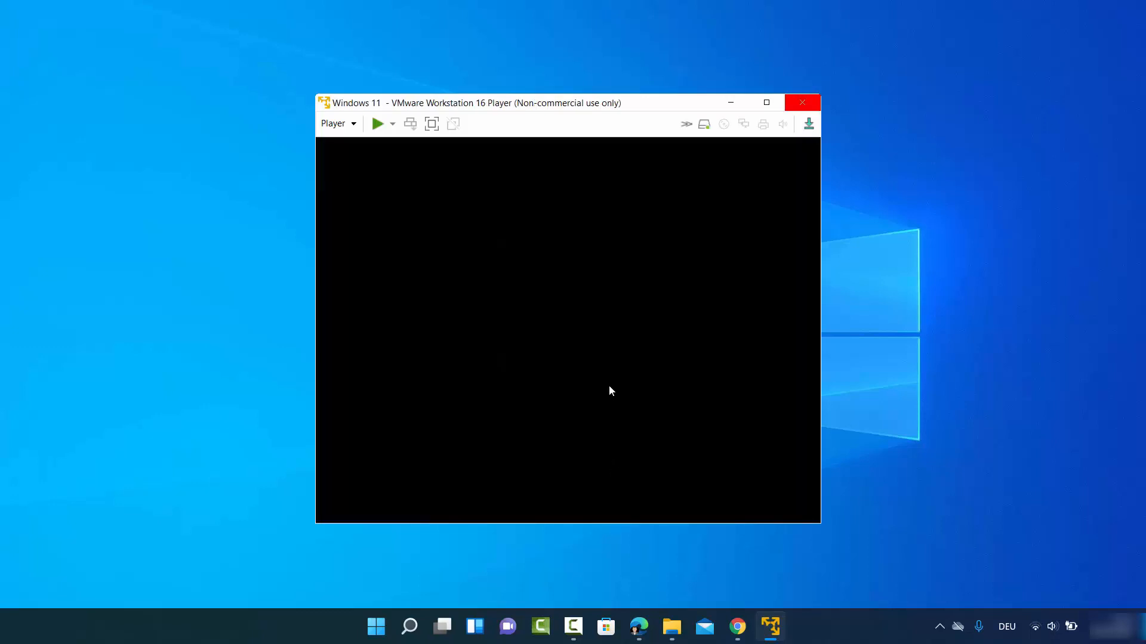
# - Boot the VM from the Windows 11 installer disc into Windows Setup's language screen
pyautogui.click(597, 190)
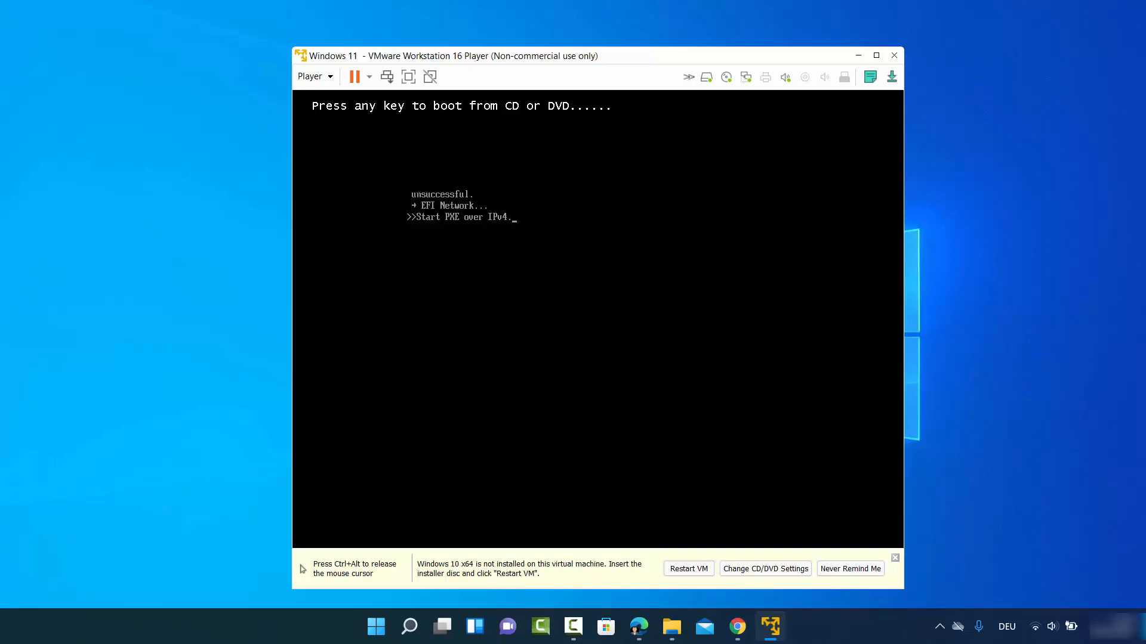
pyautogui.press('Return')
pyautogui.hotkey('ctrl', 'alt')
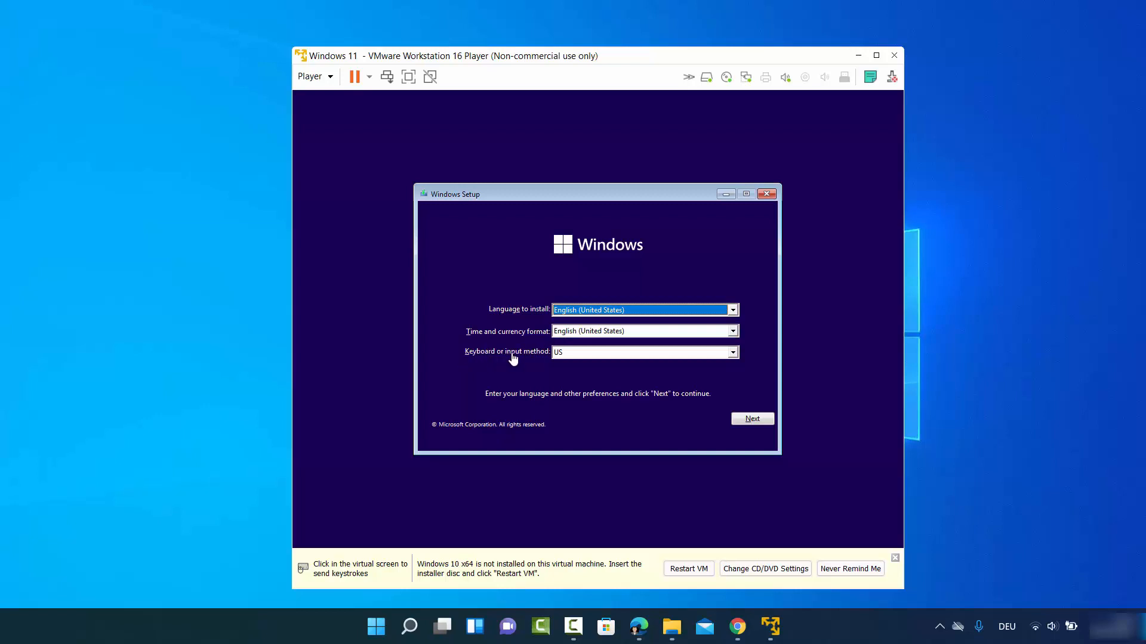
# - Choose the German keyboard layout in Windows Setup and continue to the product key page
pyautogui.click(569, 353)
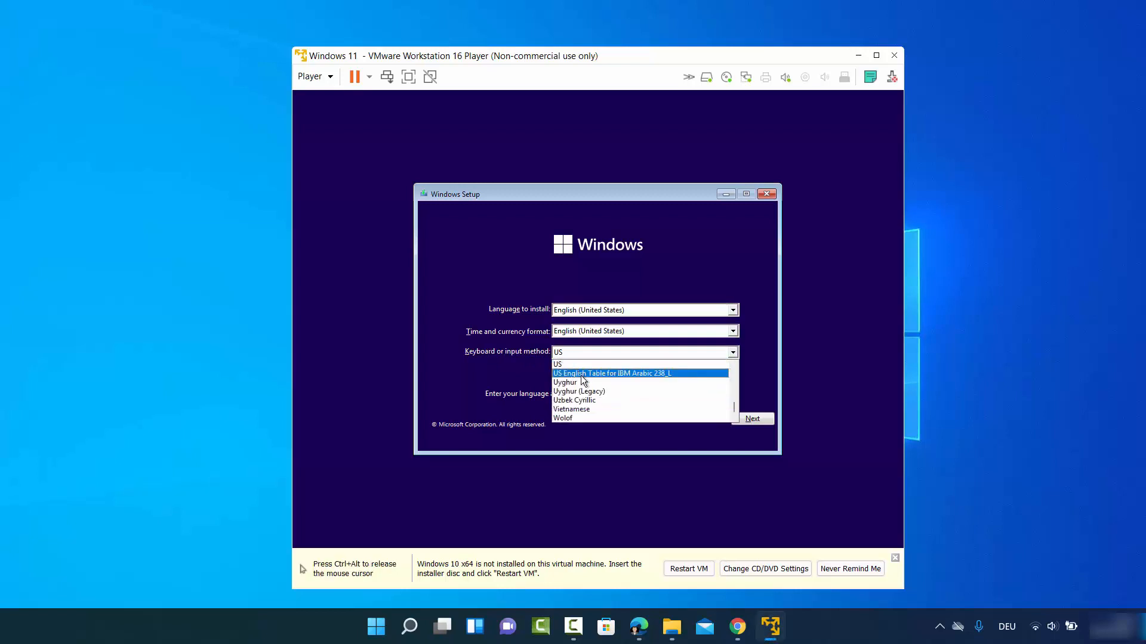
pyautogui.scroll(20, 582, 374)
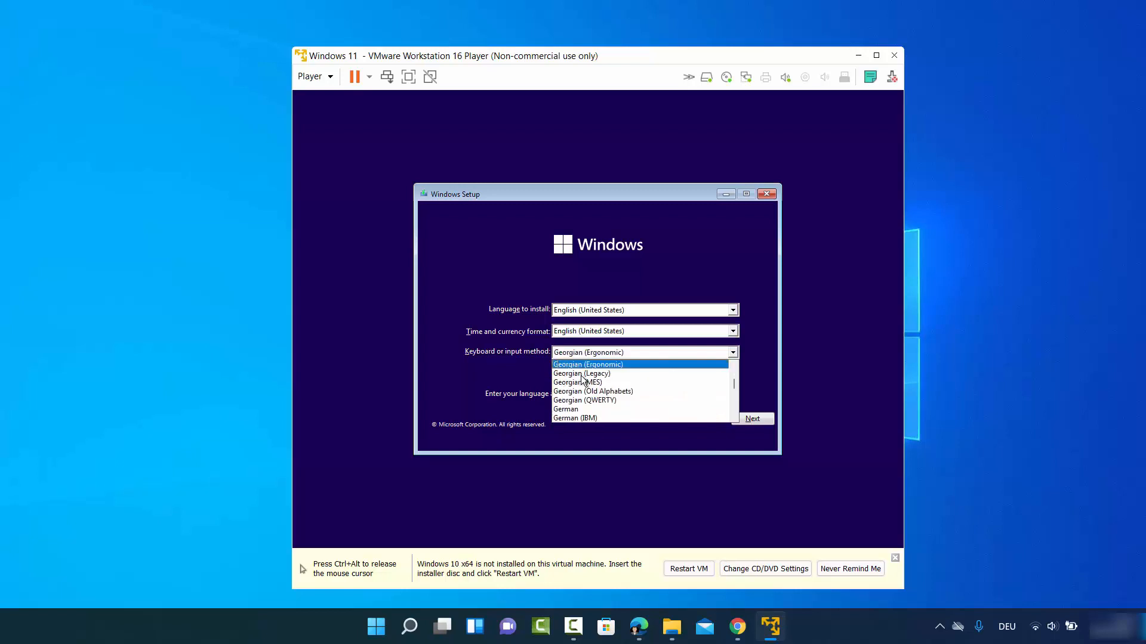
pyautogui.click(578, 409)
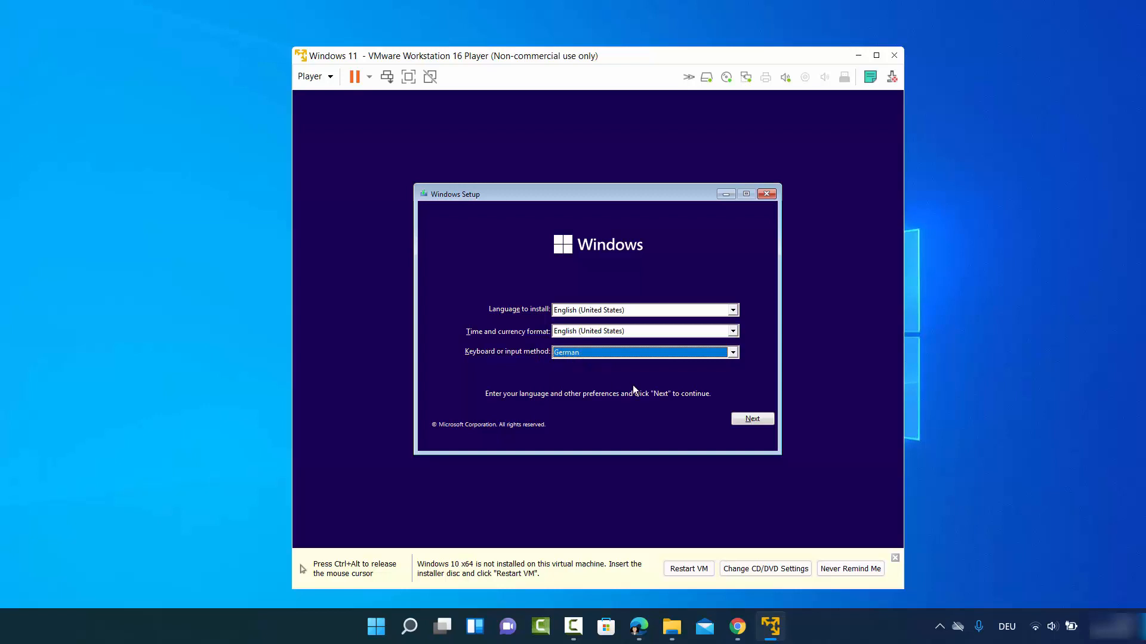
pyautogui.click(753, 420)
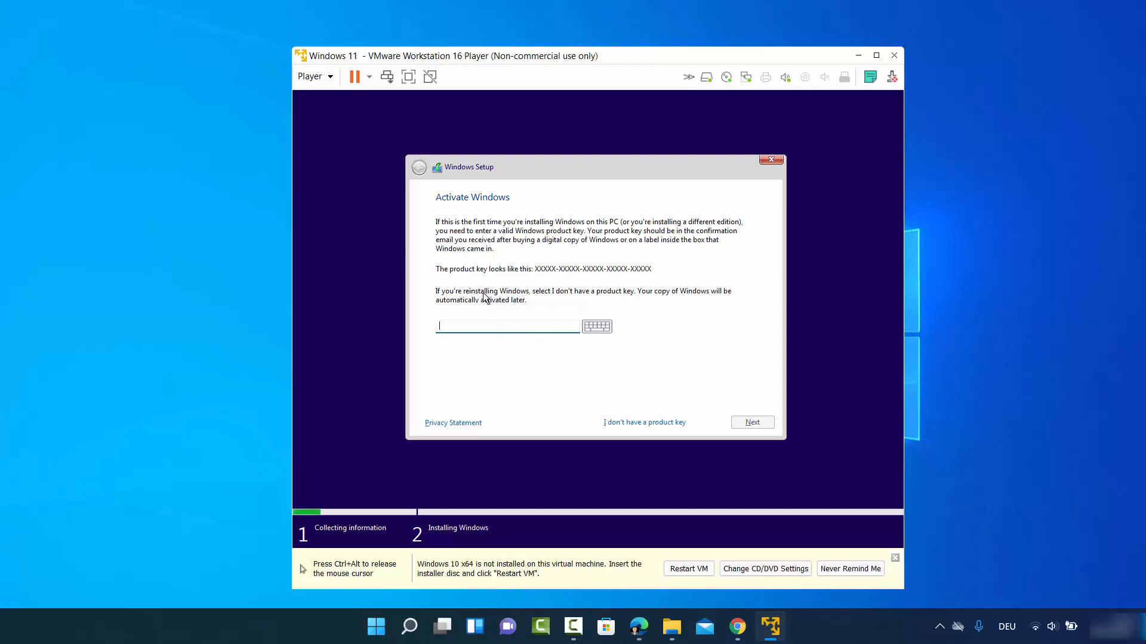
# - Skip the product key and select Windows 11 Pro as the edition to install
pyautogui.click(631, 424)
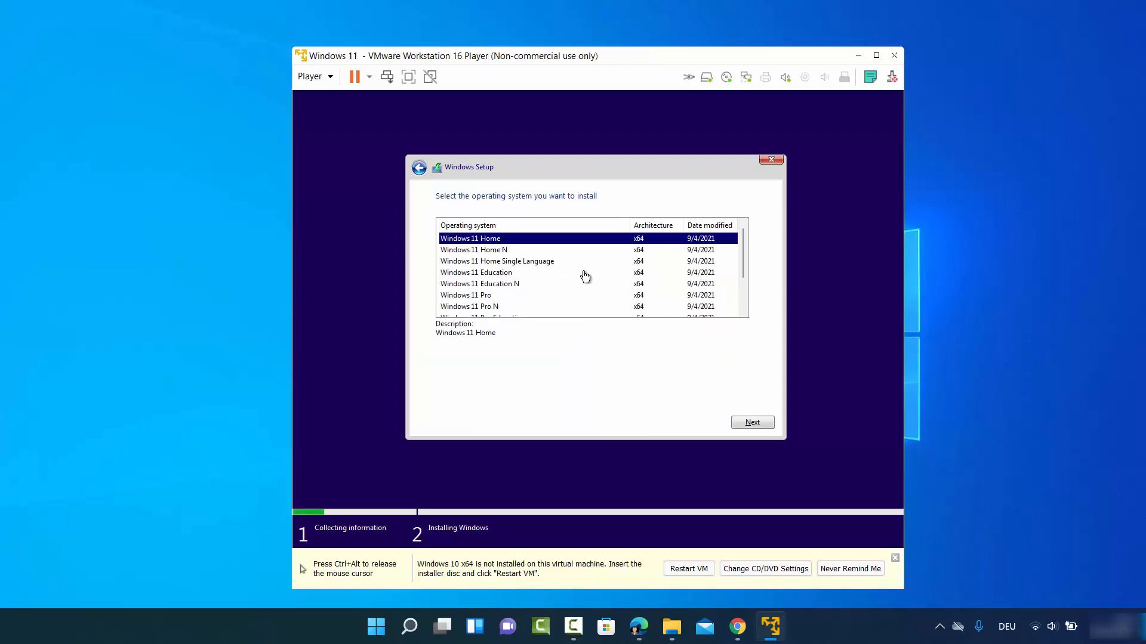
pyautogui.click(490, 297)
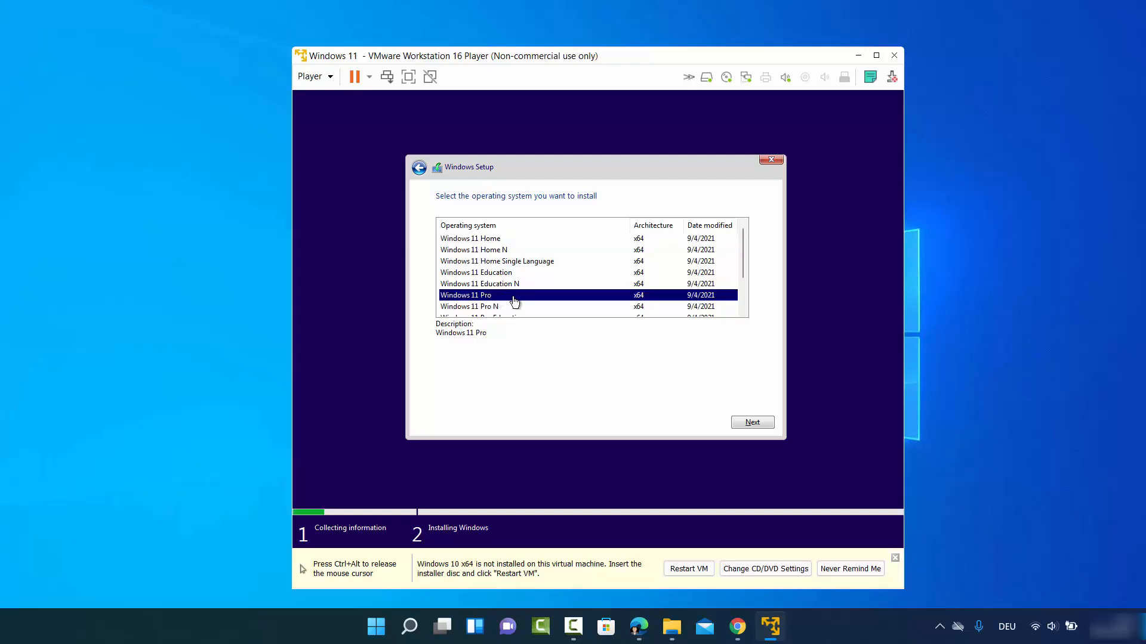
pyautogui.scroll(-1, 542, 282)
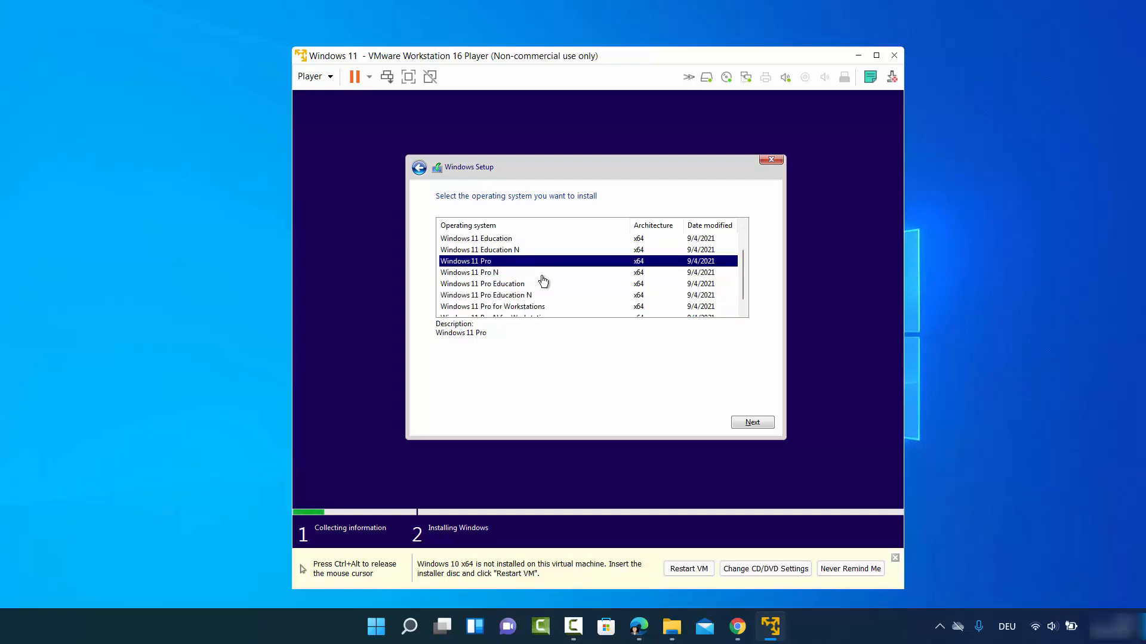
pyautogui.scroll(-1, 542, 281)
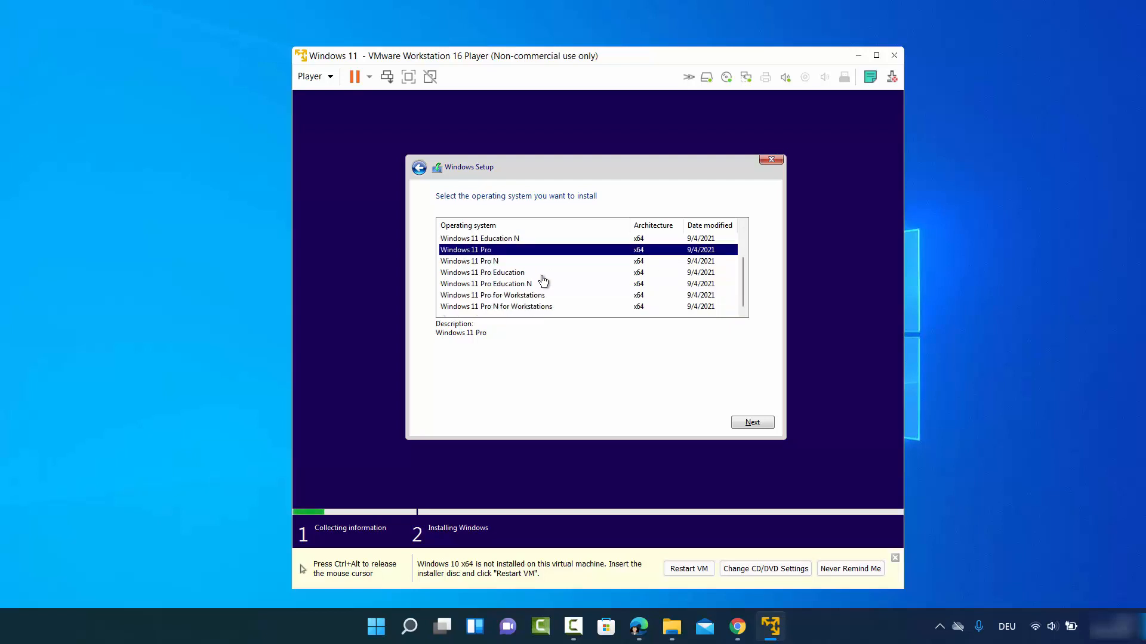
pyautogui.scroll(2, 543, 281)
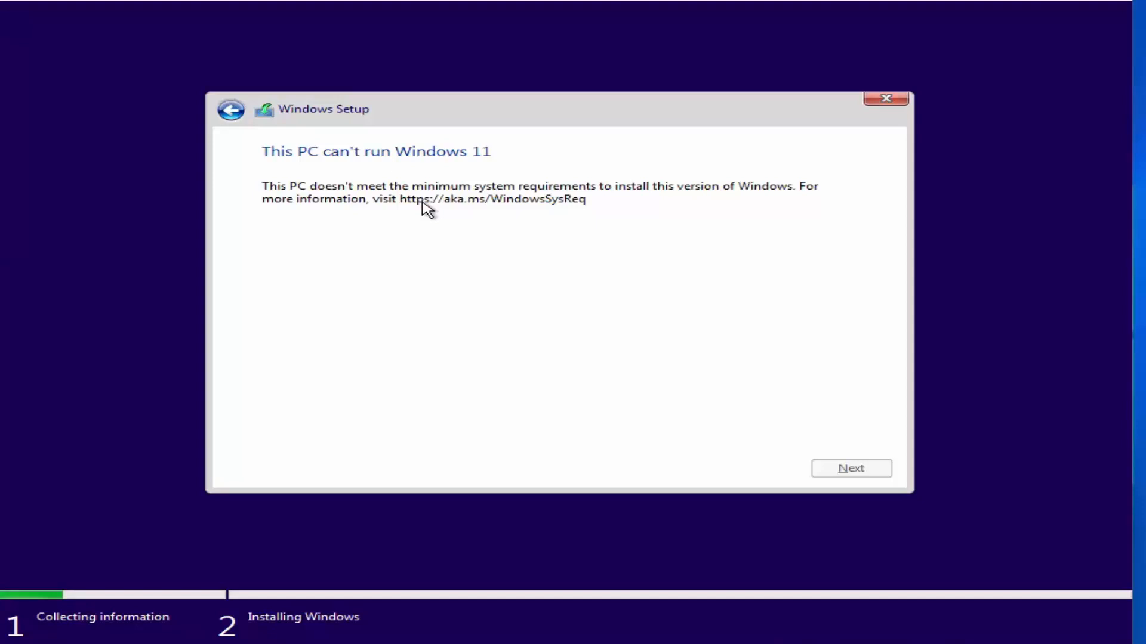
# - Quit the blocked Windows Setup and start the virtual machine again
pyautogui.click(897, 111)
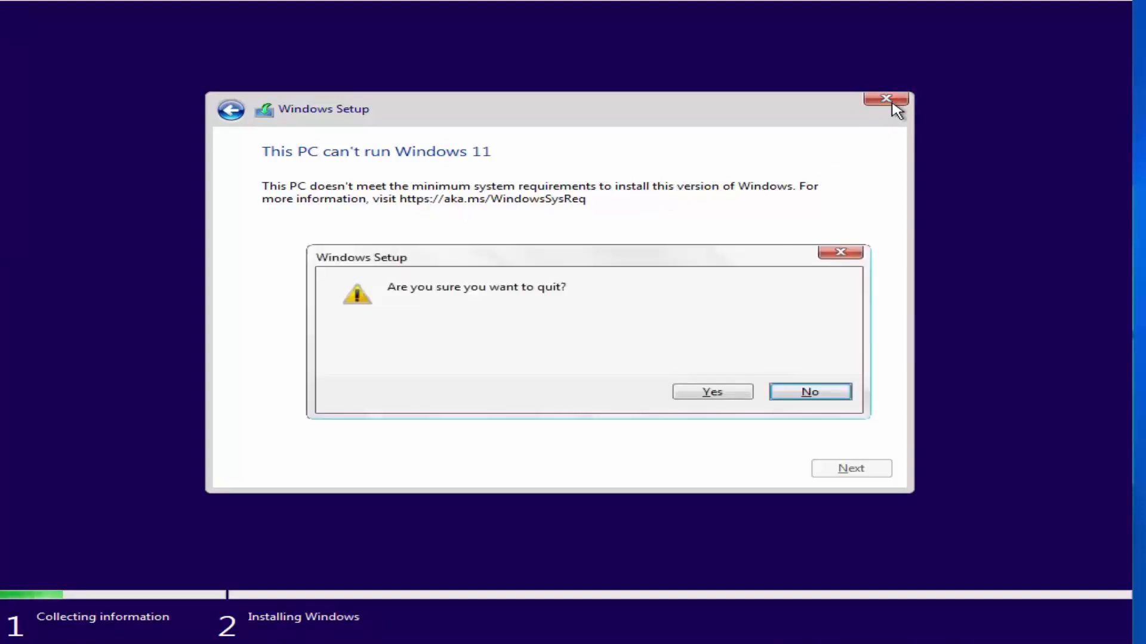
pyautogui.click(689, 392)
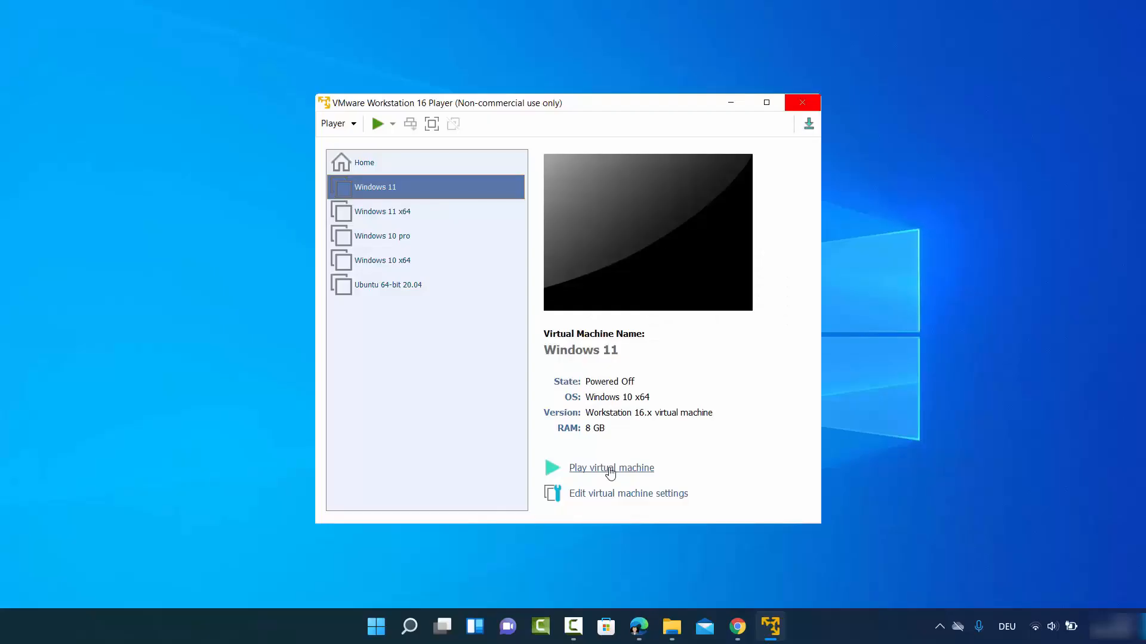
pyautogui.click(610, 469)
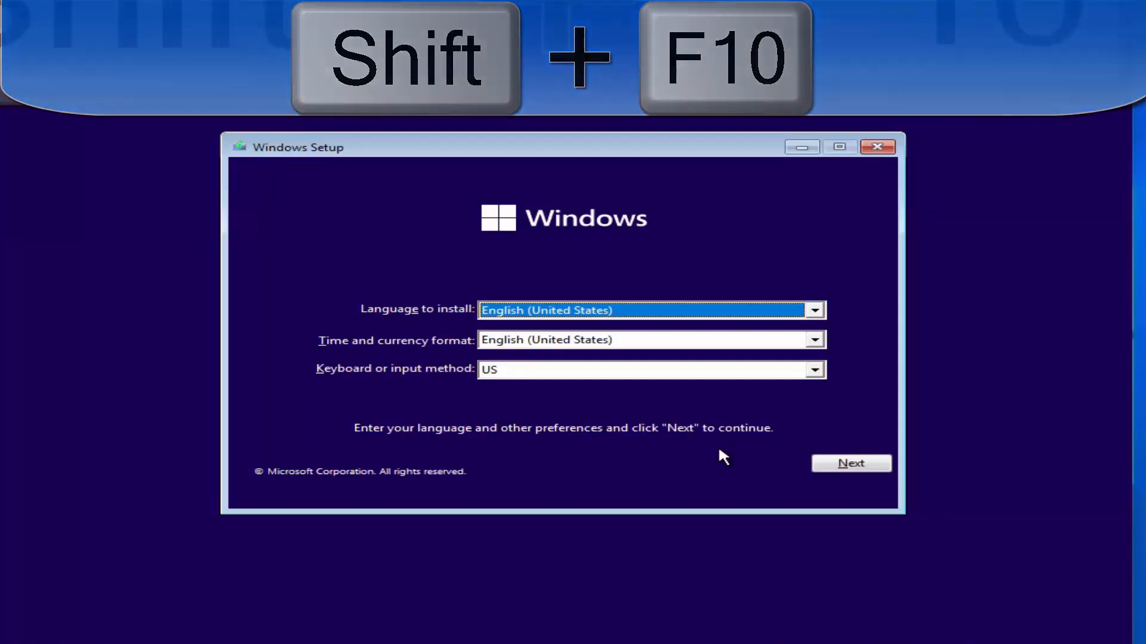
# - Open an administrator command prompt at X:\Sources over Windows Setup with Shift+F10
pyautogui.hotkey('shift', 'F10')
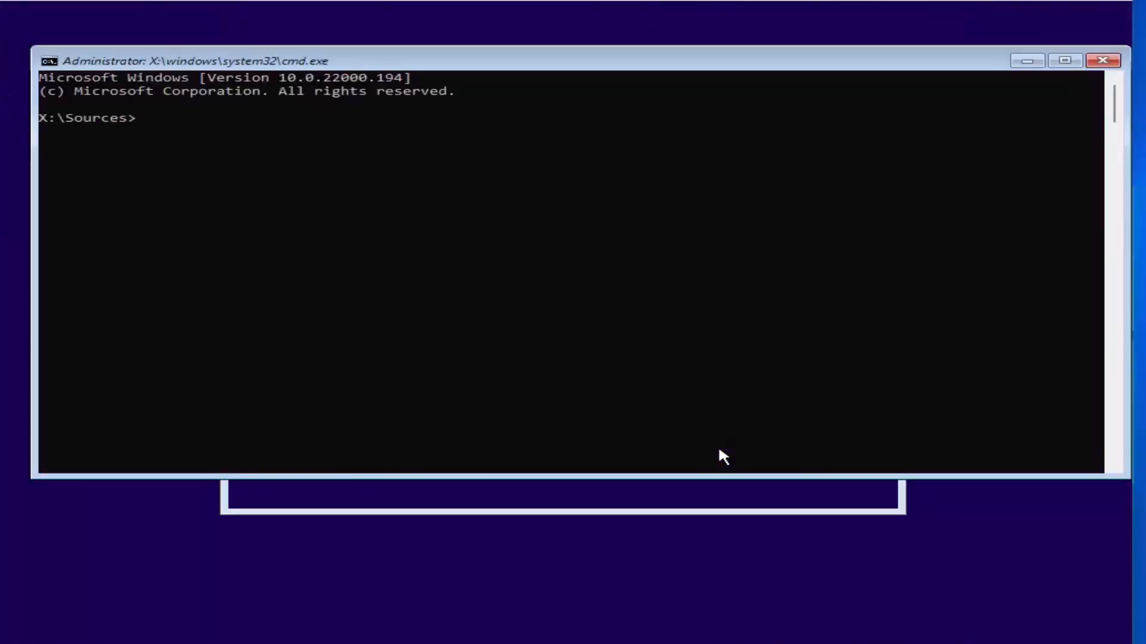
pyautogui.click(202, 117)
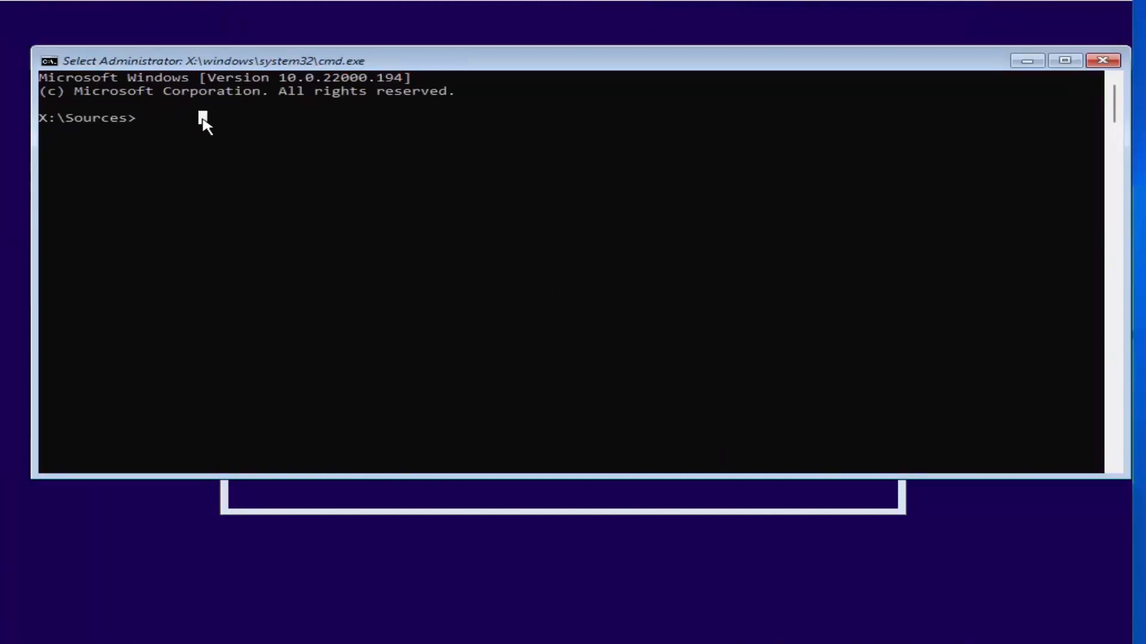
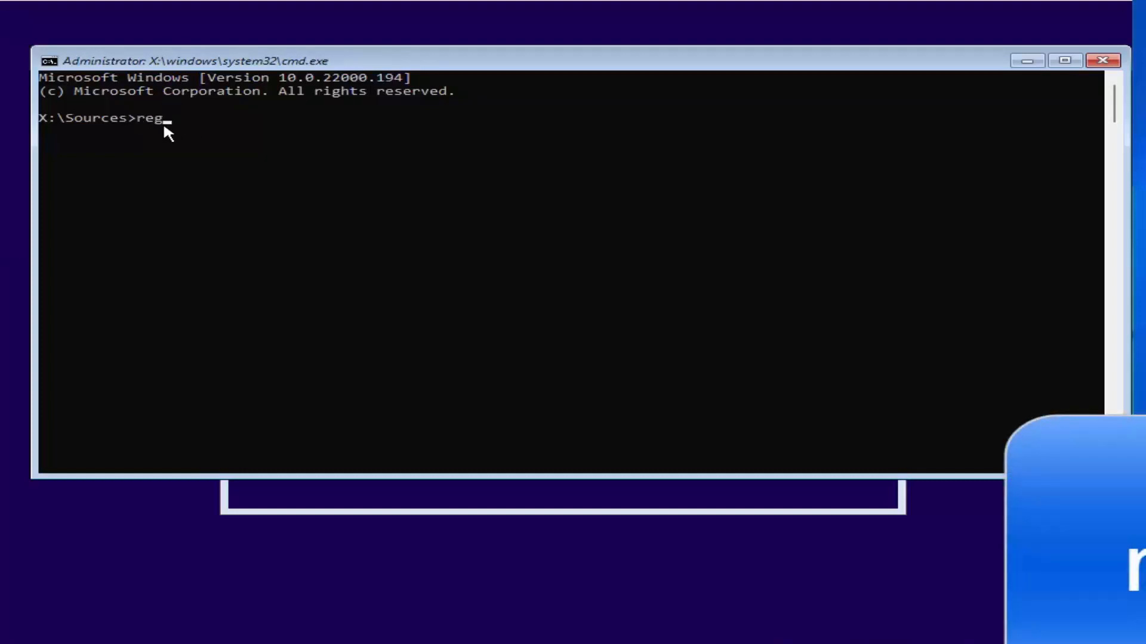
# - Run regedit from the X:\Sources command prompt to launch Registry Editor
pyautogui.write('regedit')
pyautogui.press('Return')
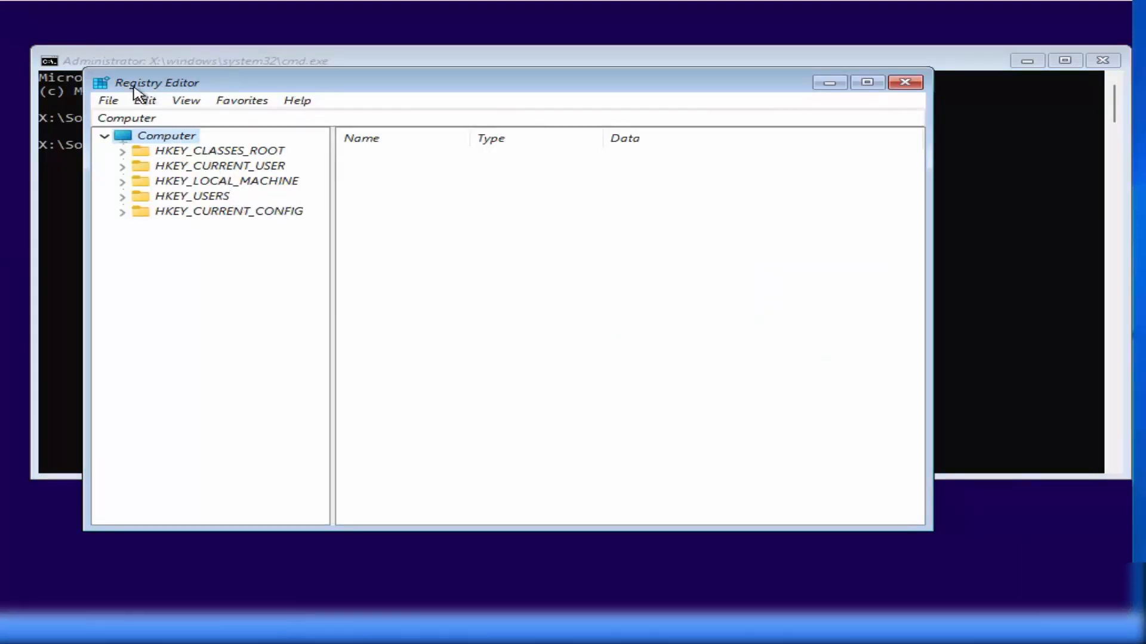
# - Navigate to HKEY_LOCAL_MACHINE\SYSTEM\Setup in Registry Editor and expand the Setup key
pyautogui.click(160, 182)
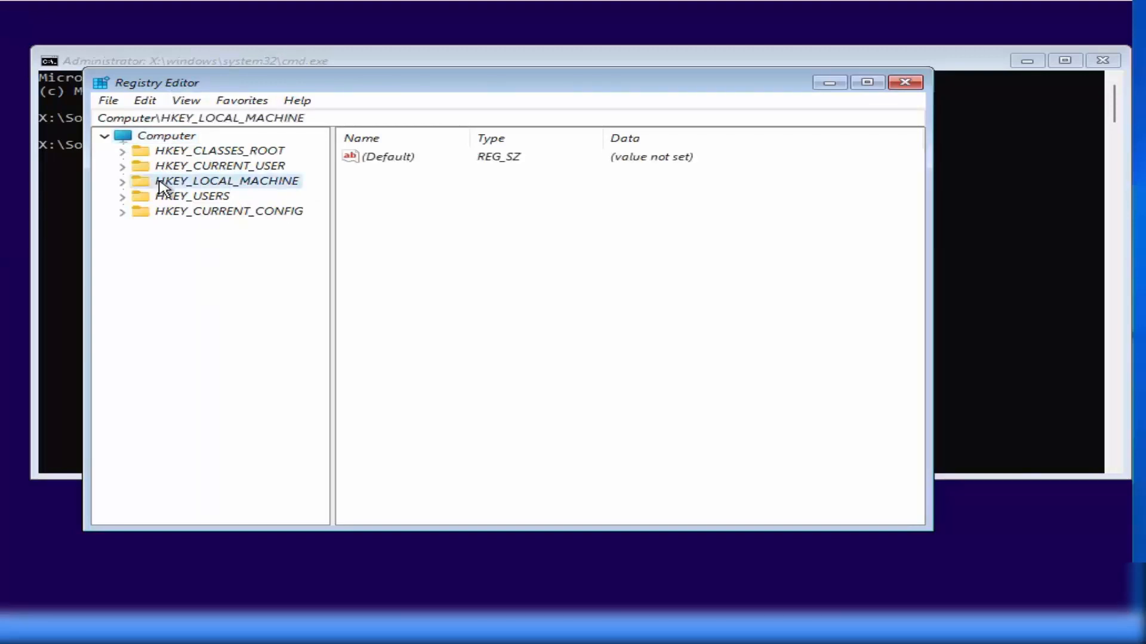
pyautogui.click(121, 182)
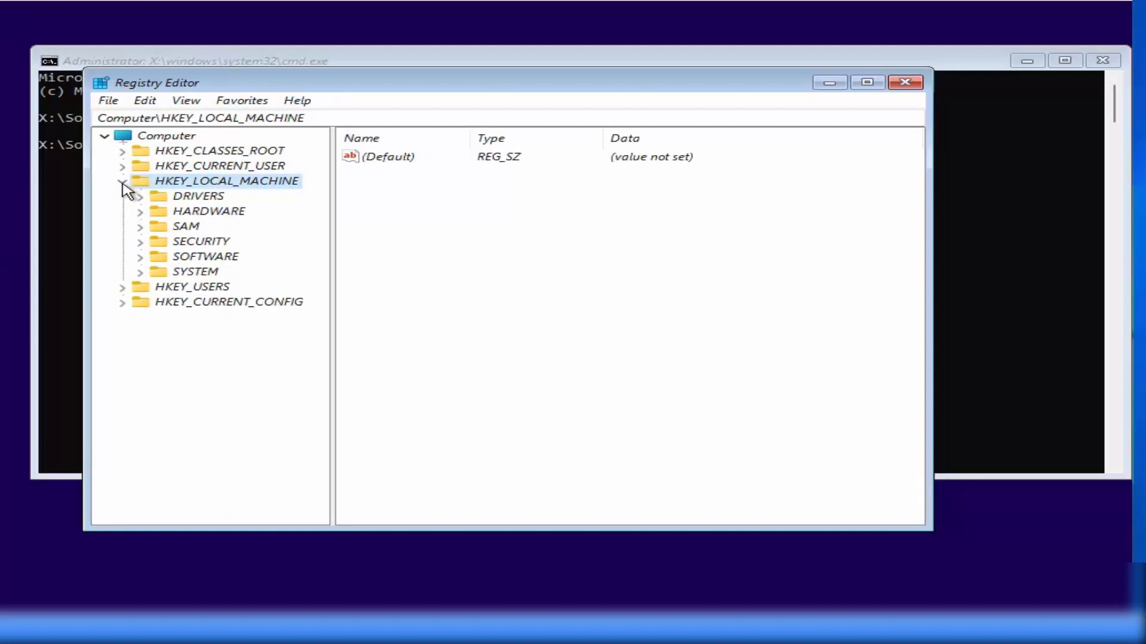
pyautogui.click(176, 276)
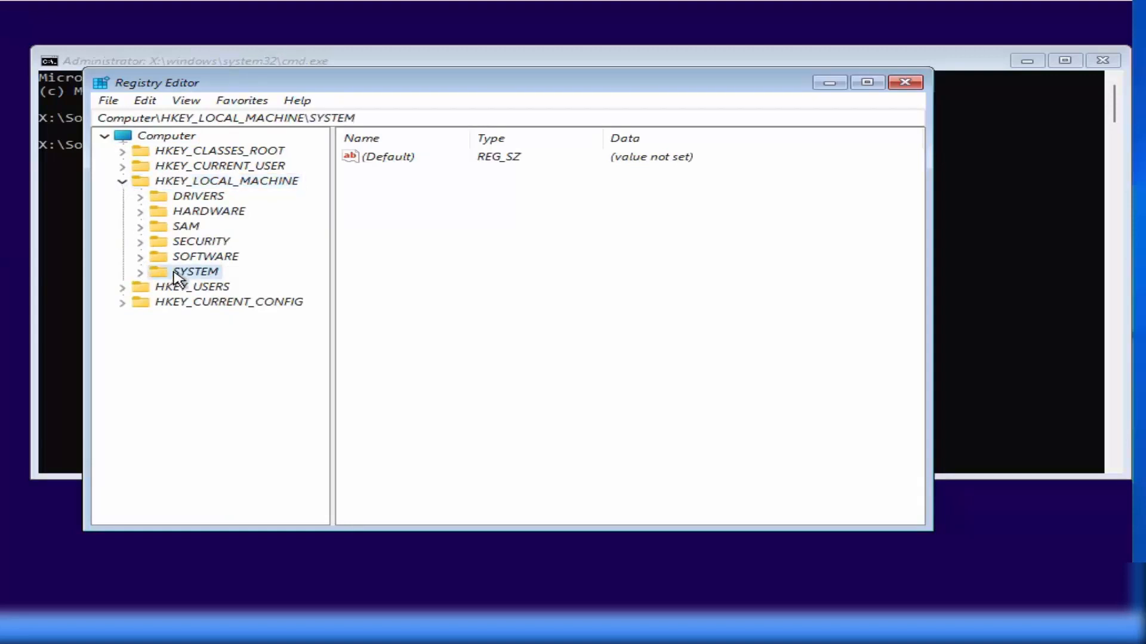
pyautogui.click(140, 274)
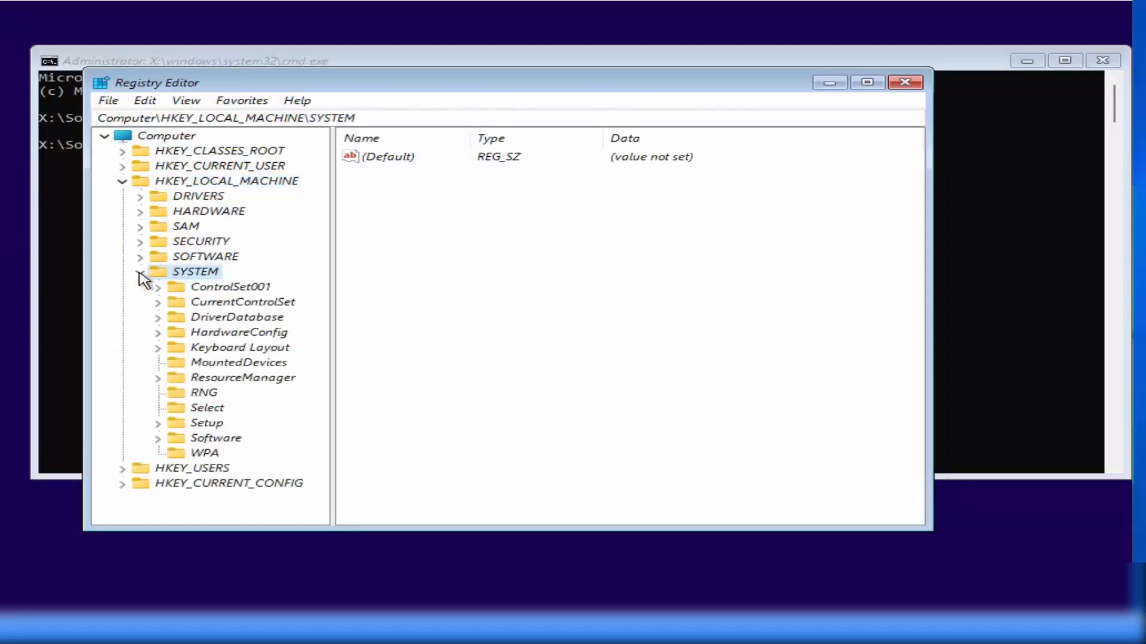
pyautogui.click(201, 425)
pyautogui.click(158, 425)
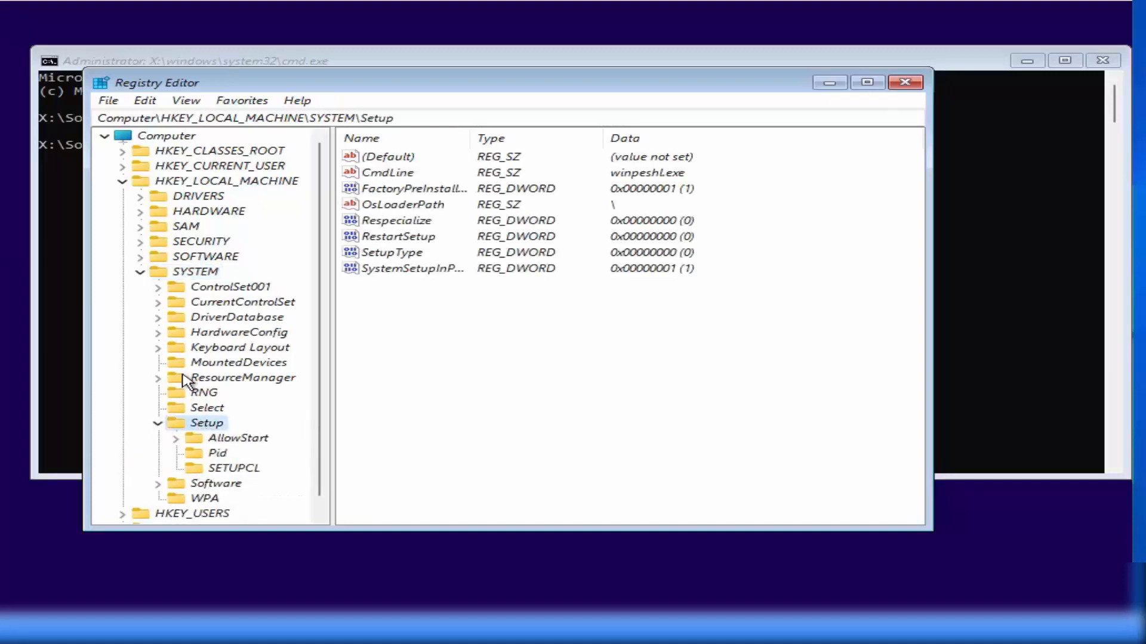
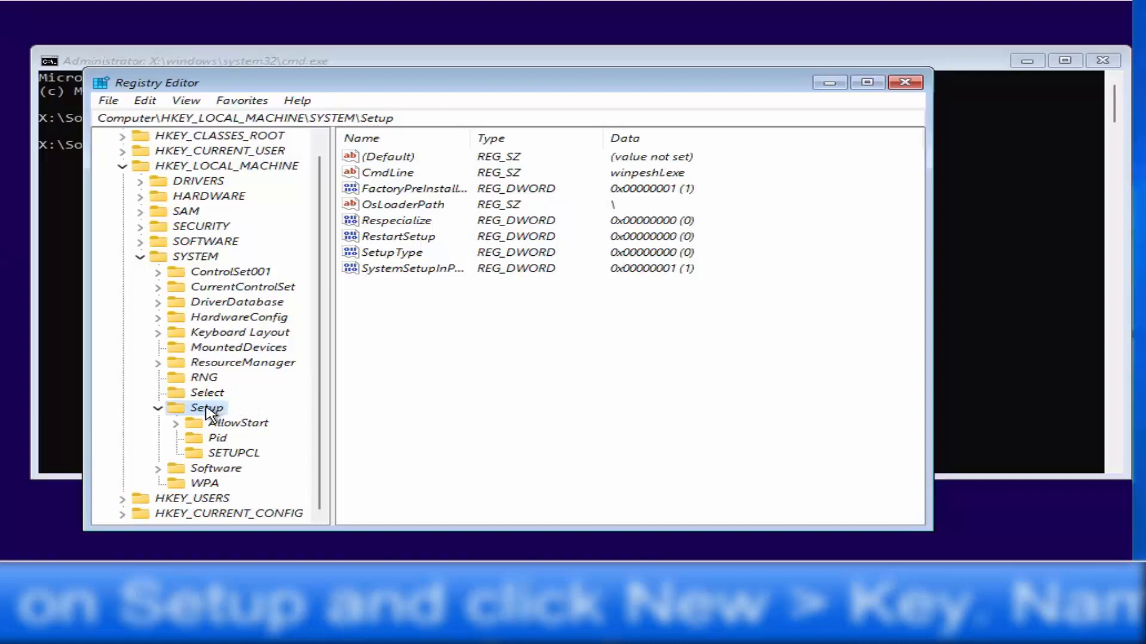
# - Create a new registry key named LabConfig under HKEY_LOCAL_MACHINE\SYSTEM\Setup
pyautogui.rightClick(206, 408)
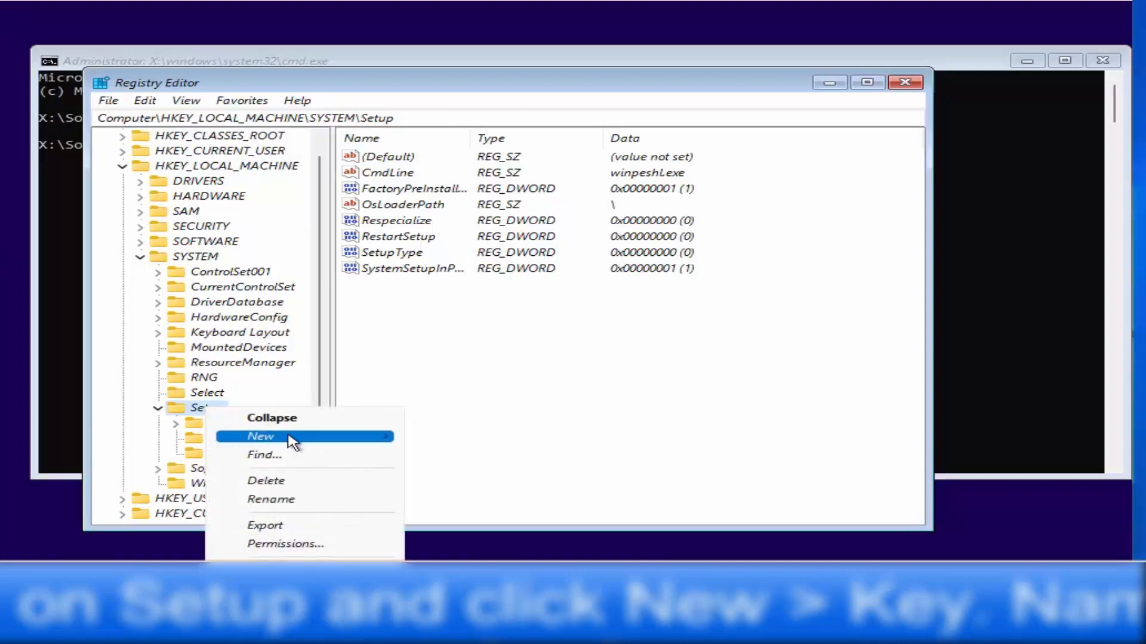
pyautogui.moveTo(309, 440)
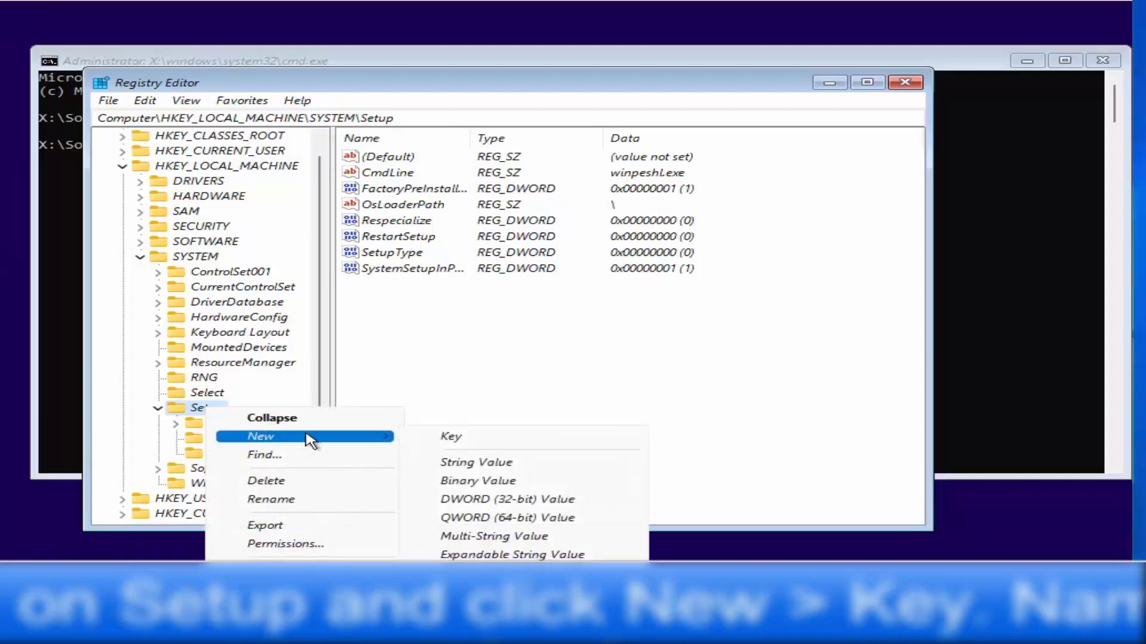
pyautogui.click(438, 438)
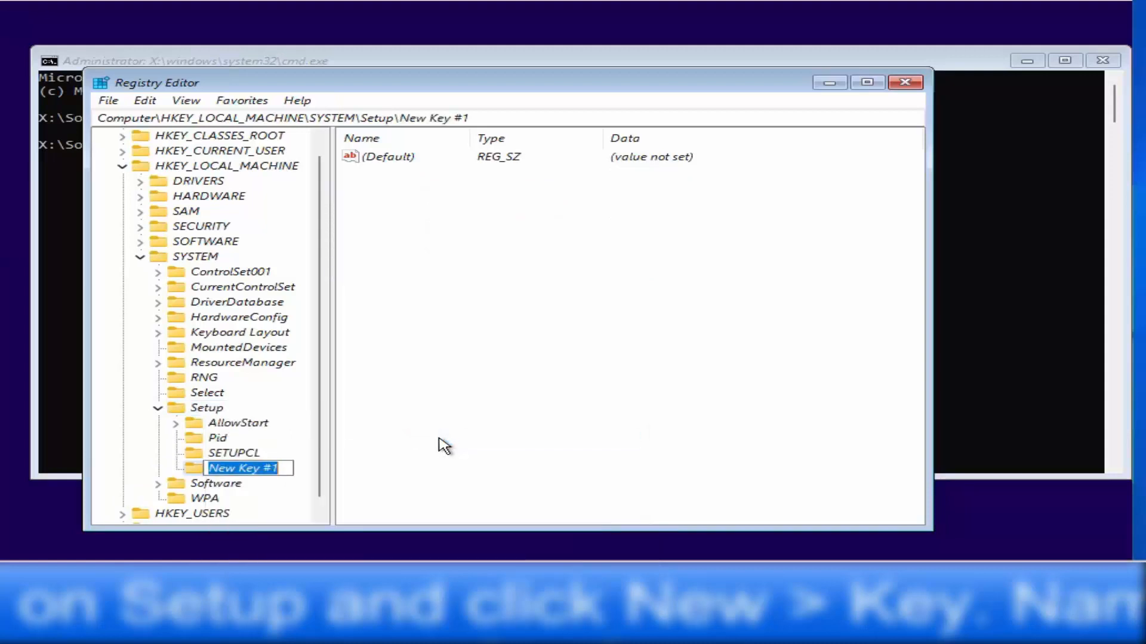
pyautogui.press('BackSpace')
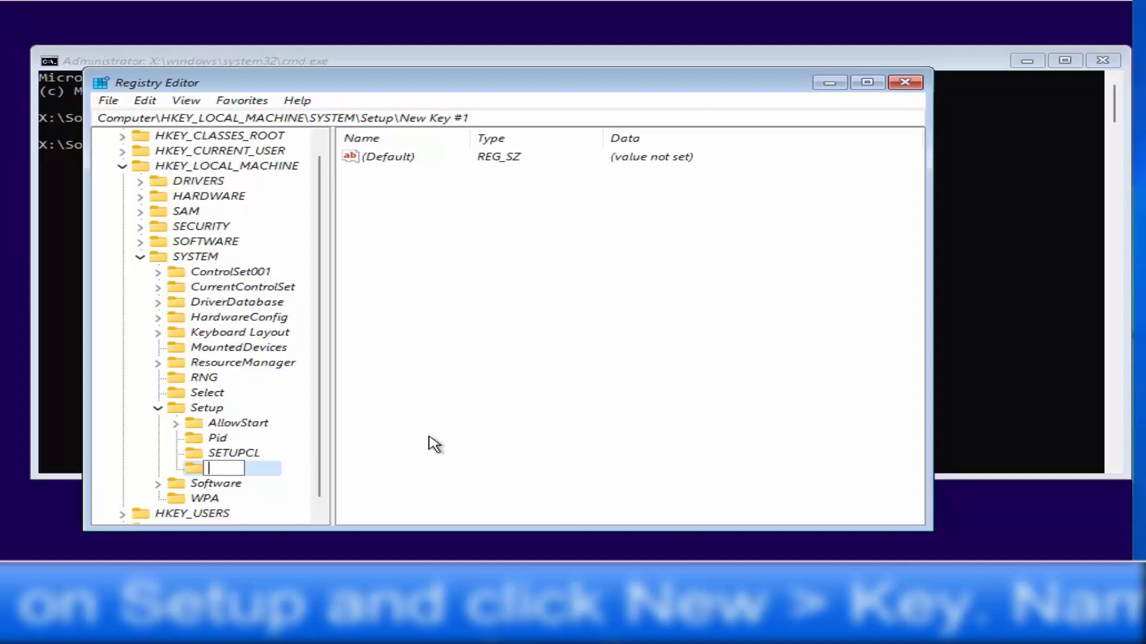
pyautogui.write('LabConfig')
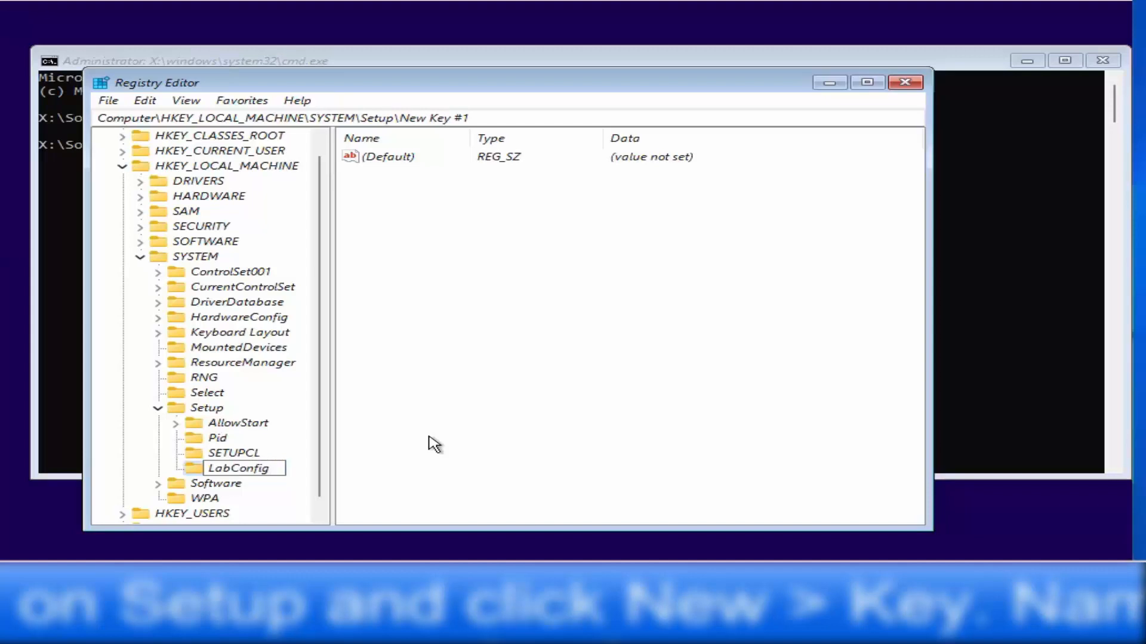
pyautogui.press('Home')
pyautogui.moveTo(210, 468); pyautogui.dragTo(273, 468)
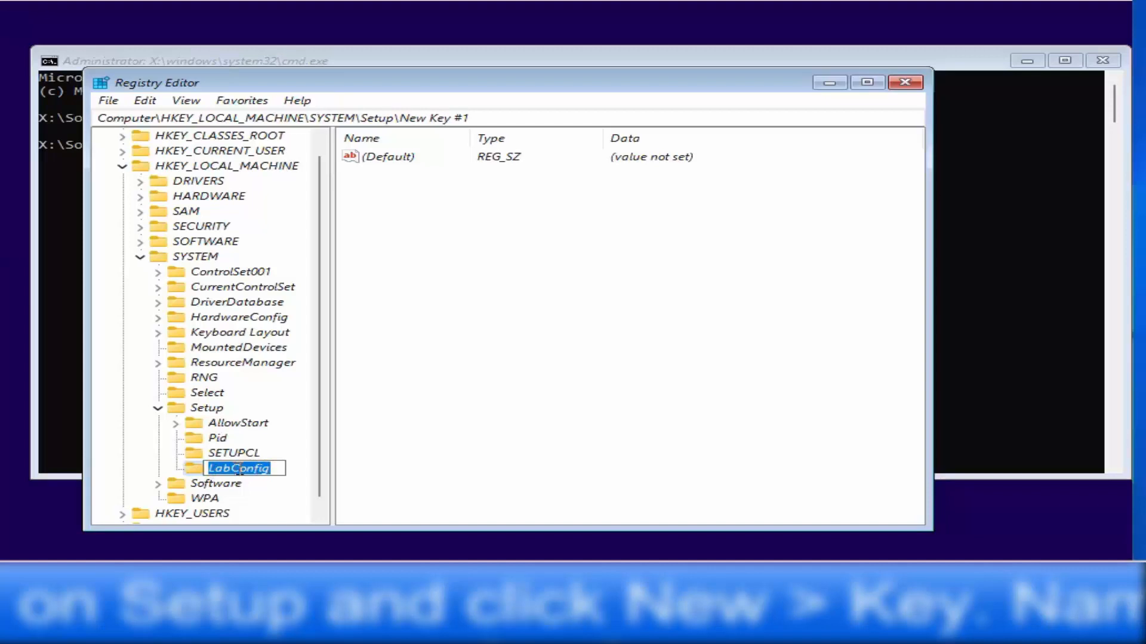
pyautogui.click(274, 469)
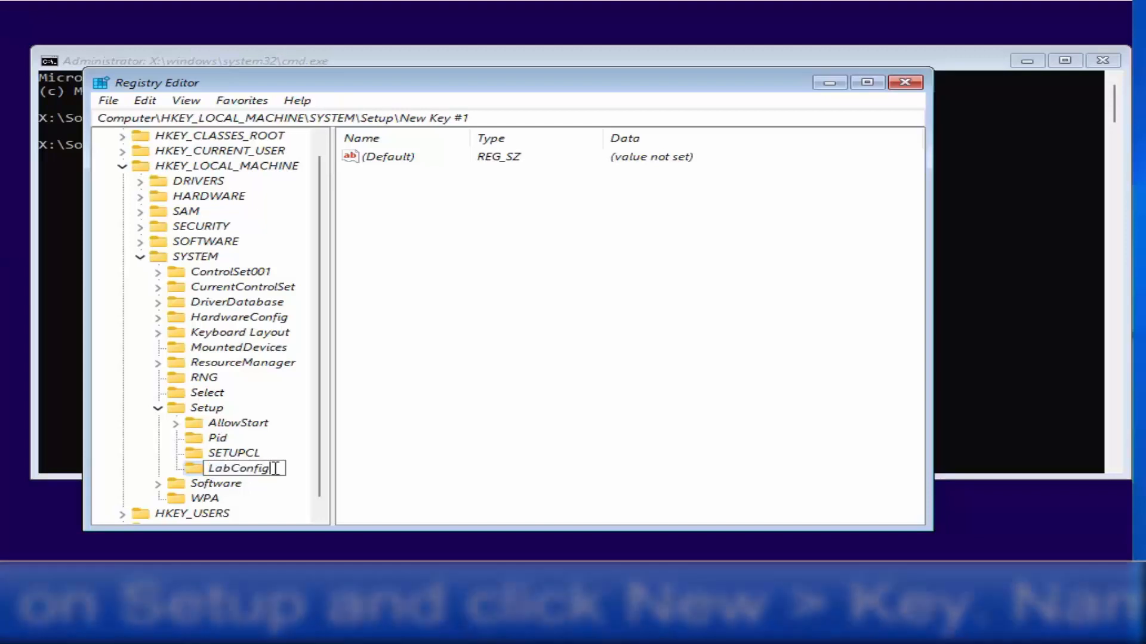
pyautogui.press('Return')
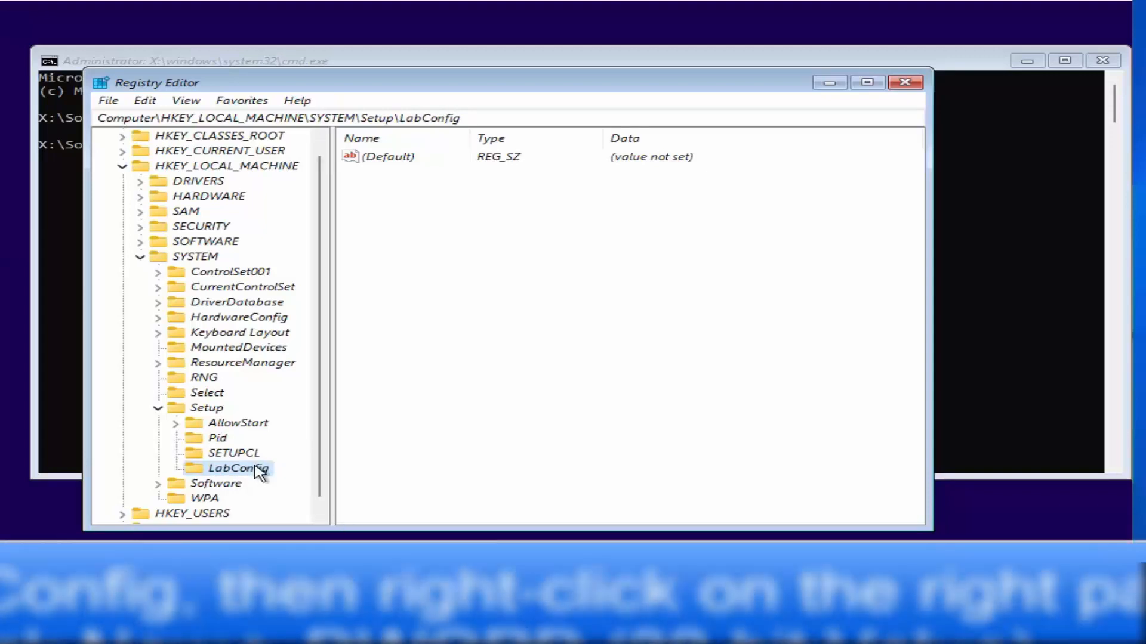
# - Add a DWORD (32-bit) value named BypassTPMCheck to LabConfig
pyautogui.click(471, 234)
pyautogui.rightClick(471, 234)
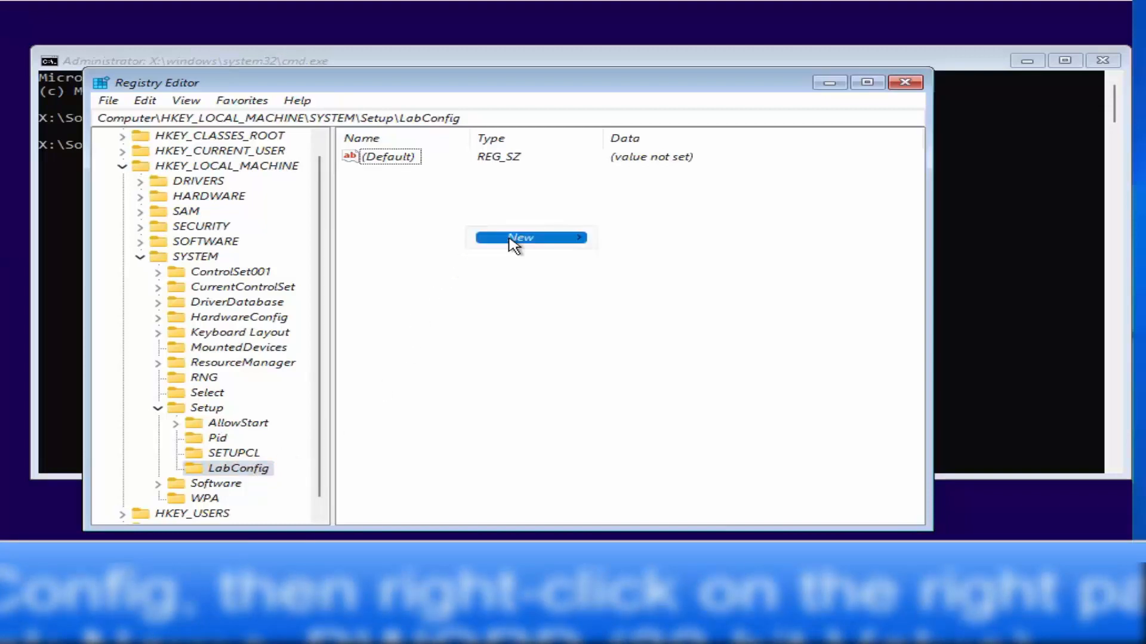
pyautogui.moveTo(549, 241)
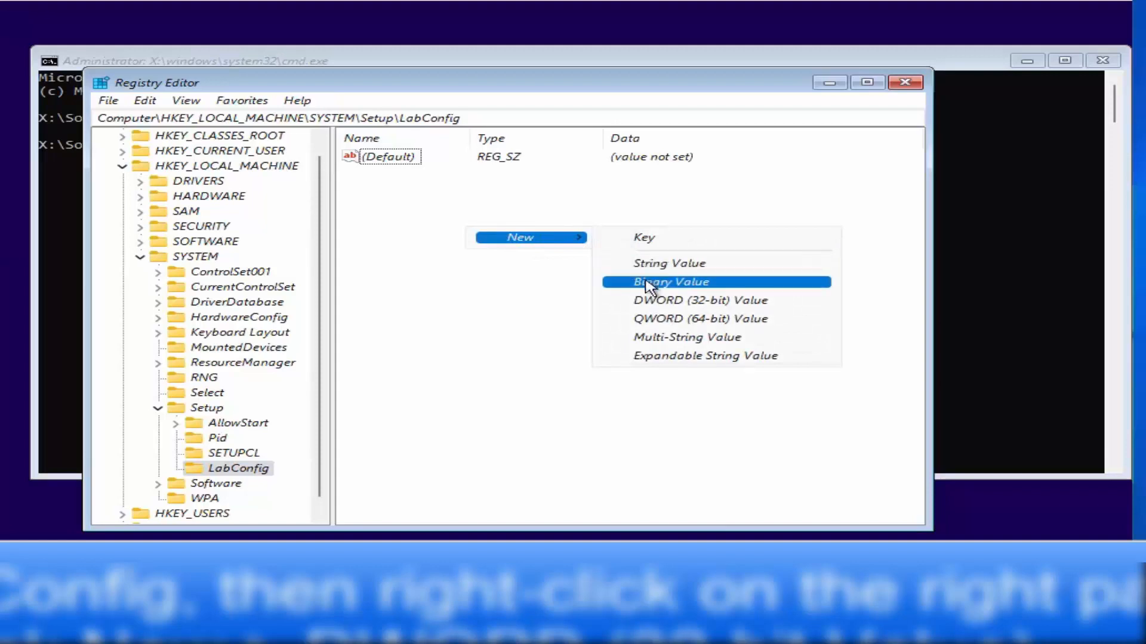
pyautogui.click(692, 302)
pyautogui.write('BypassTPMCheck')
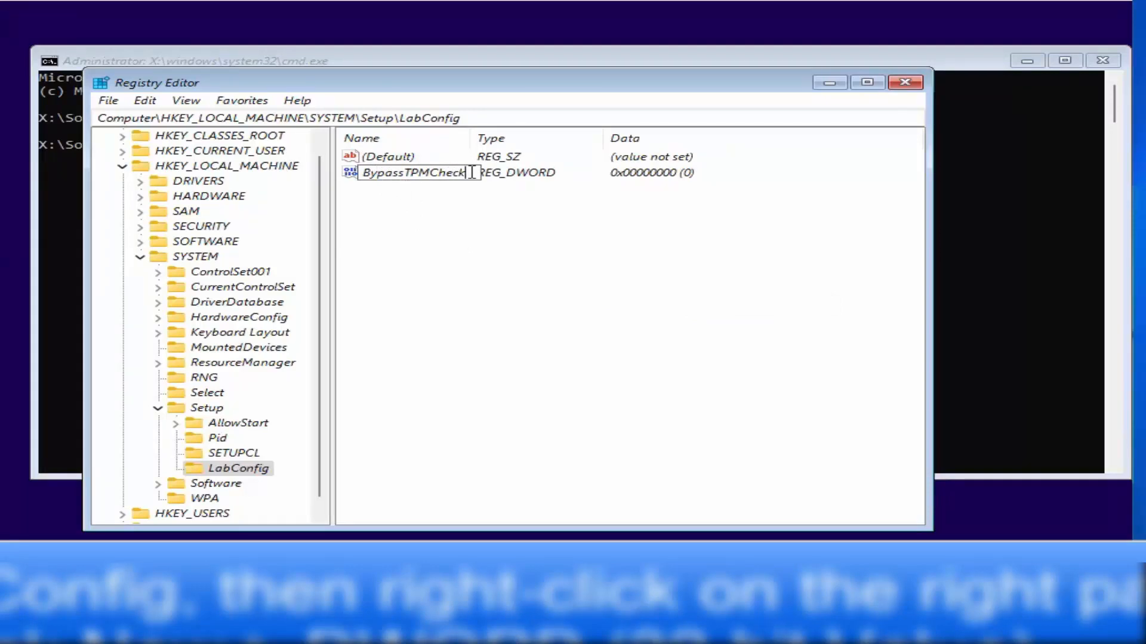
pyautogui.moveTo(472, 173); pyautogui.dragTo(365, 173)
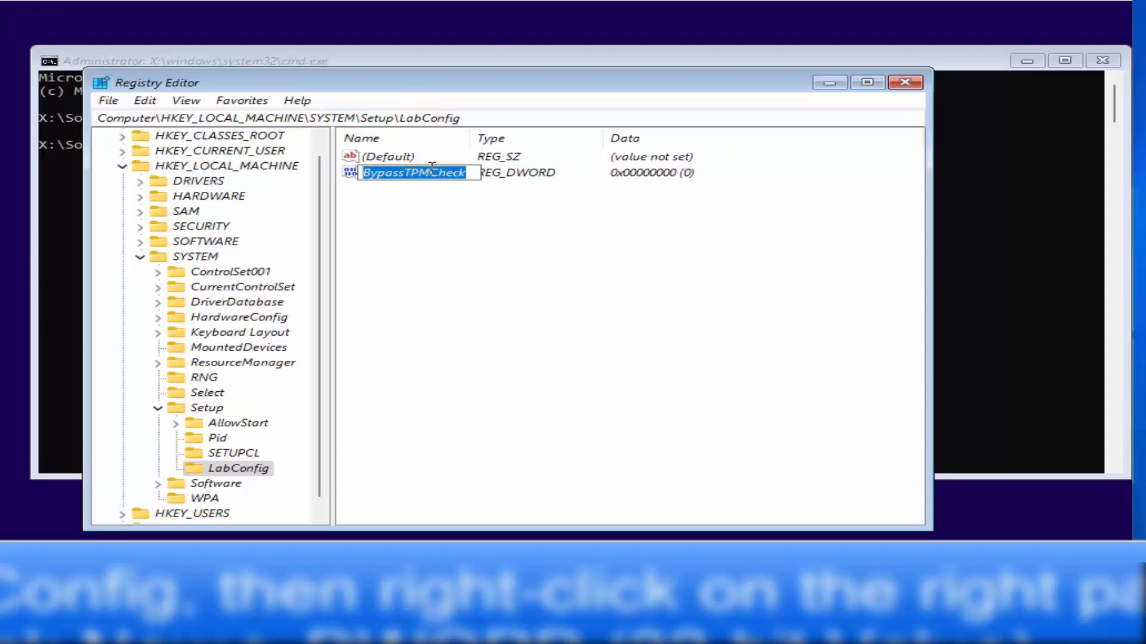
pyautogui.press('Return')
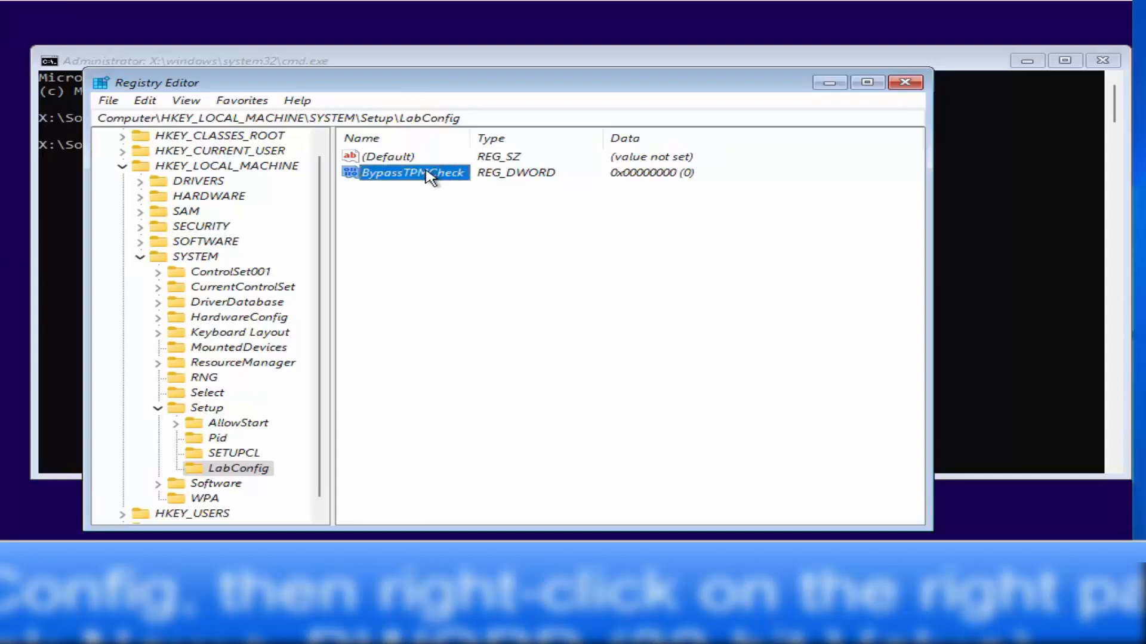
# - Set the BypassTPMCheck value data to 1
pyautogui.rightClick(428, 174)
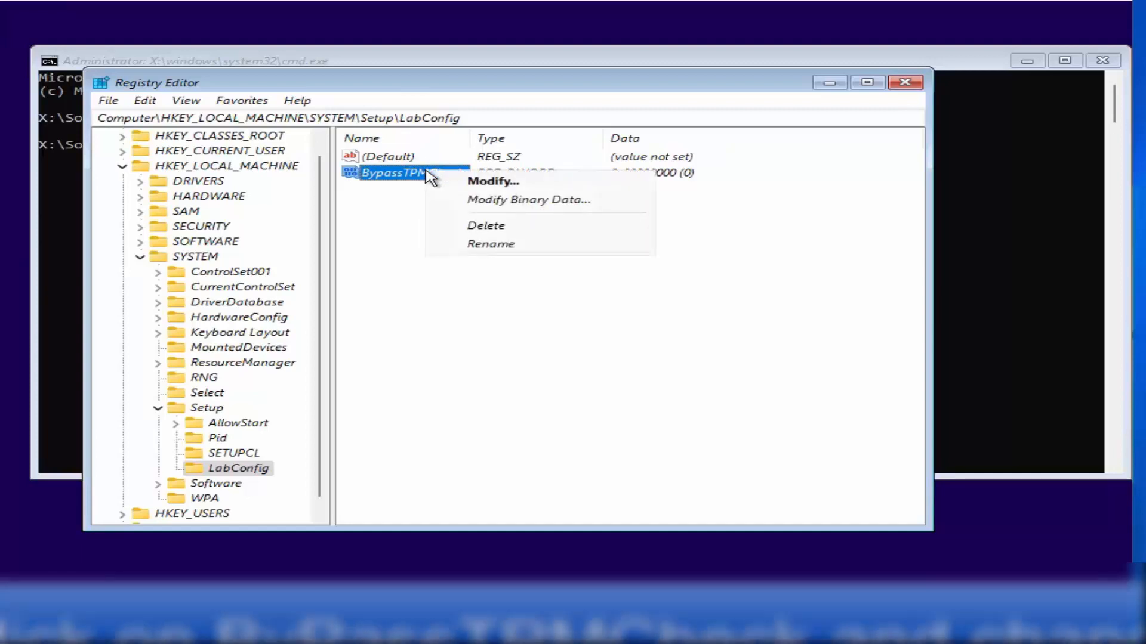
pyautogui.click(481, 181)
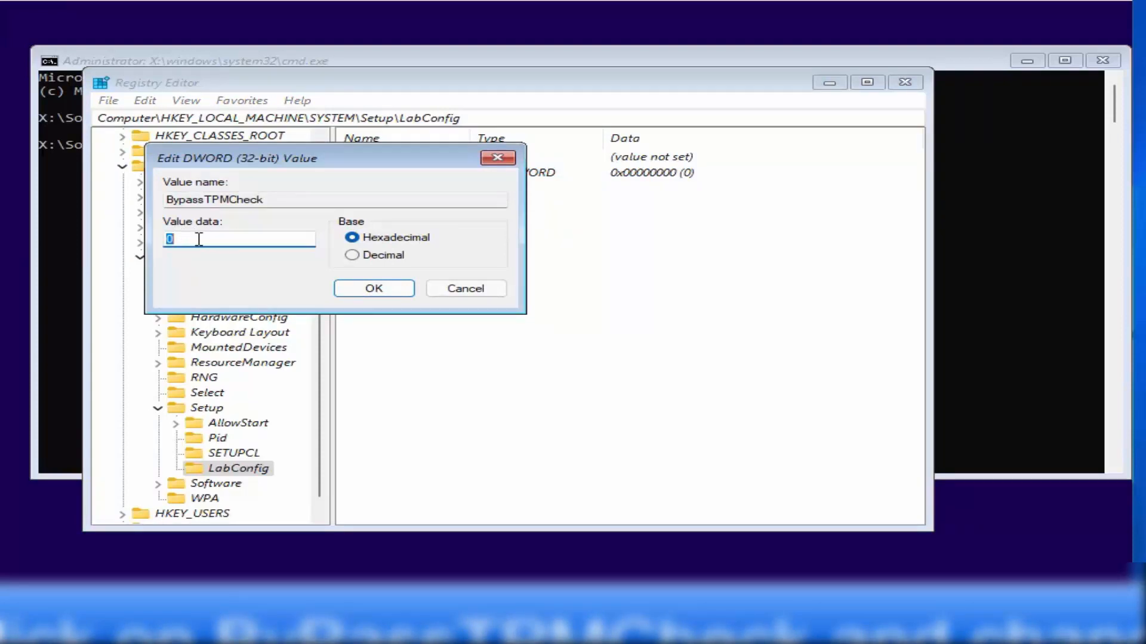
pyautogui.write('1')
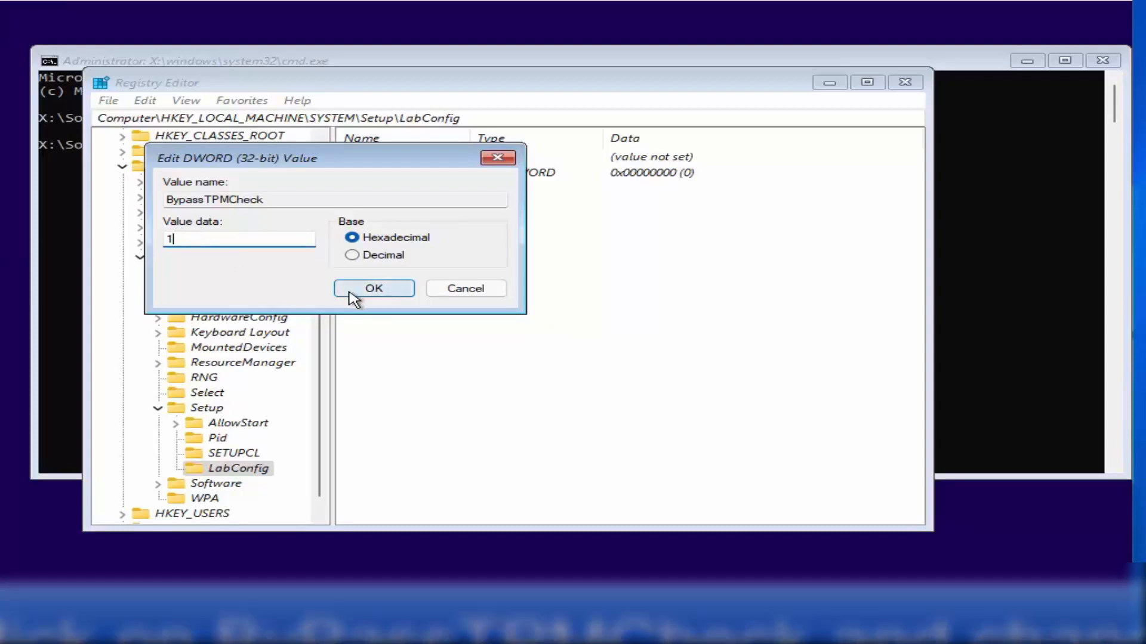
pyautogui.click(352, 291)
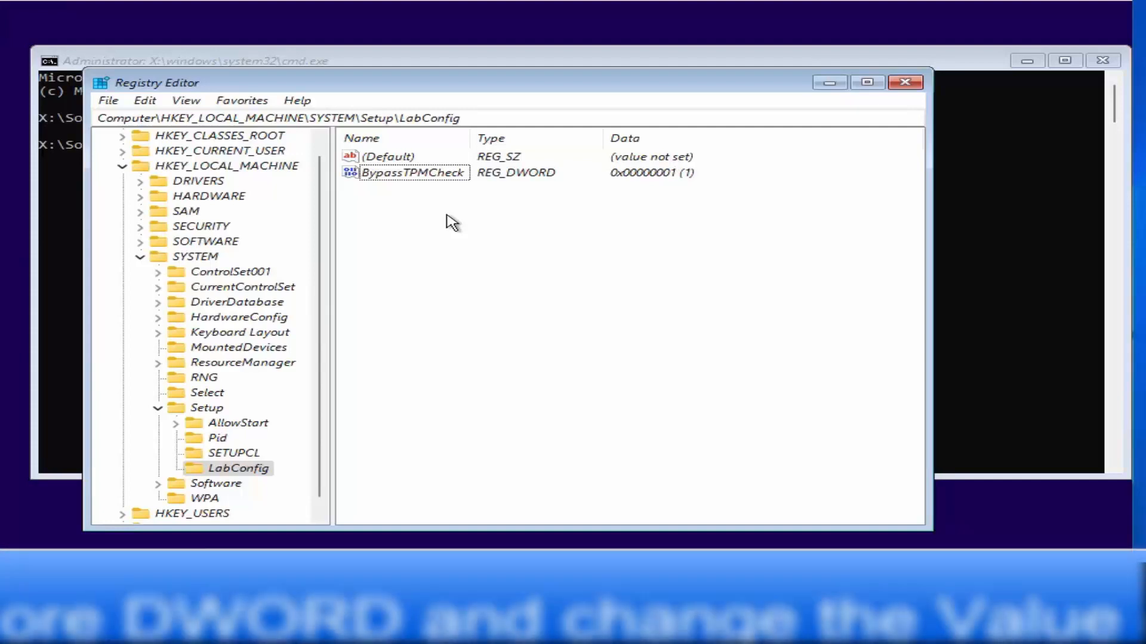
# - Add another DWORD (32-bit) value named BypassSecureBootCheck to LabConfig
pyautogui.rightClick(452, 222)
pyautogui.moveTo(468, 225)
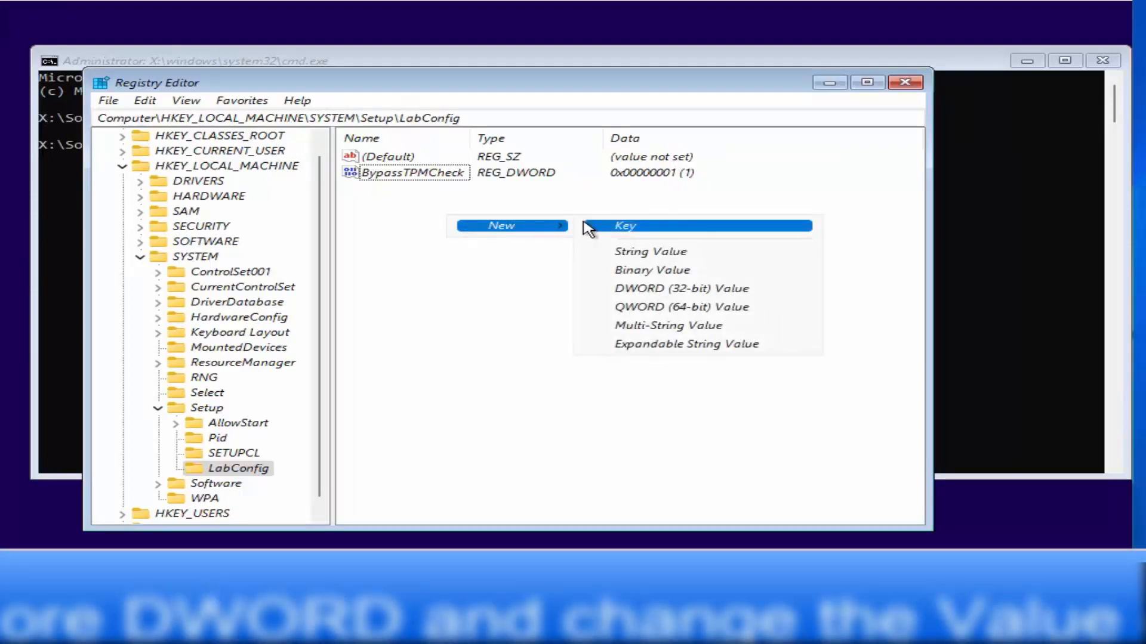
pyautogui.click(639, 291)
pyautogui.write('BypassSecureBootCheck')
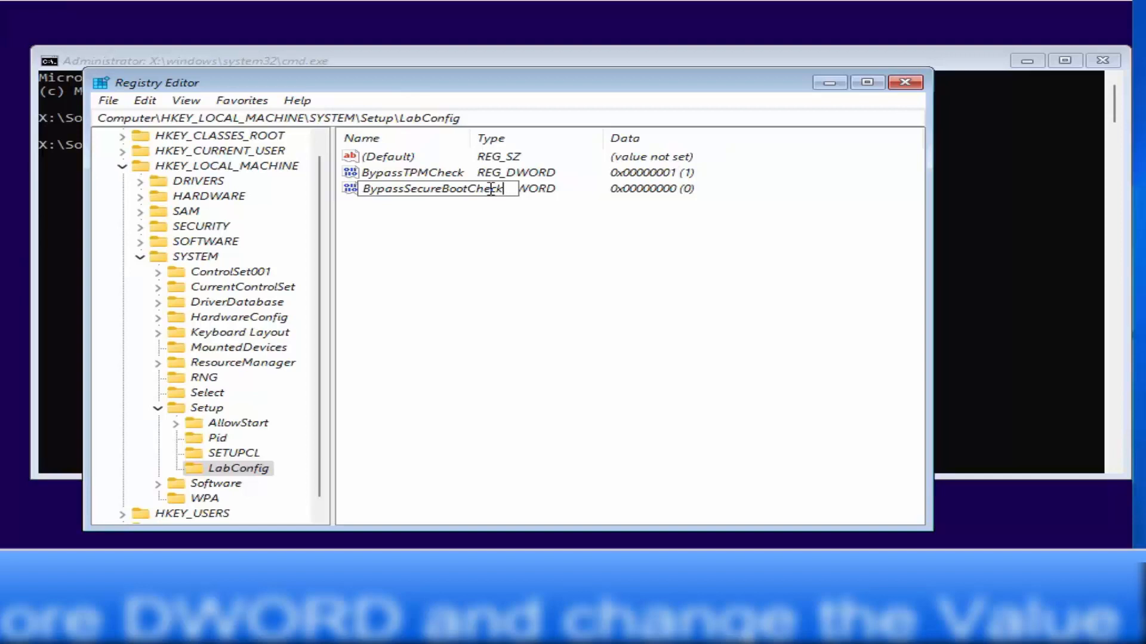
pyautogui.press('Return')
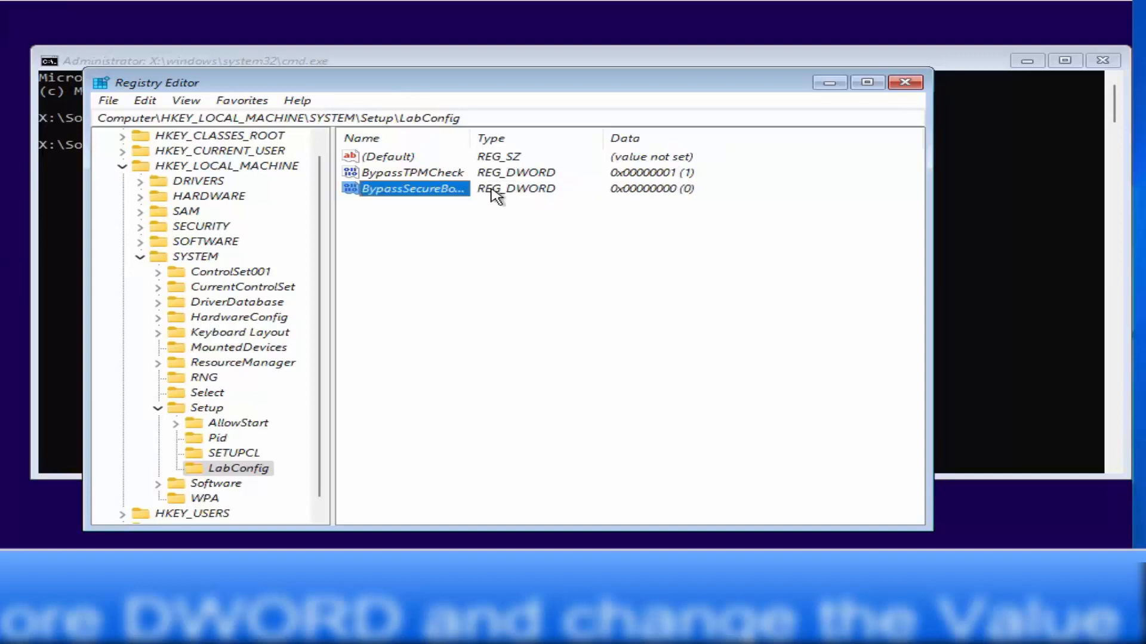
# - Set BypassSecureBootCheck's data to 1 and widen the Name column to show full names
pyautogui.rightClick(451, 191)
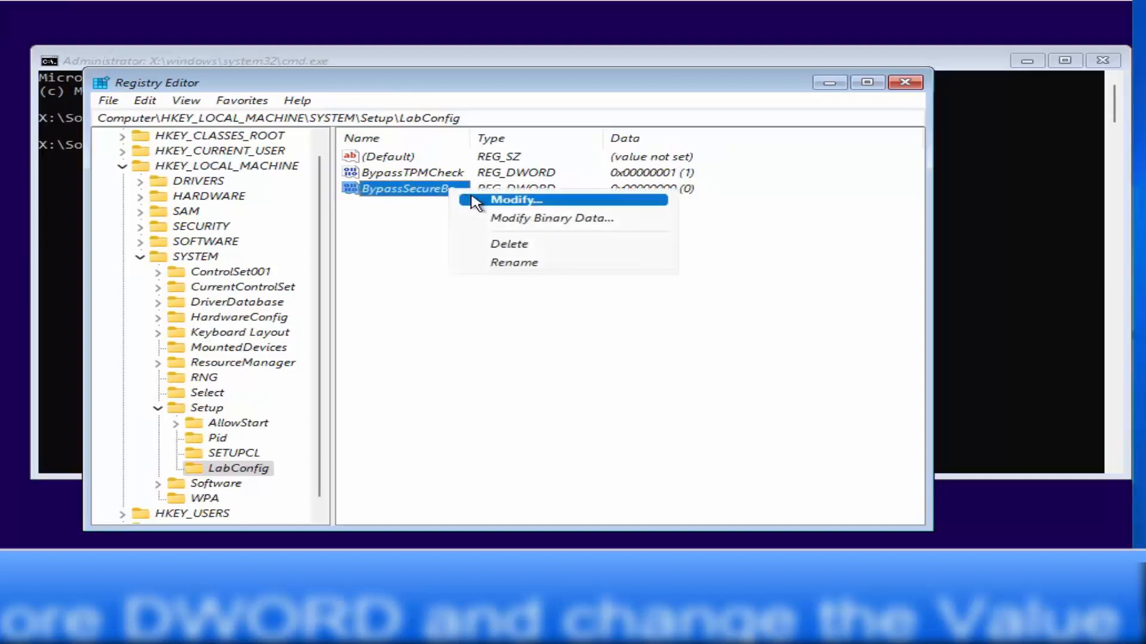
pyautogui.click(475, 202)
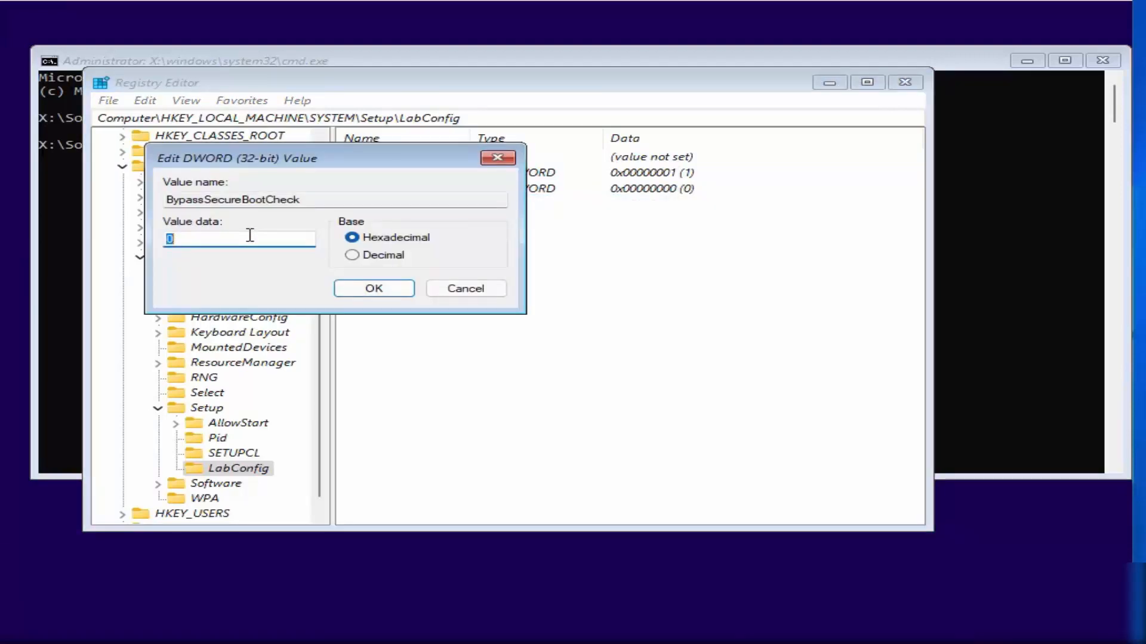
pyautogui.write('1')
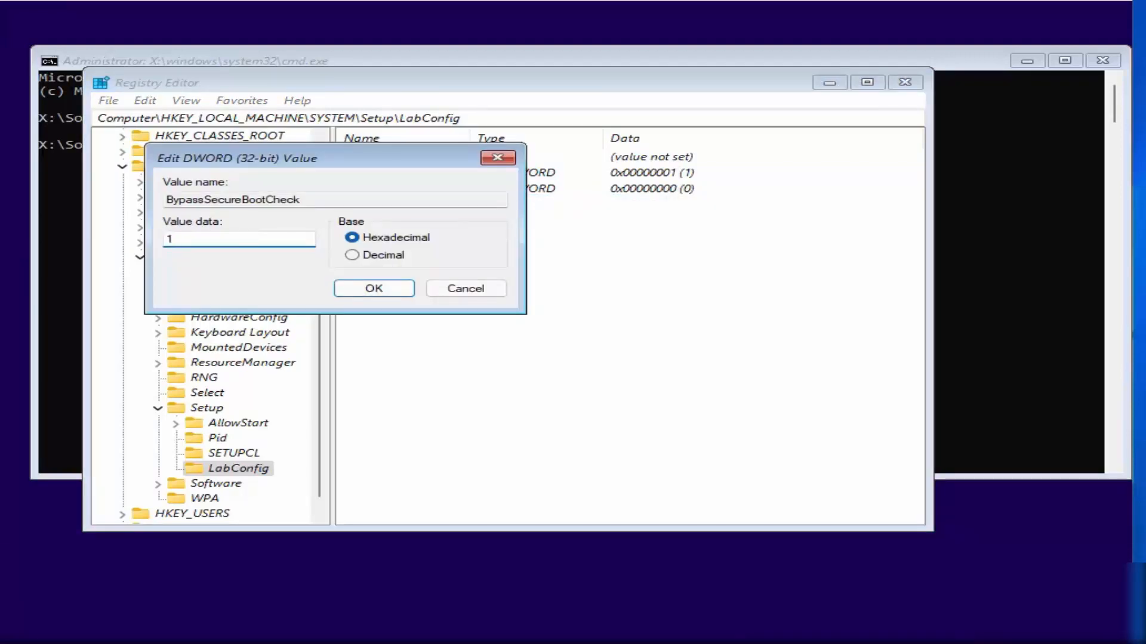
pyautogui.click(368, 295)
pyautogui.moveTo(471, 138); pyautogui.dragTo(539, 157)
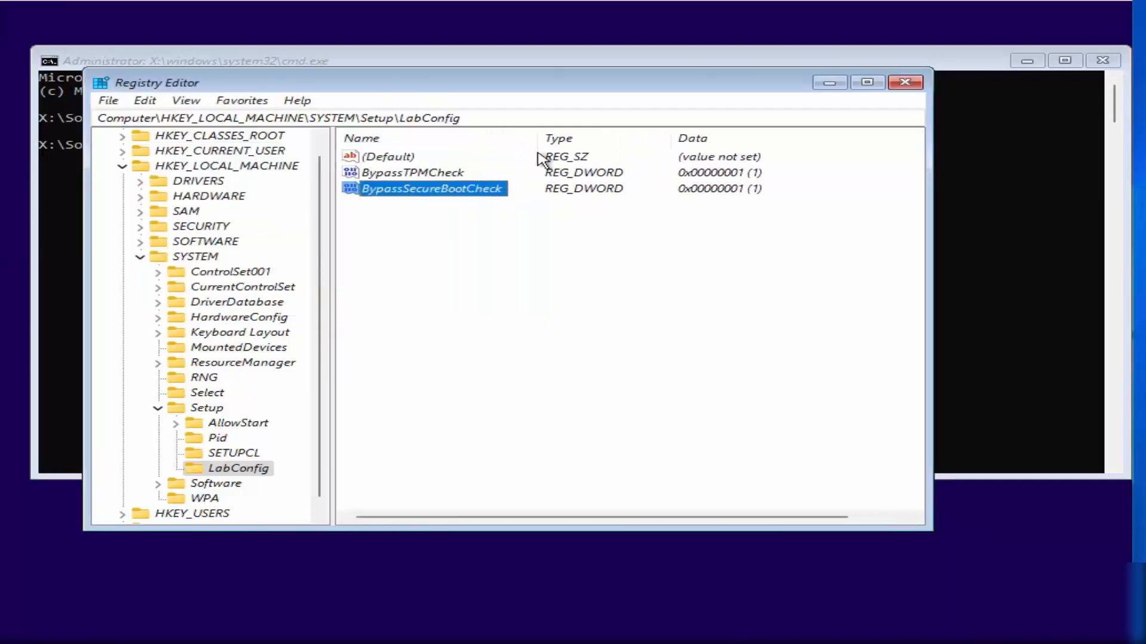
# - Check the BypassTPMCheck and BypassSecureBootCheck values, then close Registry Editor and the command prompt
pyautogui.click(401, 177)
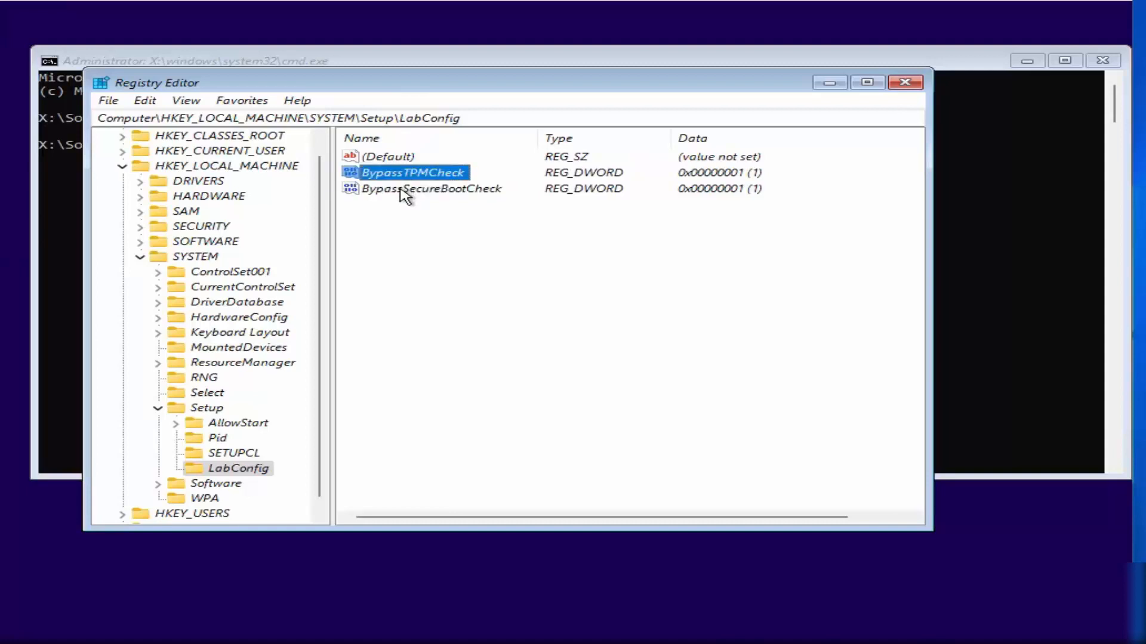
pyautogui.click(404, 189)
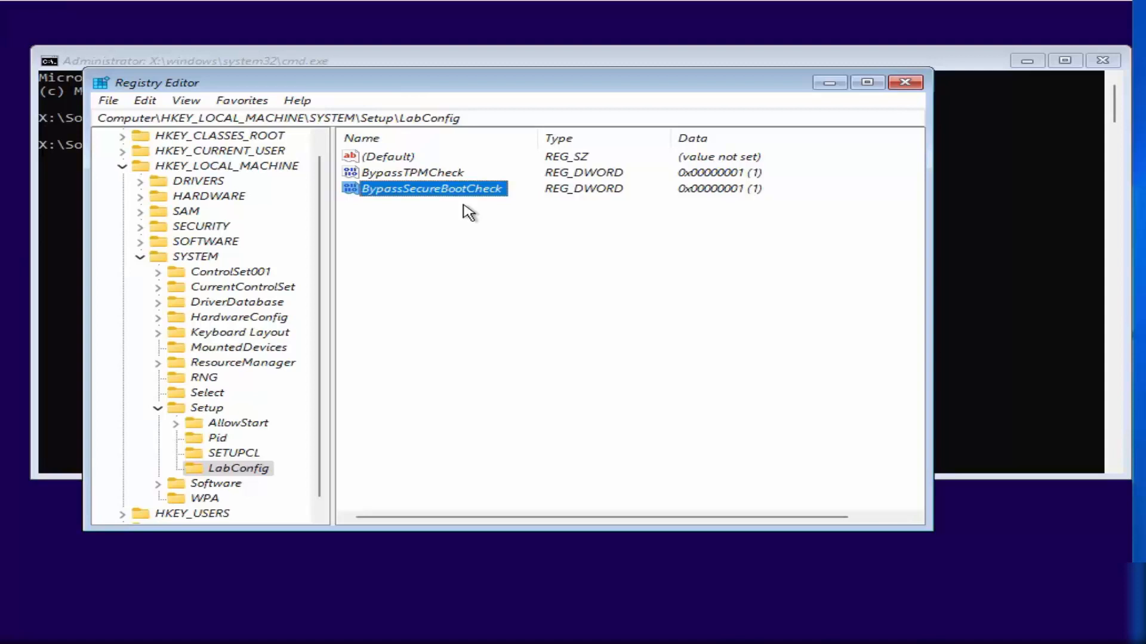
pyautogui.click(439, 176)
pyautogui.click(438, 191)
pyautogui.click(904, 83)
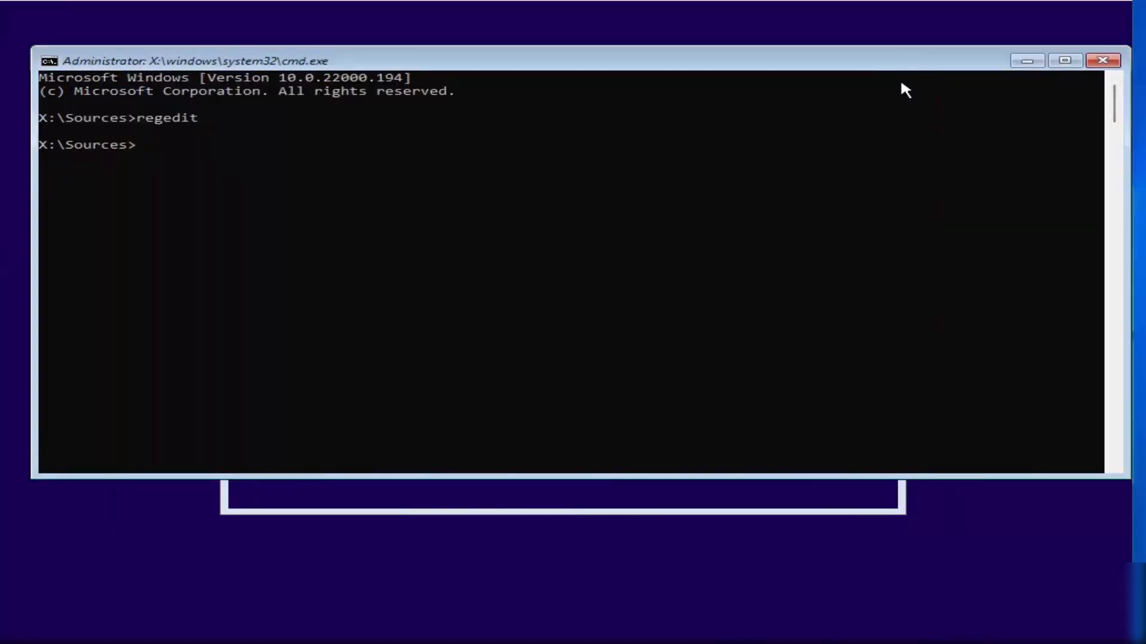
pyautogui.click(1101, 62)
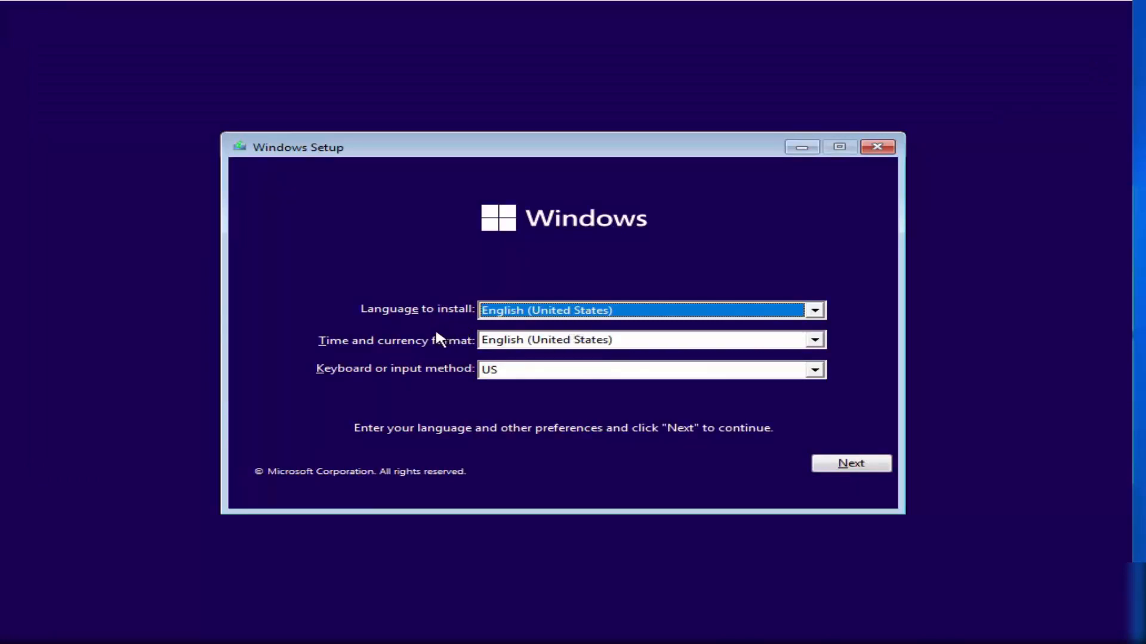
# - Choose German as the Setup keyboard layout, continue, and start the Windows installation
pyautogui.click(517, 370)
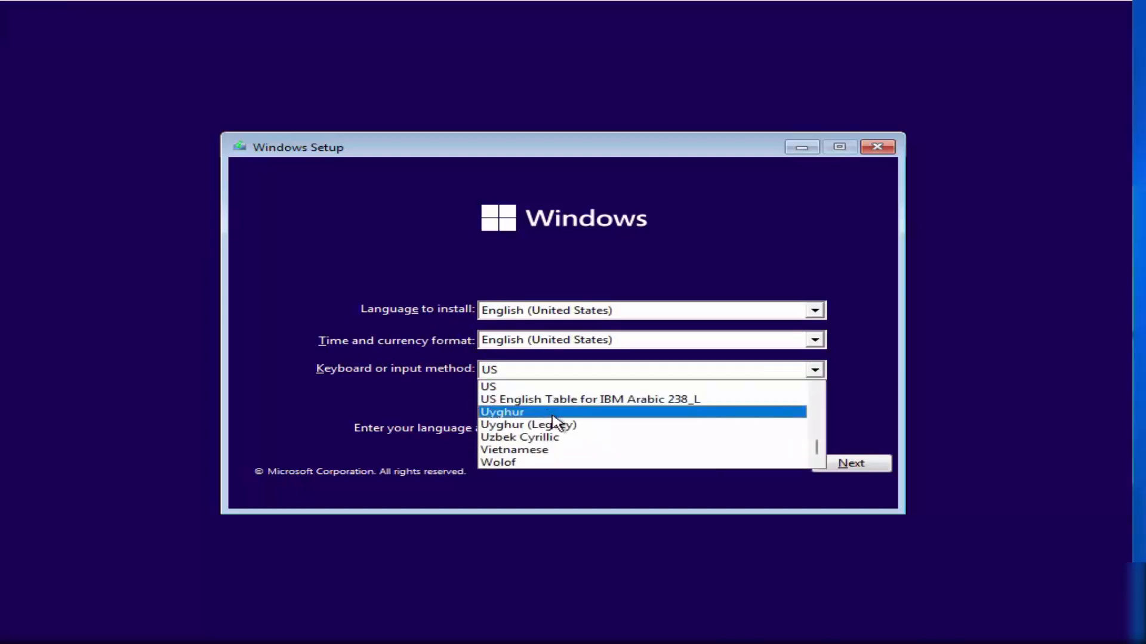
pyautogui.scroll(-1, 555, 423)
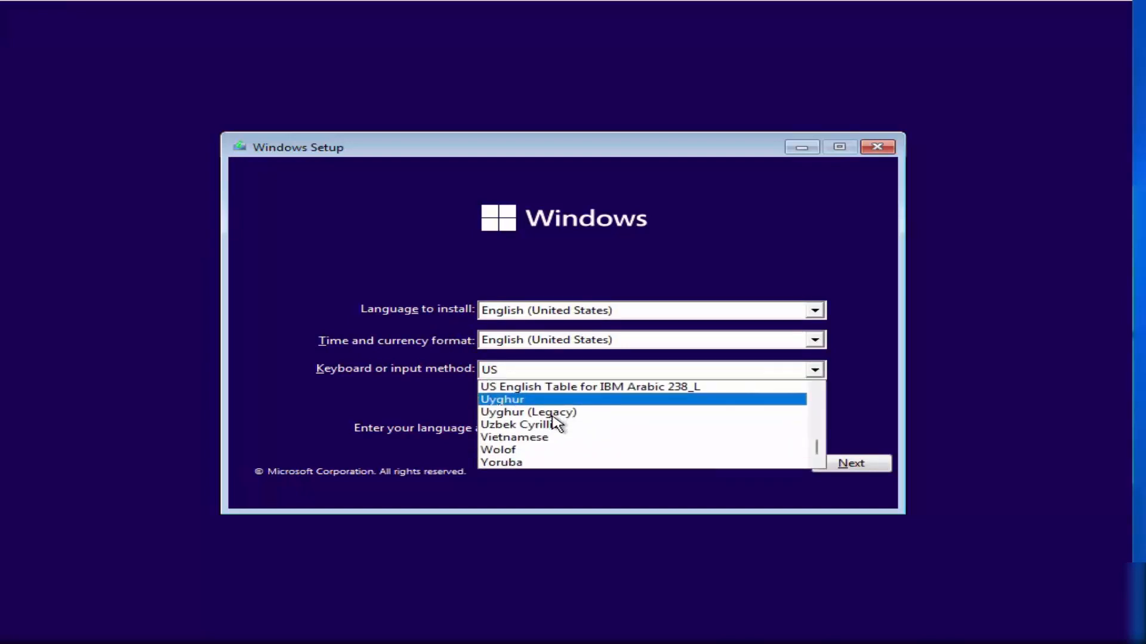
pyautogui.press('g')
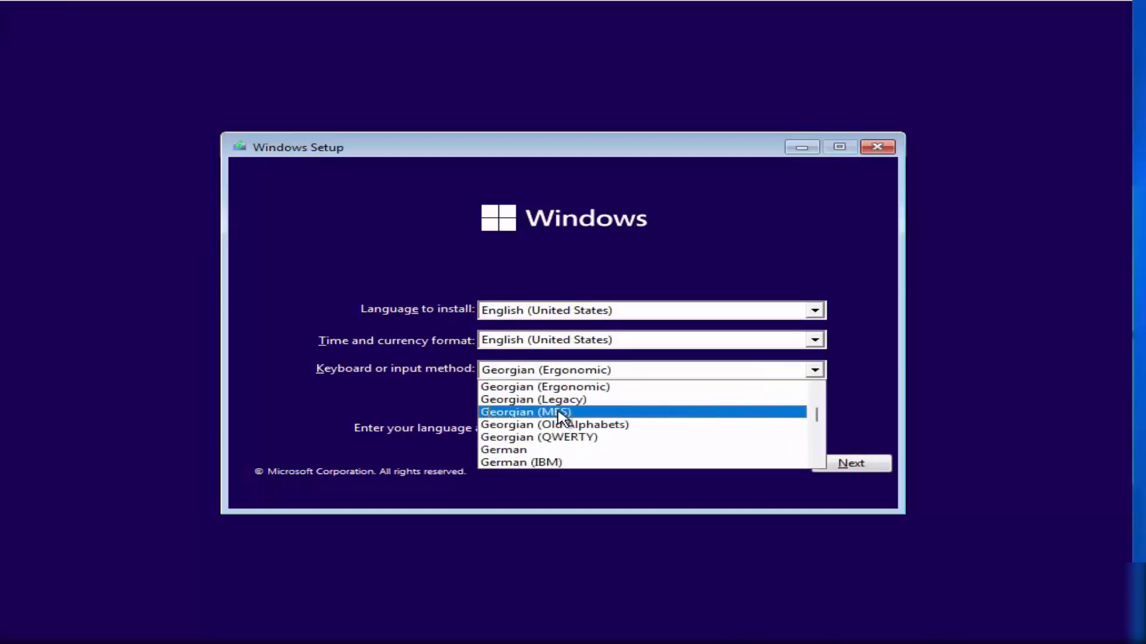
pyautogui.click(543, 448)
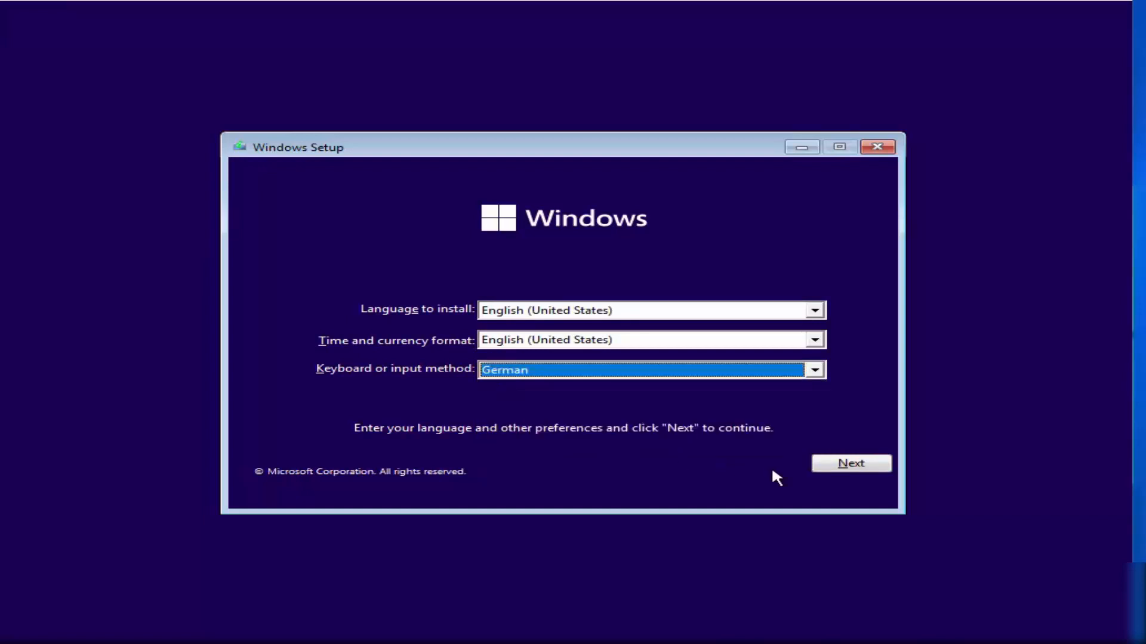
pyautogui.click(844, 469)
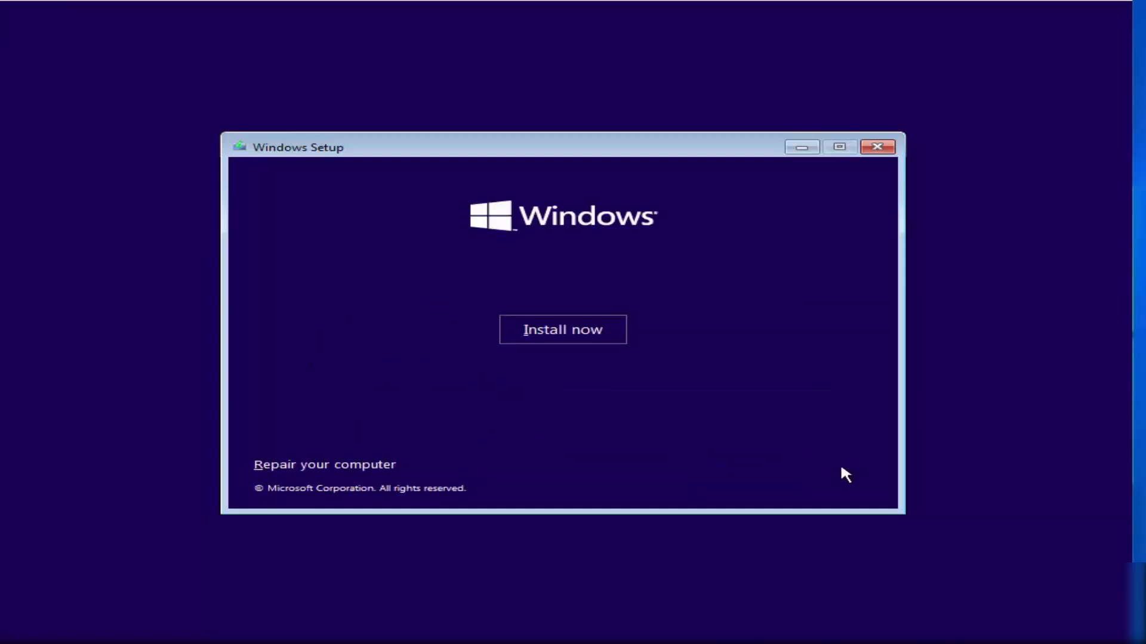
pyautogui.click(571, 337)
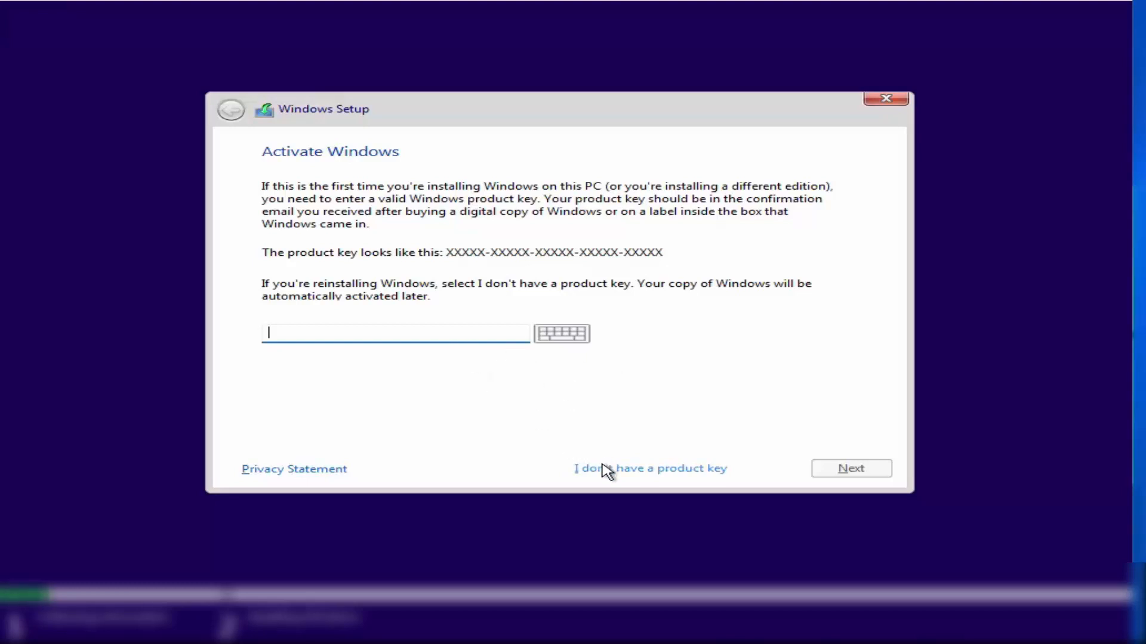
# - Continue without a product key and select Windows 11 Pro as the edition
pyautogui.click(631, 475)
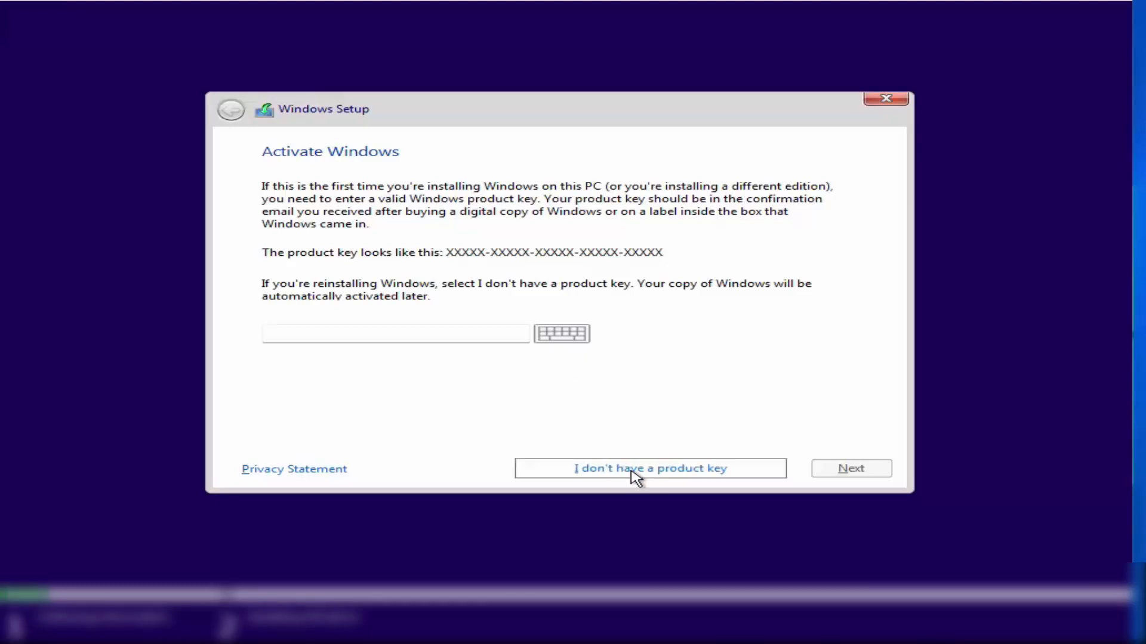
pyautogui.click(339, 291)
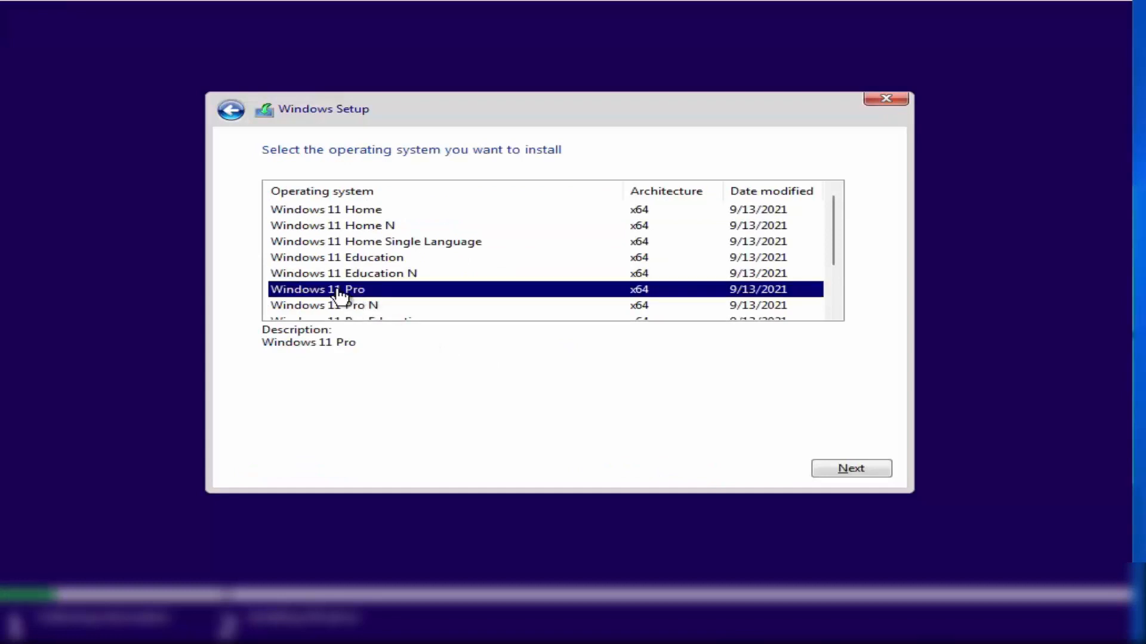
pyautogui.click(845, 475)
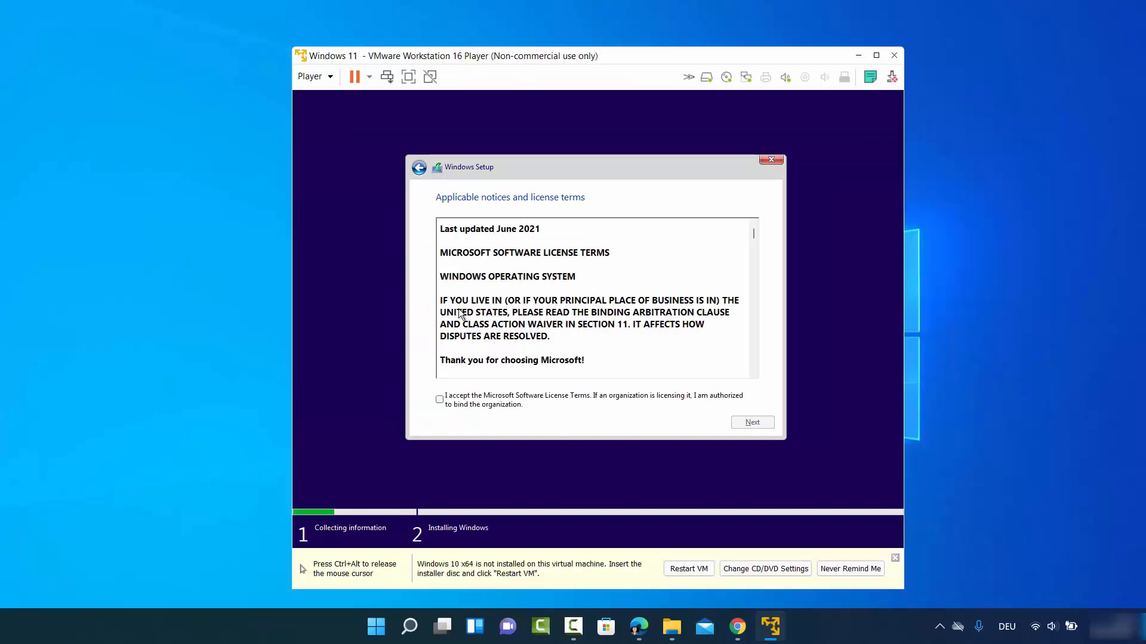
# - Accept the license terms and run a Custom install onto Drive 0's unallocated space
pyautogui.click(441, 400)
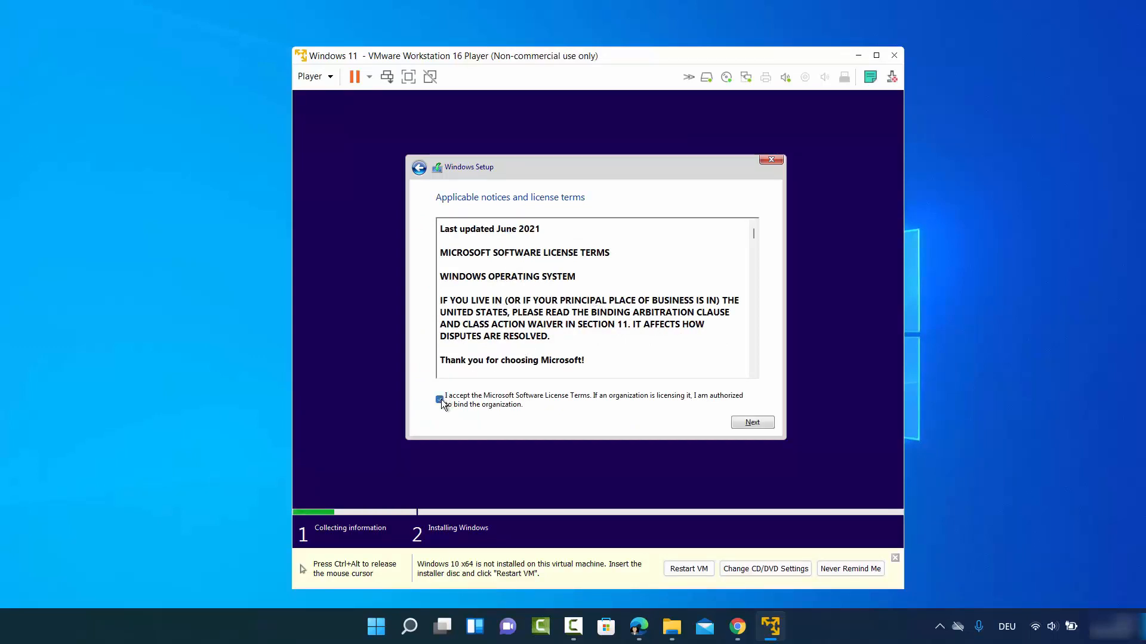
pyautogui.click(750, 422)
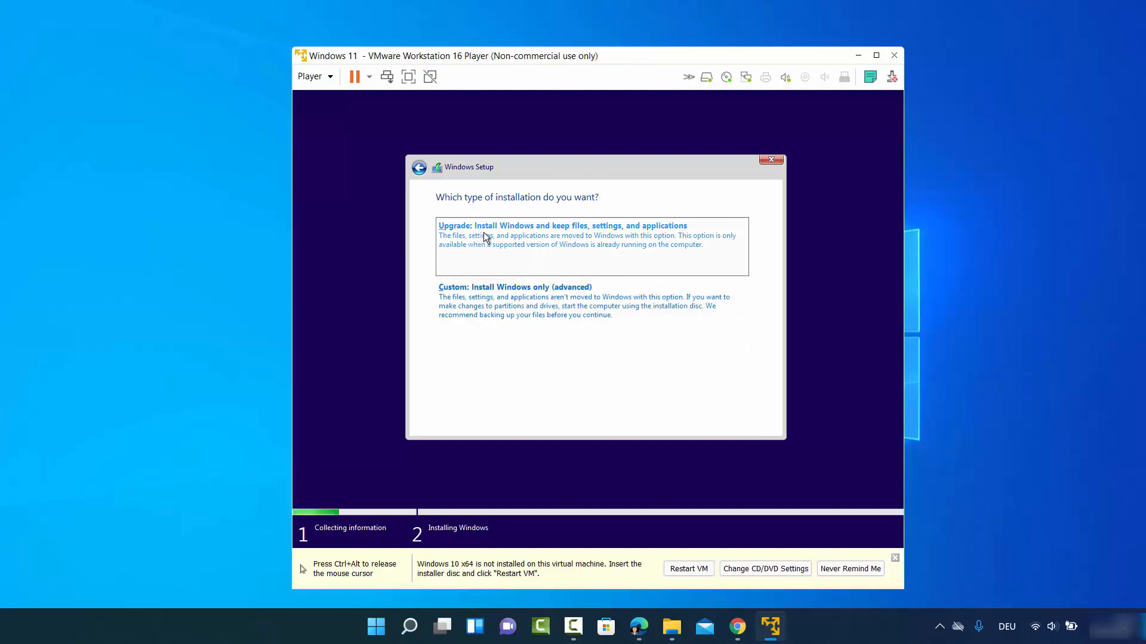
pyautogui.click(528, 308)
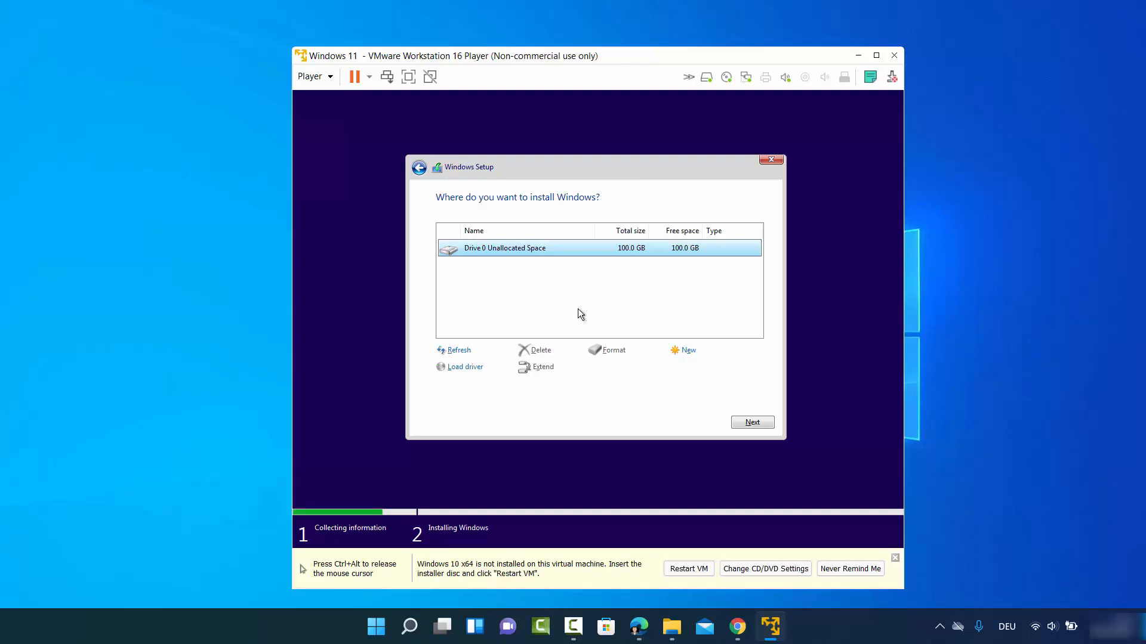
pyautogui.click(748, 422)
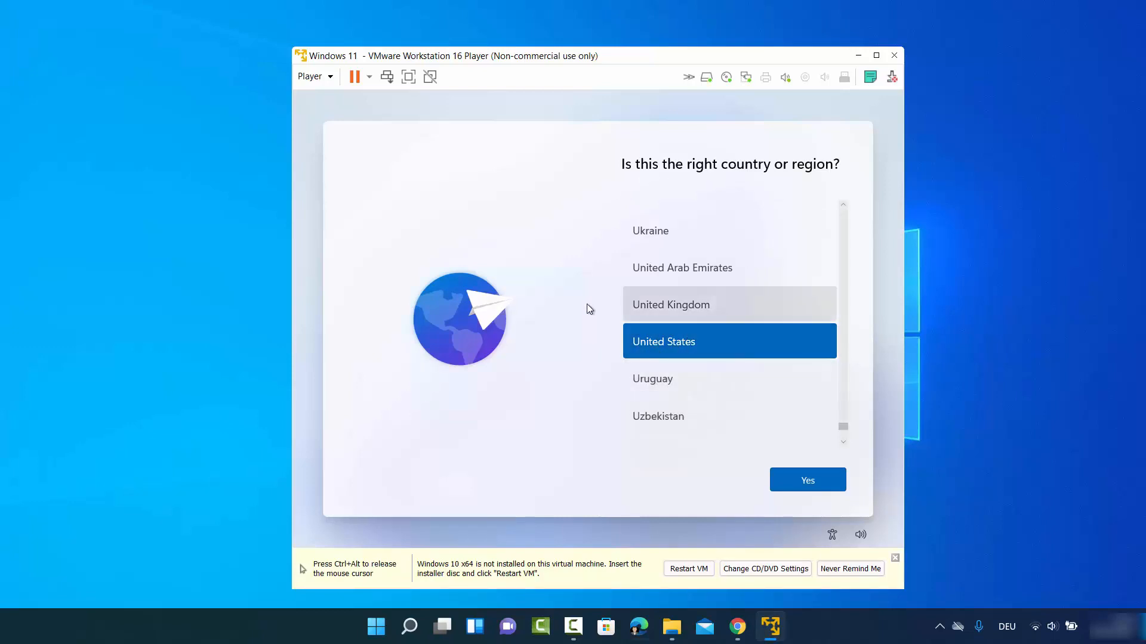
# - Confirm United States as region, choose the German keyboard layout, and skip a second layout
pyautogui.click(802, 478)
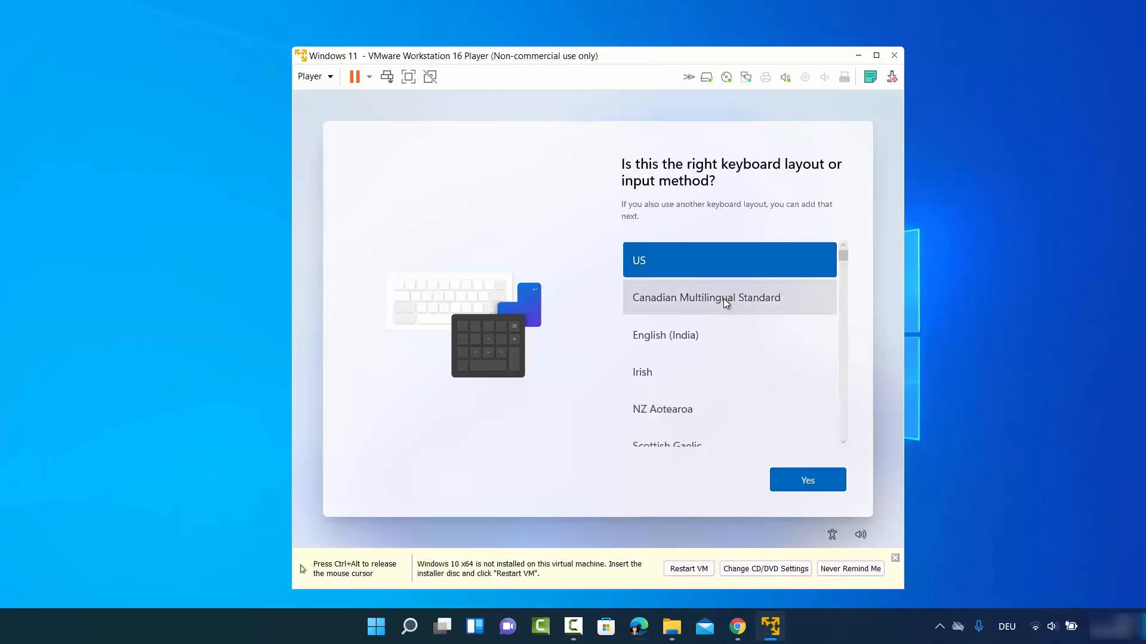
pyautogui.scroll(-3, 725, 304)
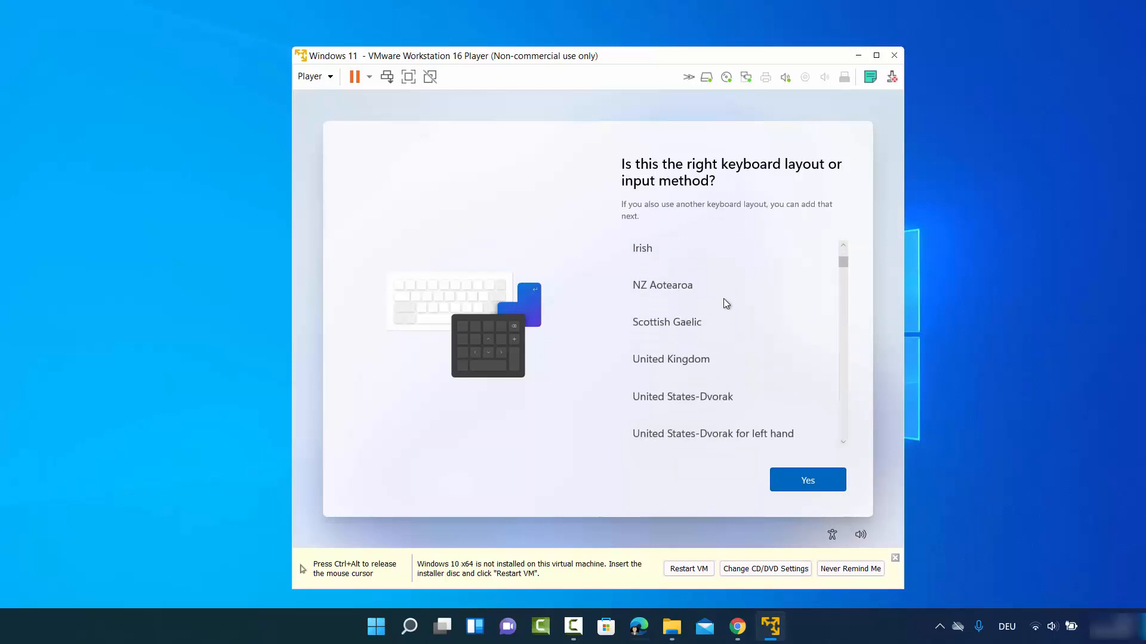
pyautogui.scroll(-3, 725, 302)
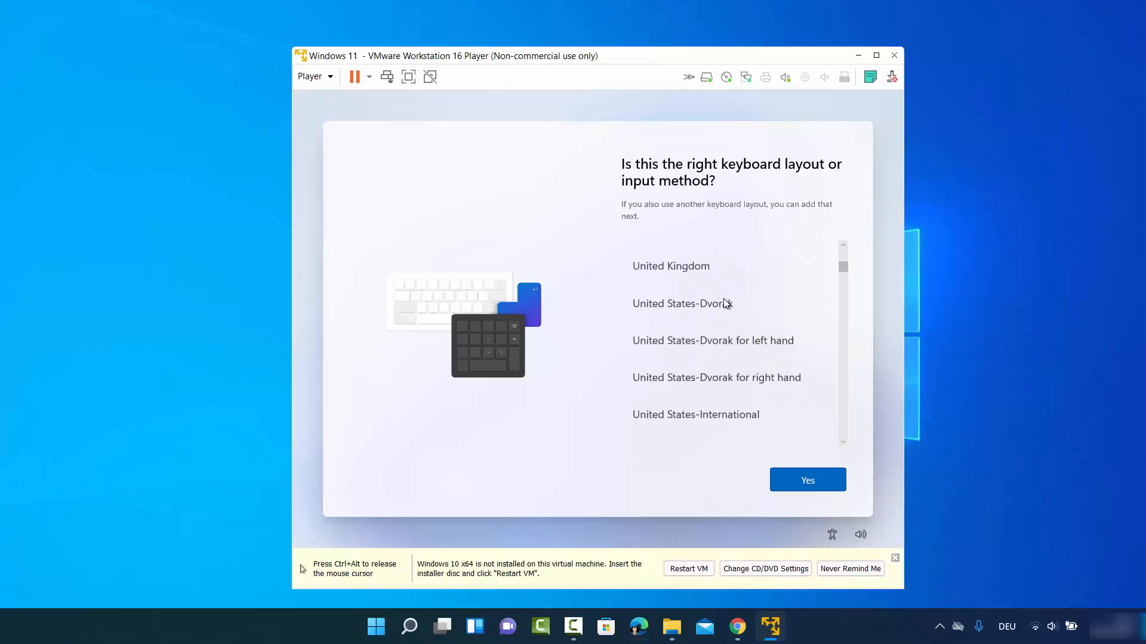
pyautogui.scroll(-2, 697, 328)
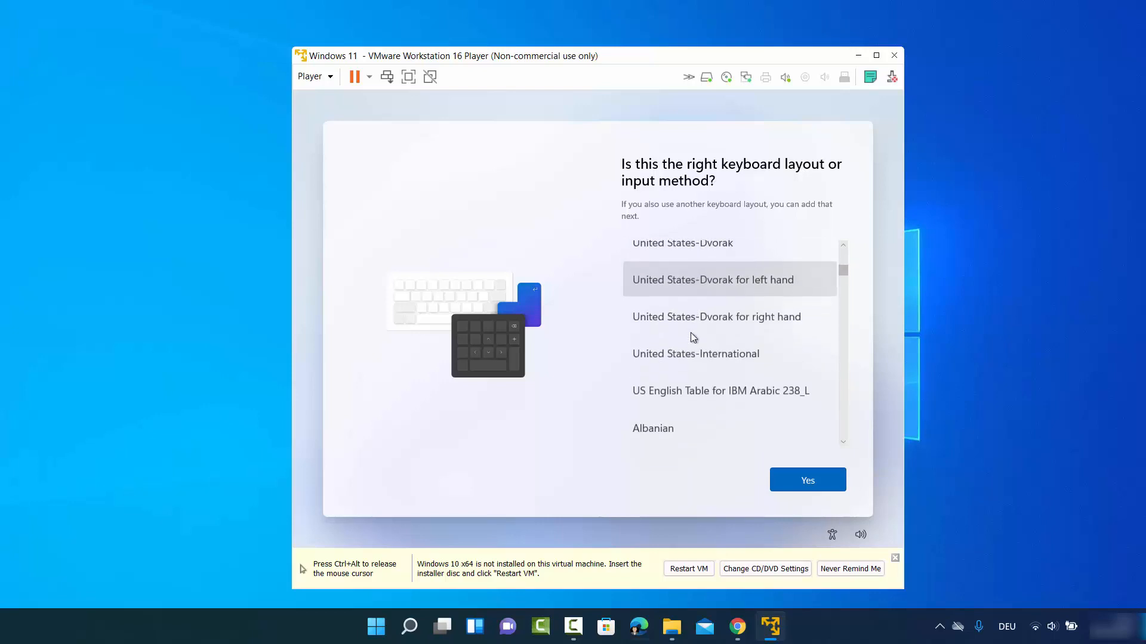
pyautogui.scroll(-20, 682, 338)
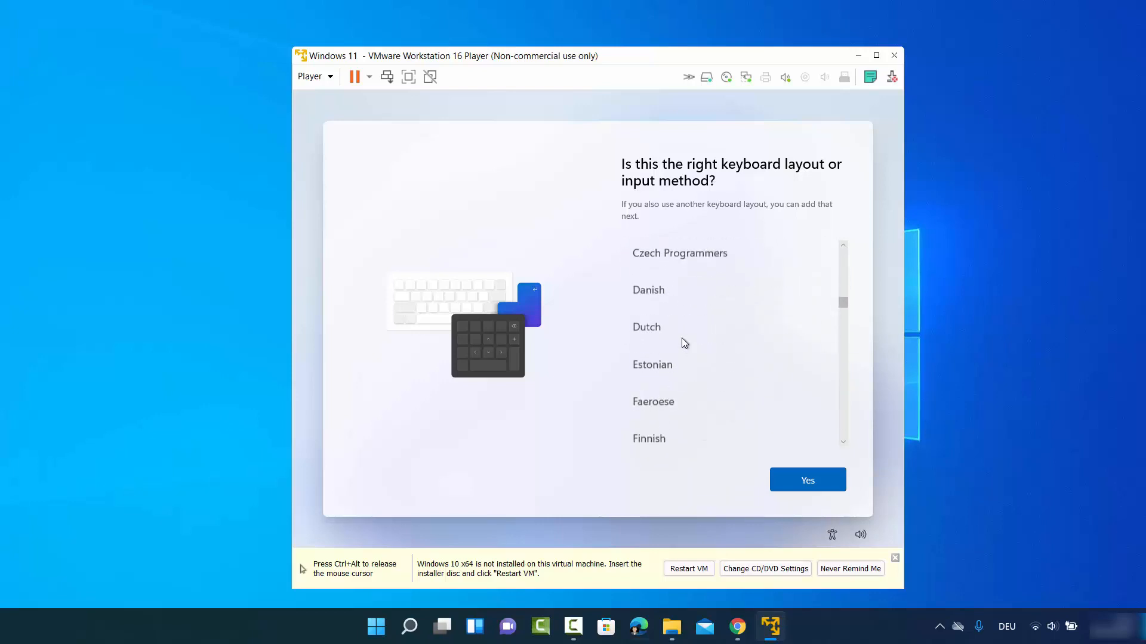
pyautogui.click(682, 335)
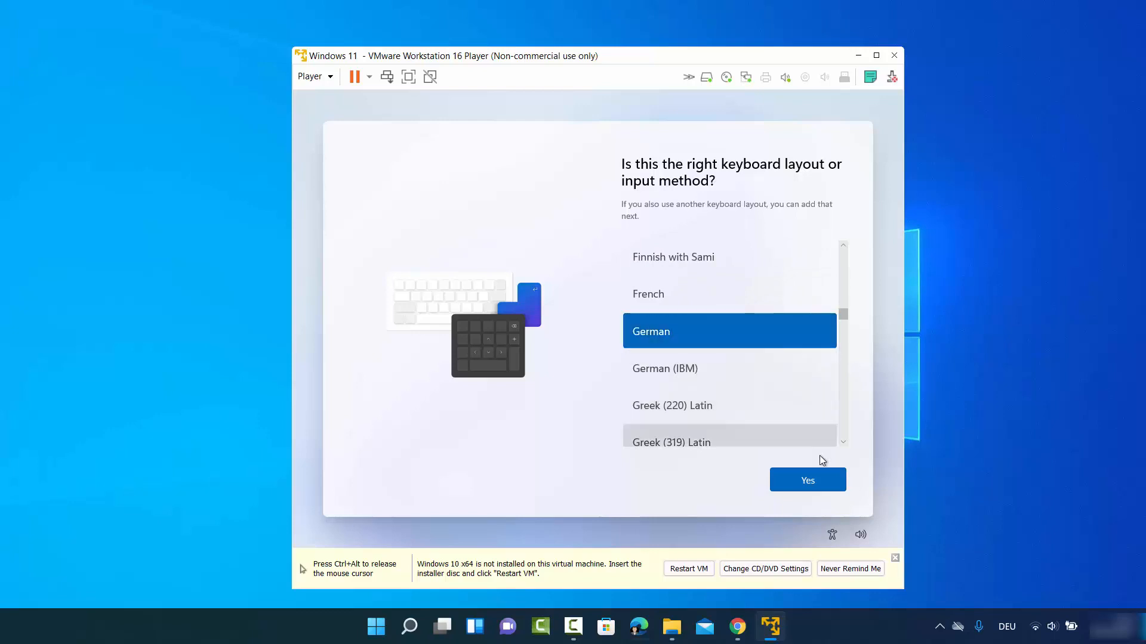
pyautogui.click(803, 478)
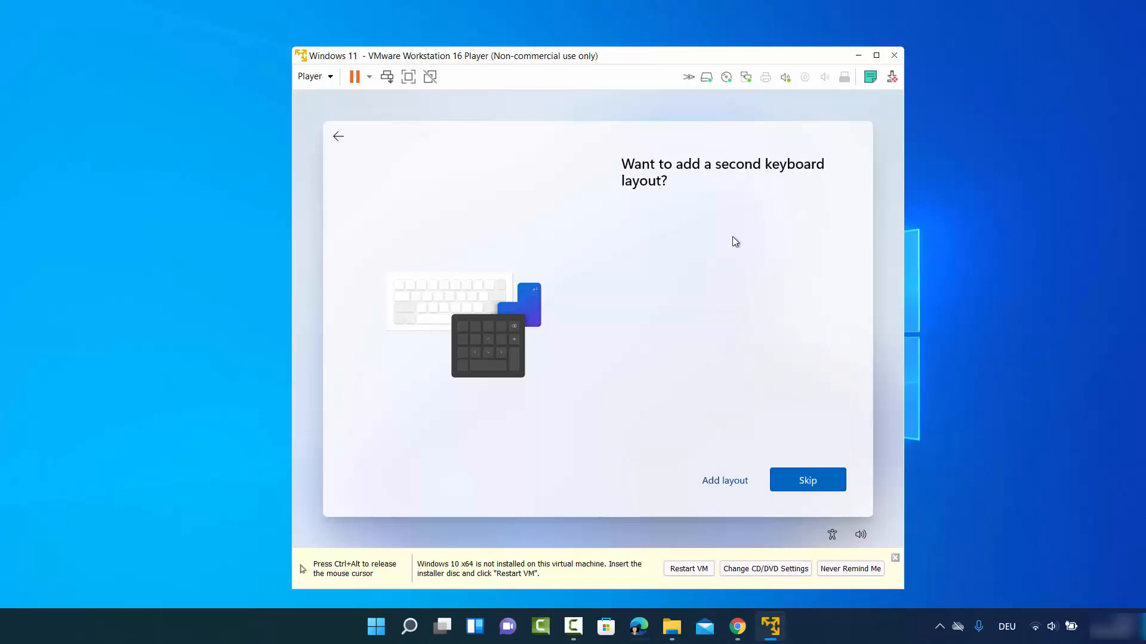
pyautogui.click(799, 477)
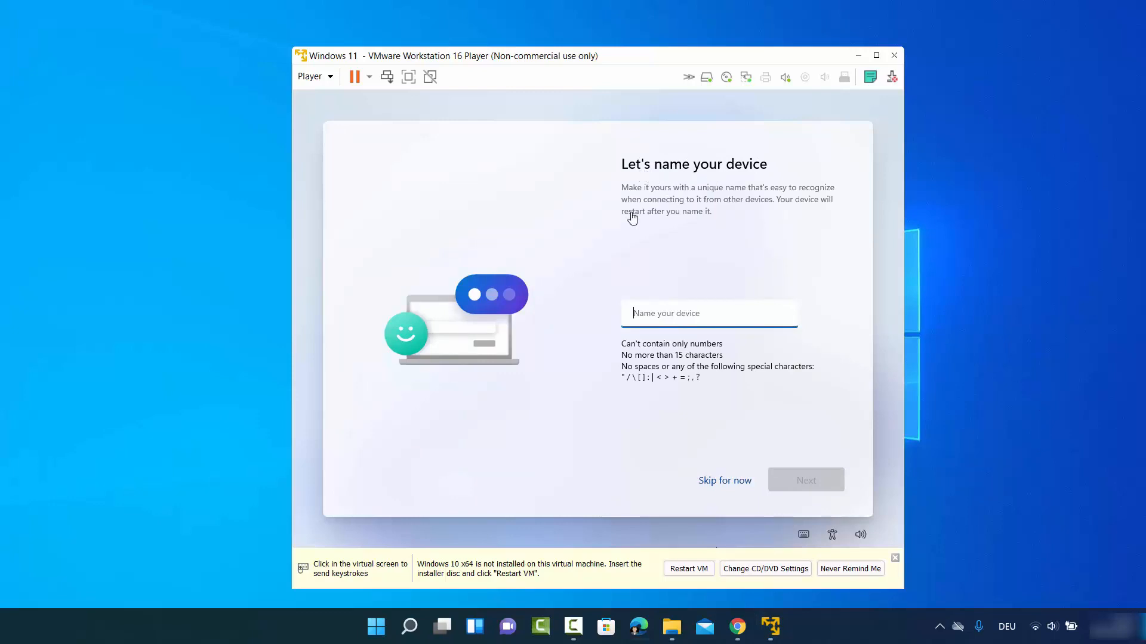
# - Name the device 'codebind' and confirm
pyautogui.click(691, 320)
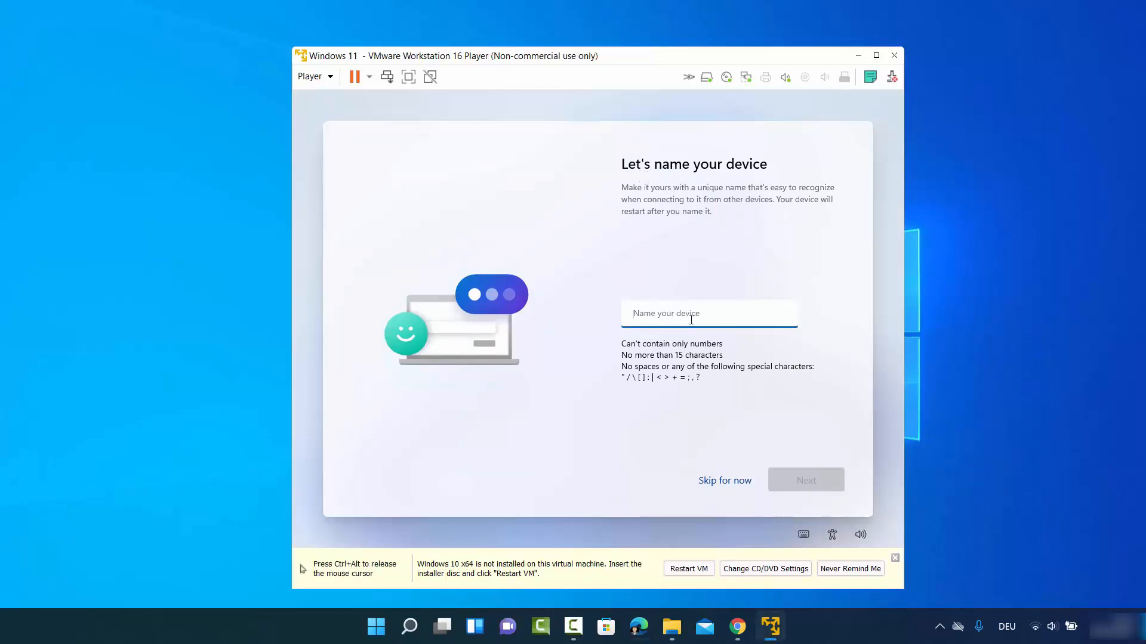
pyautogui.write('codebind')
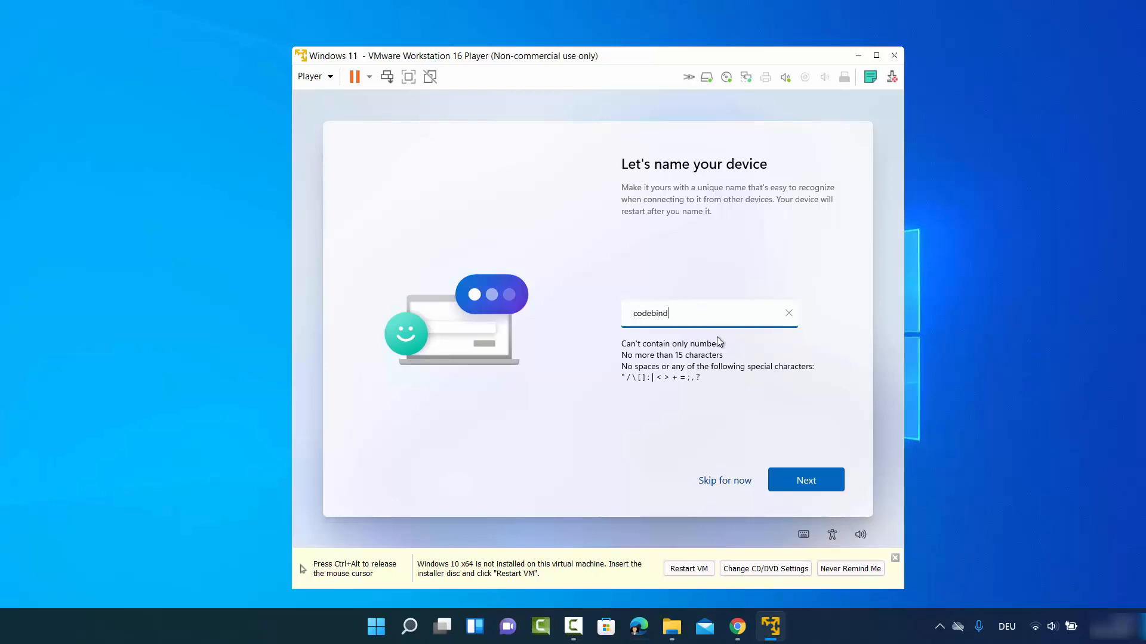
pyautogui.click(790, 473)
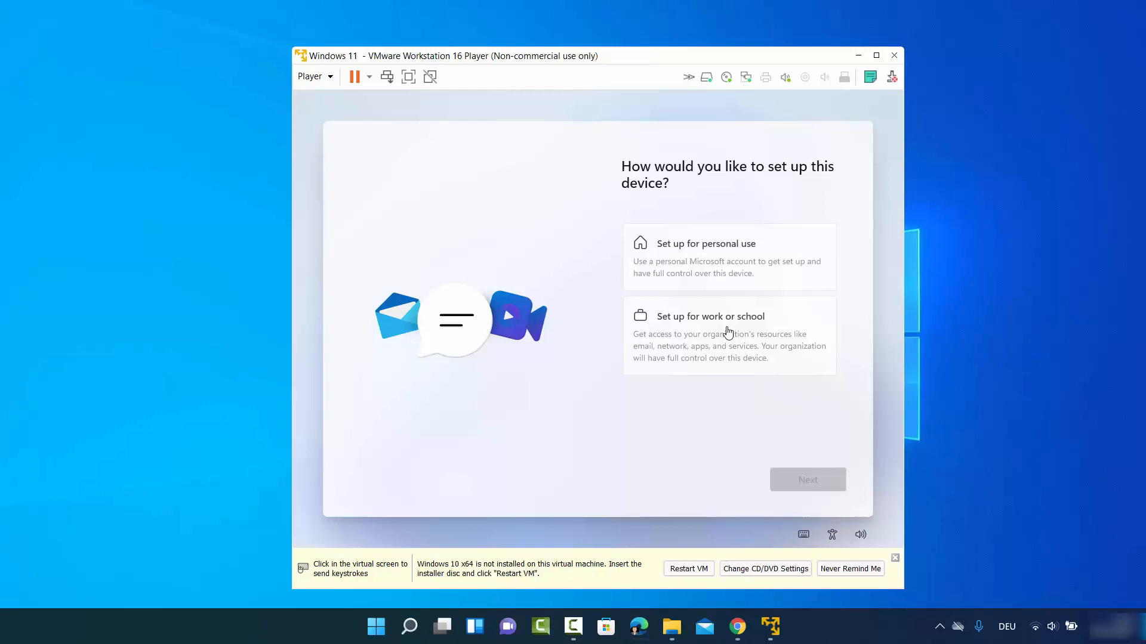
# - Choose to set the device up for personal use
pyautogui.click(708, 254)
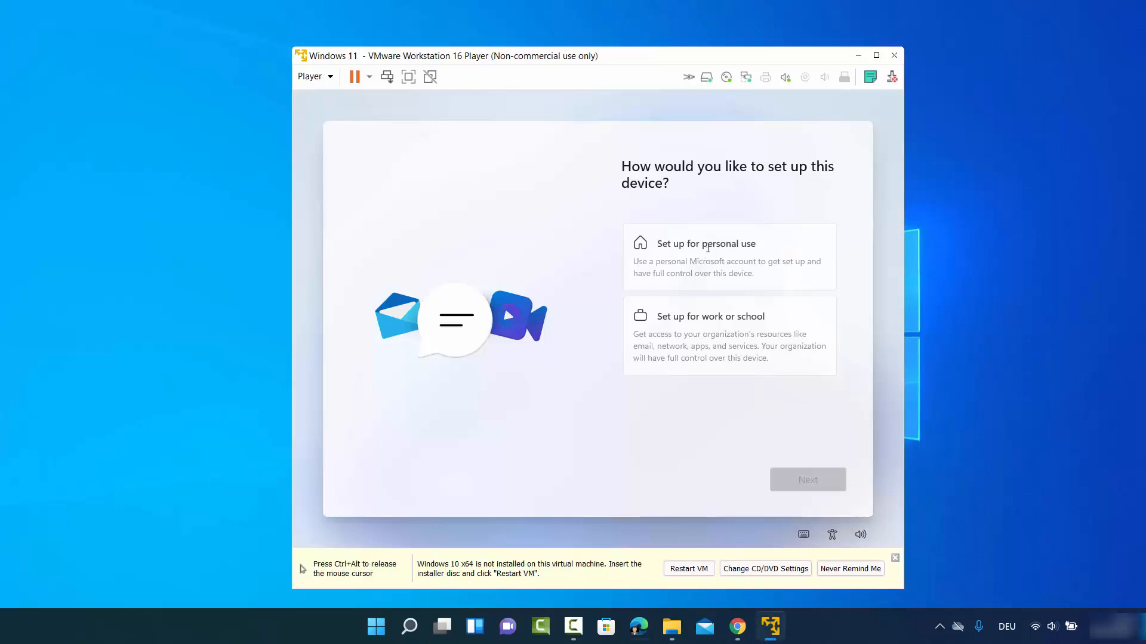
pyautogui.click(666, 246)
pyautogui.click(813, 480)
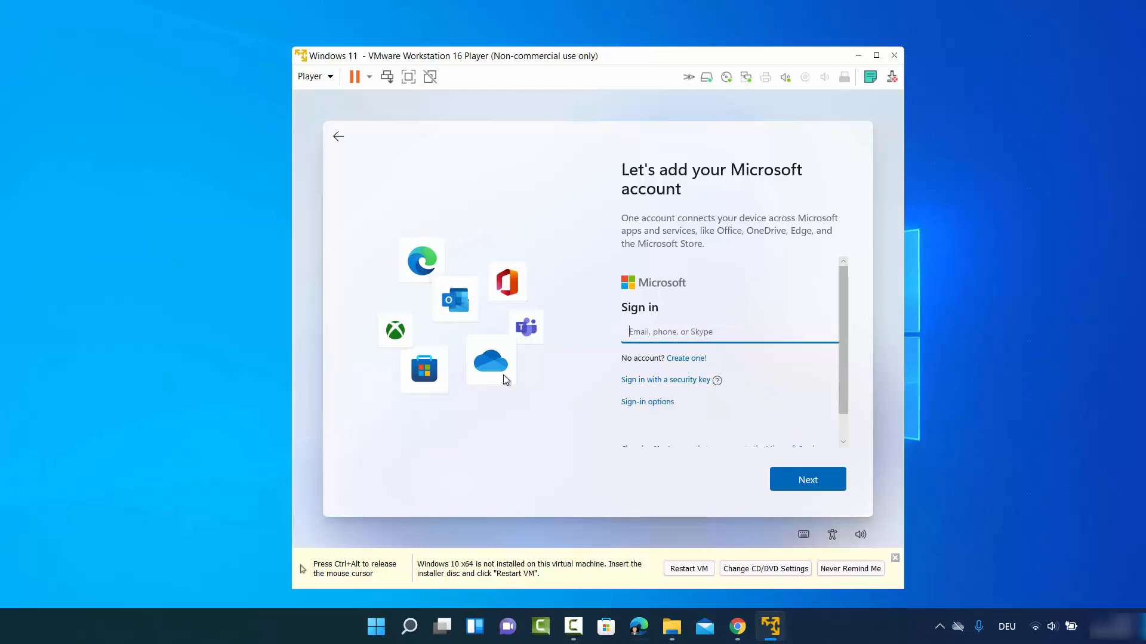
# - Switch the sign-in options to an offline account and skip the Microsoft account
pyautogui.scroll(-1, 668, 369)
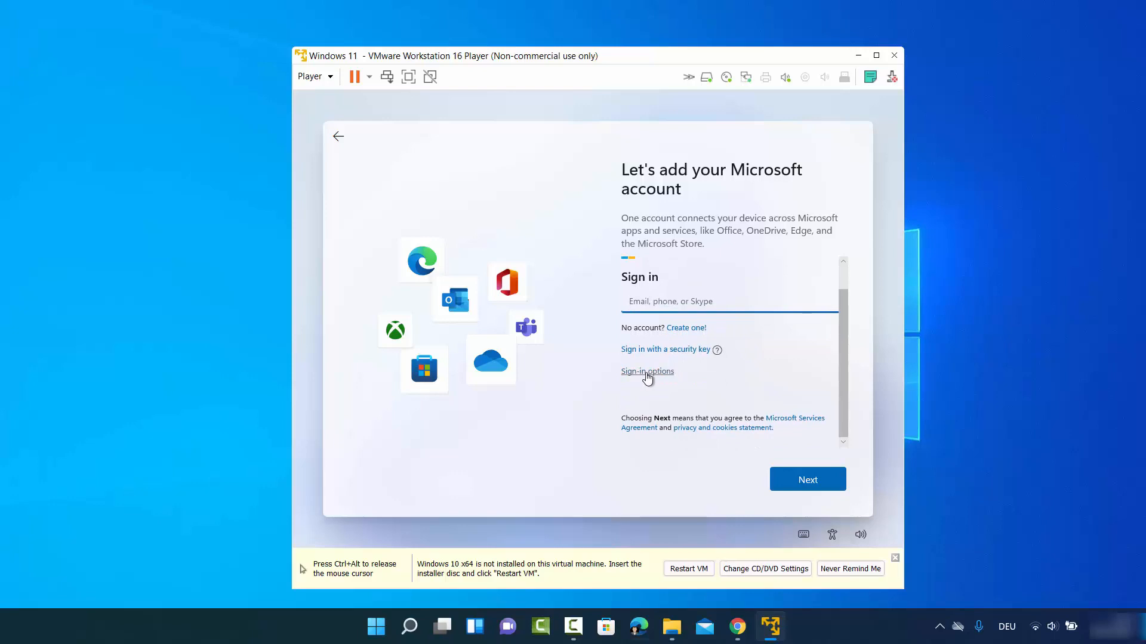
pyautogui.click(648, 375)
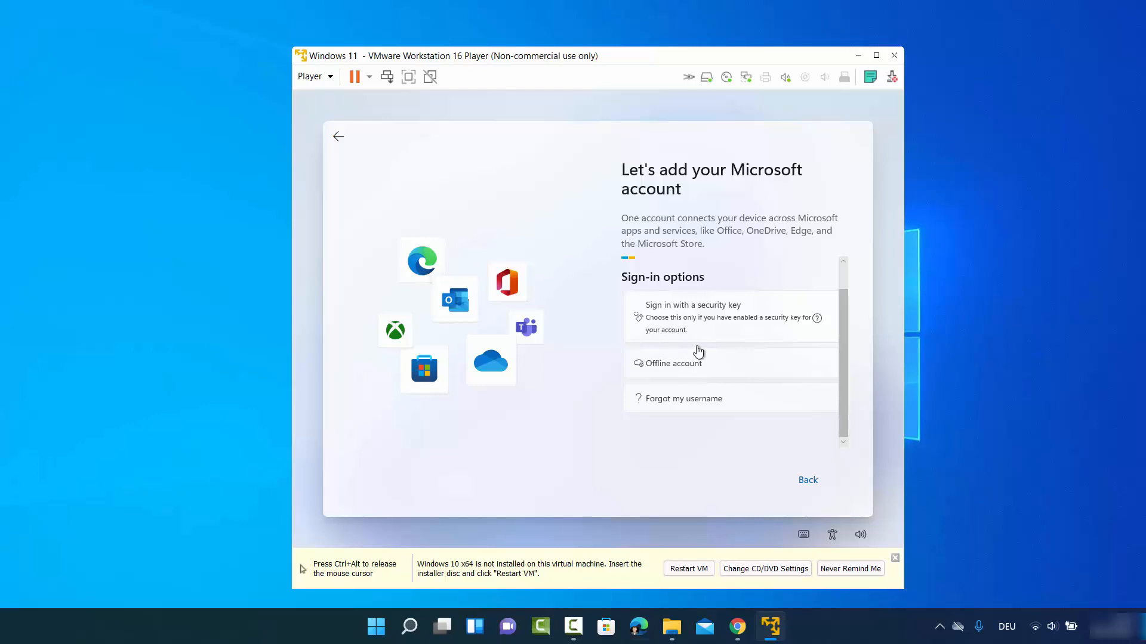
pyautogui.click(660, 368)
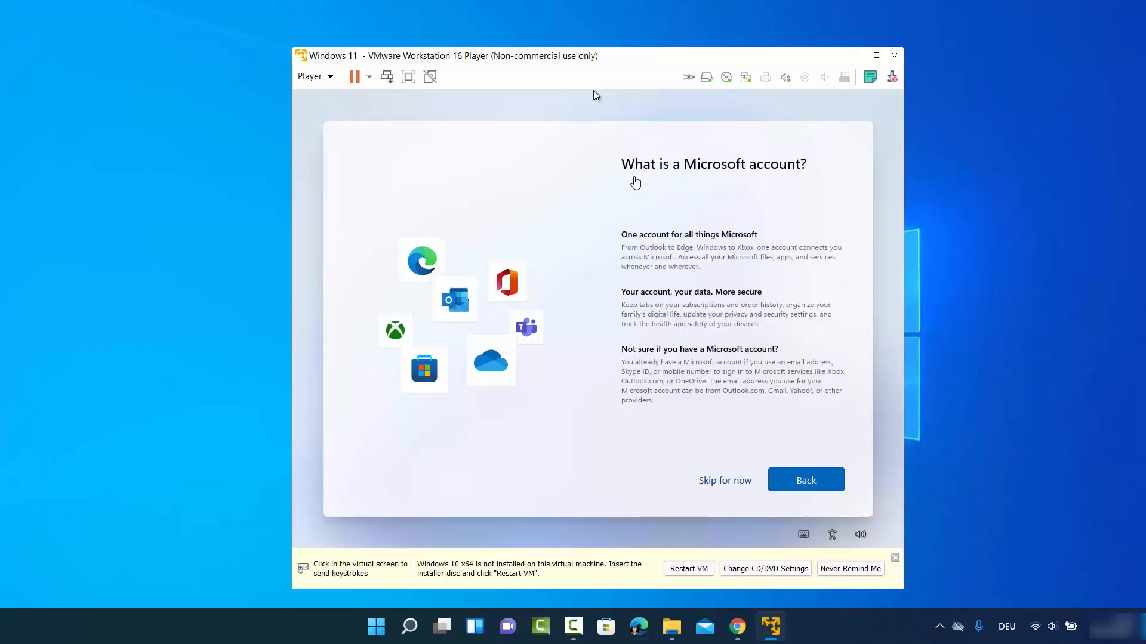
pyautogui.click(593, 91)
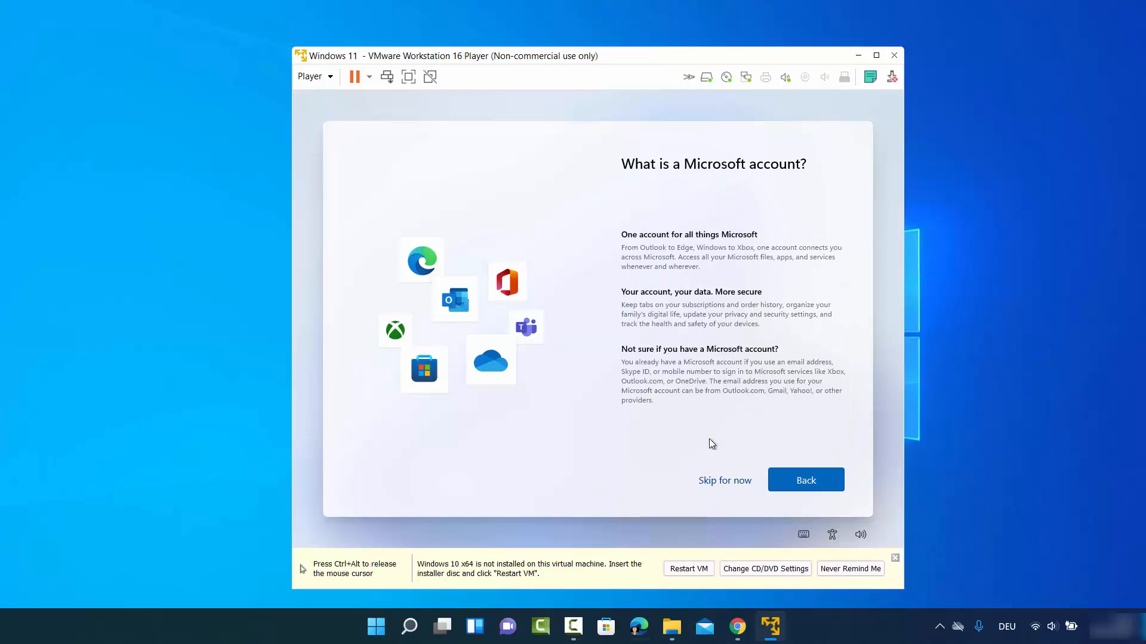
pyautogui.click(725, 481)
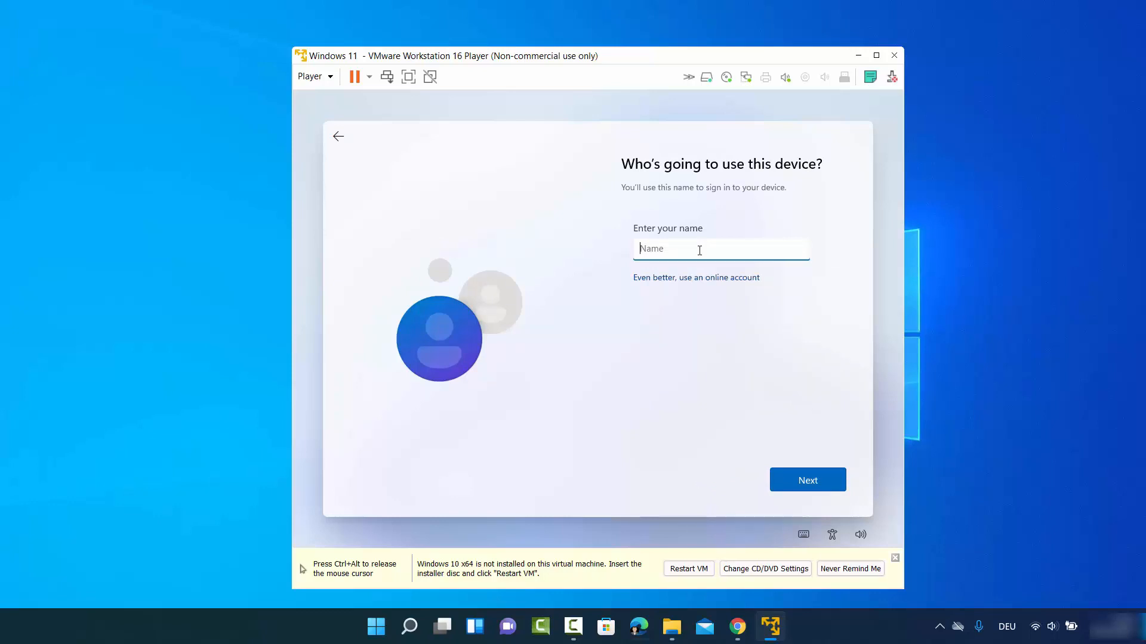
# - Enter the local account's user name, then type the account password and confirm it
pyautogui.write('yogesh')
pyautogui.click(810, 478)
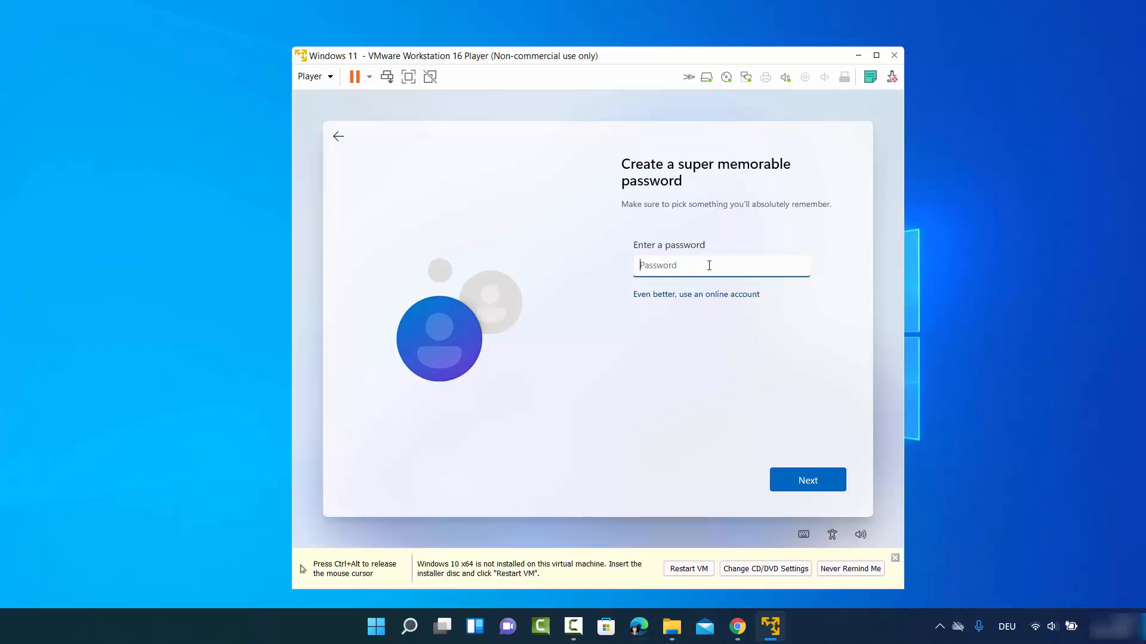
pyautogui.write('•••••••')
pyautogui.click(794, 478)
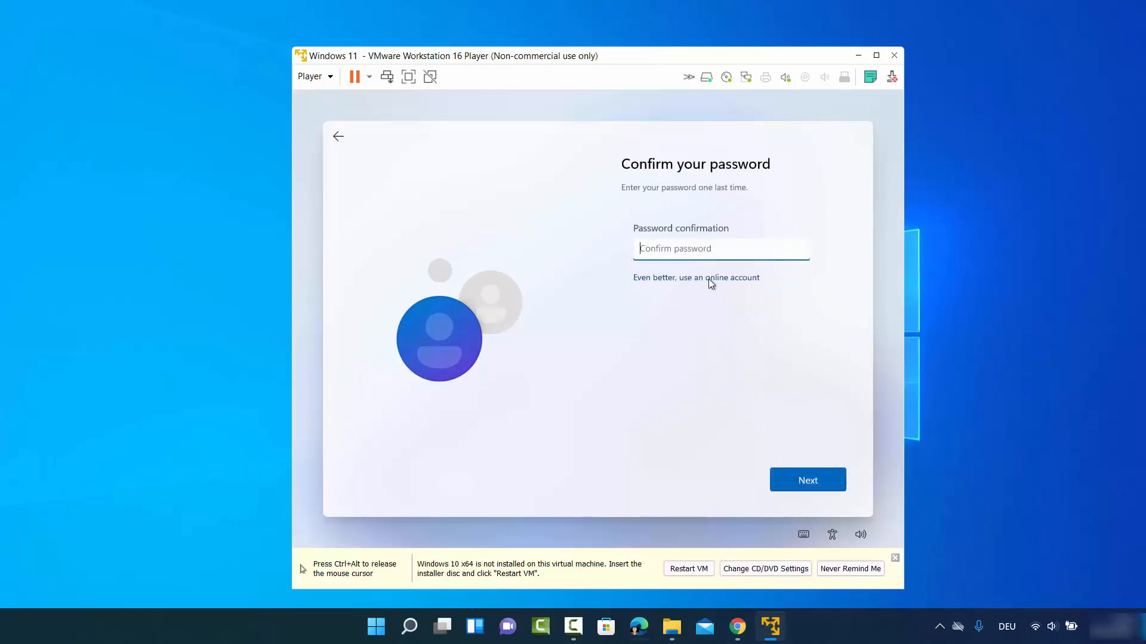
pyautogui.write('••••••')
pyautogui.click(801, 478)
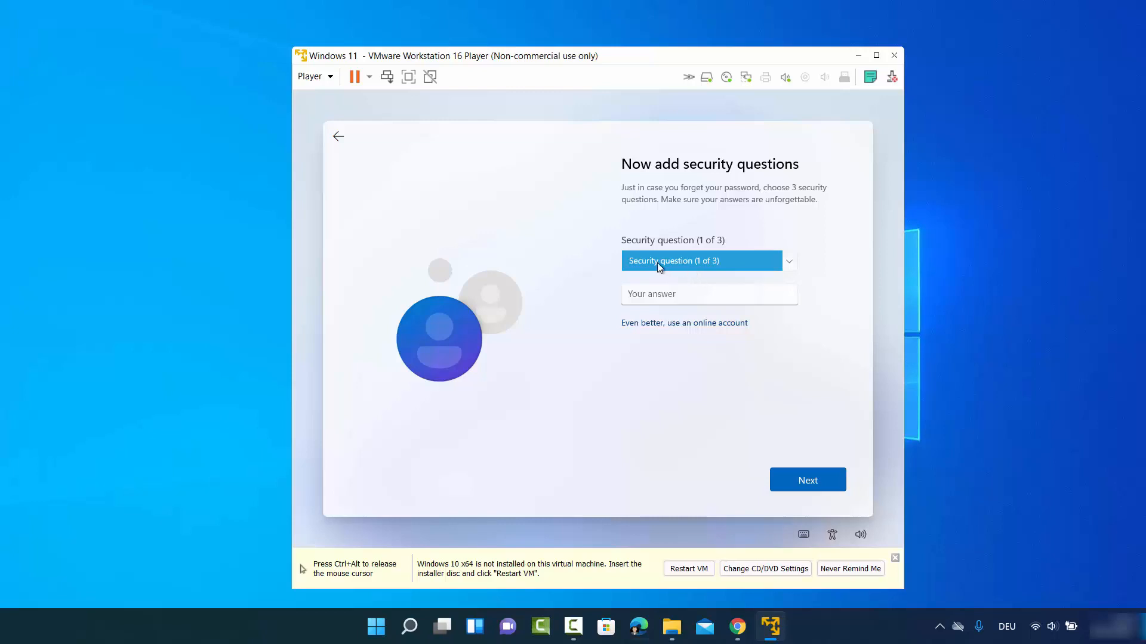
# - Choose the first pet's name security question and enter its answer
pyautogui.click(678, 264)
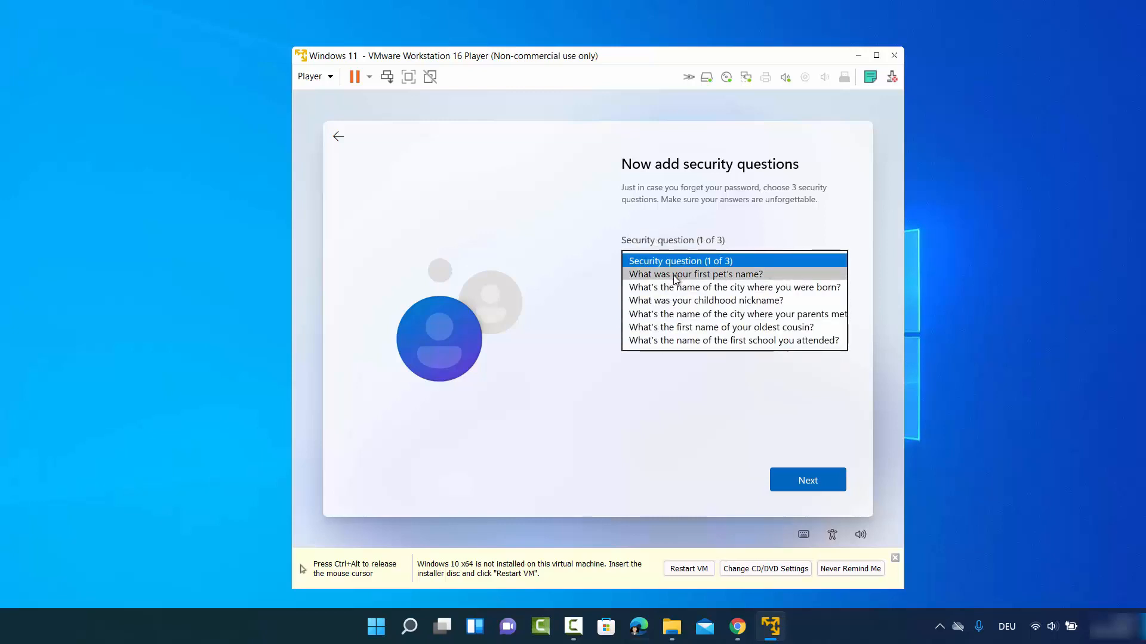
pyautogui.click(679, 272)
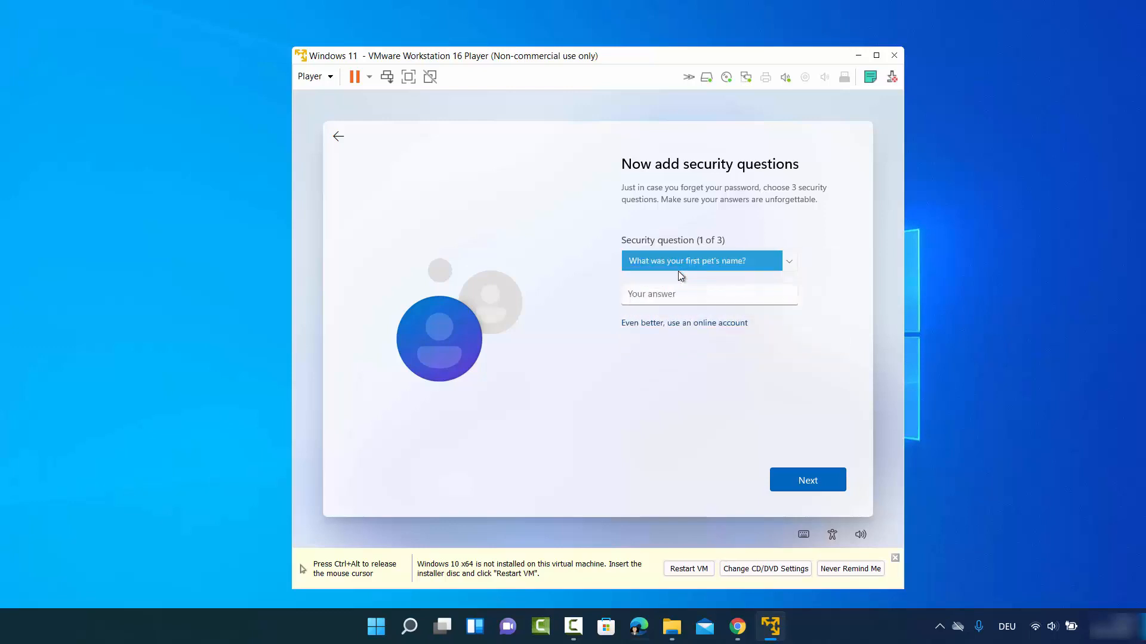
pyautogui.click(677, 291)
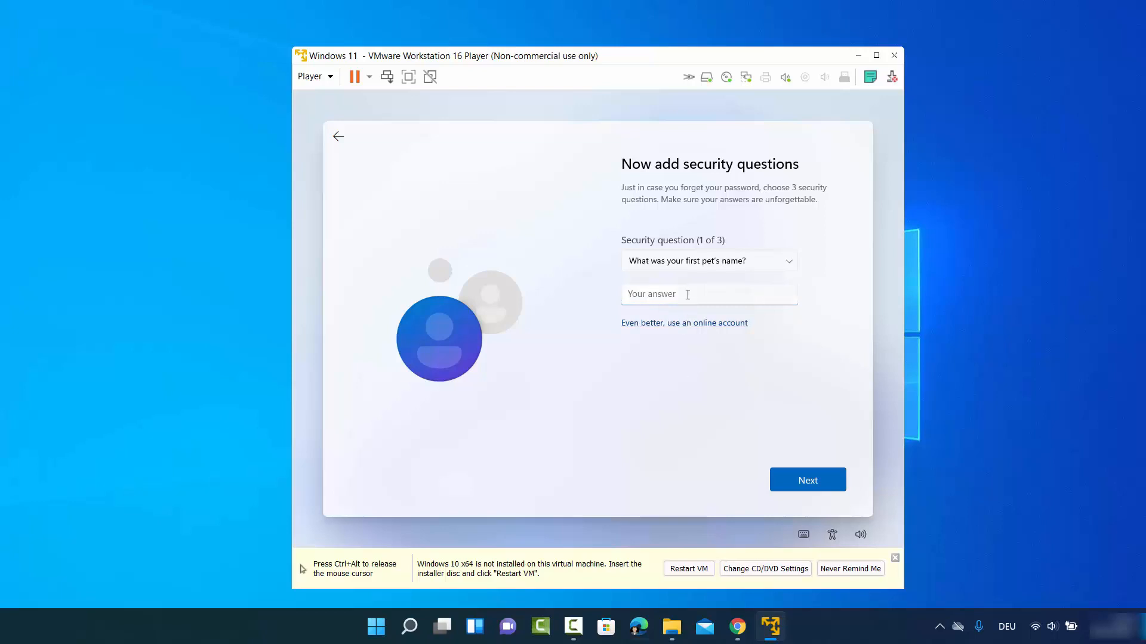
pyautogui.write('cd')
pyautogui.doubleClick(672, 299)
pyautogui.write('cb')
pyautogui.click(809, 479)
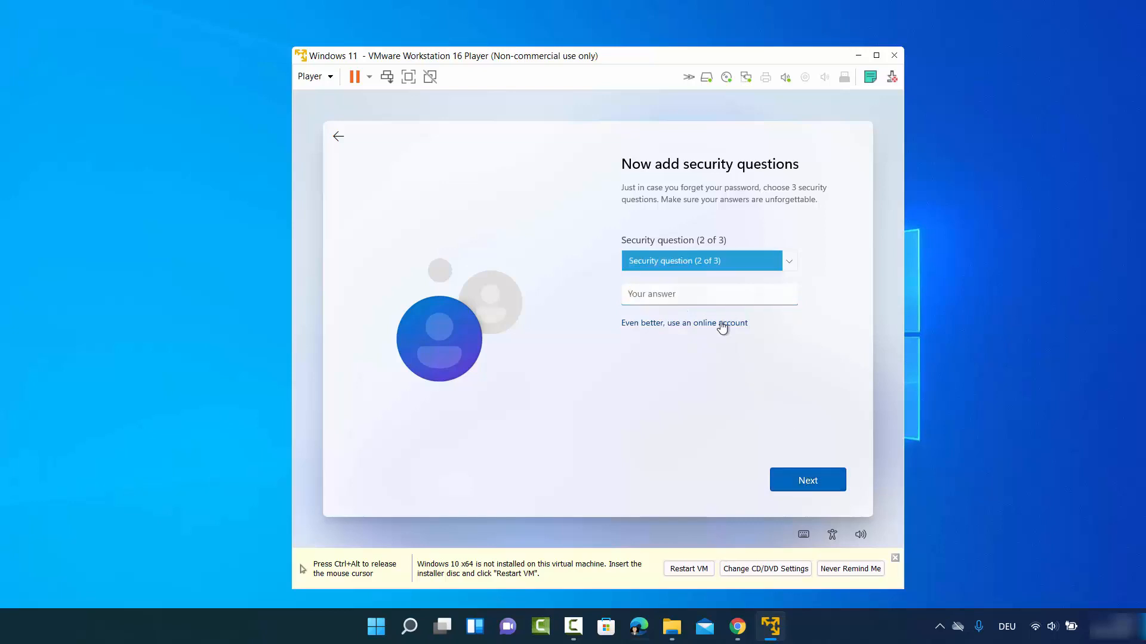
# - Choose the 'city where you were born' question as the second and answer it
pyautogui.click(705, 267)
pyautogui.click(704, 274)
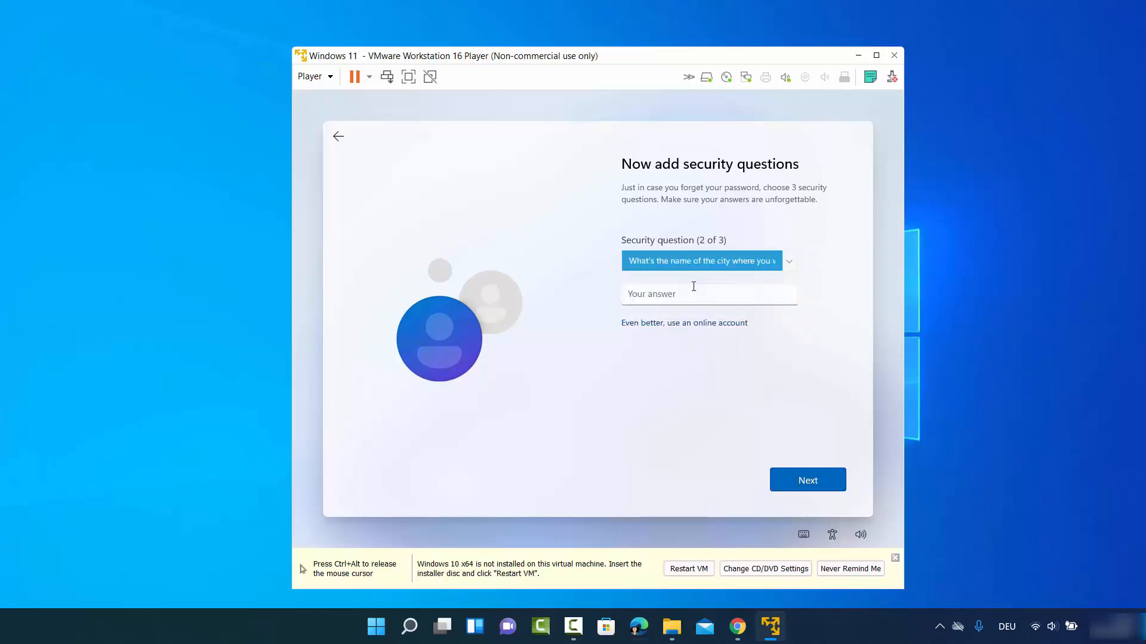
pyautogui.click(691, 293)
pyautogui.write('nb')
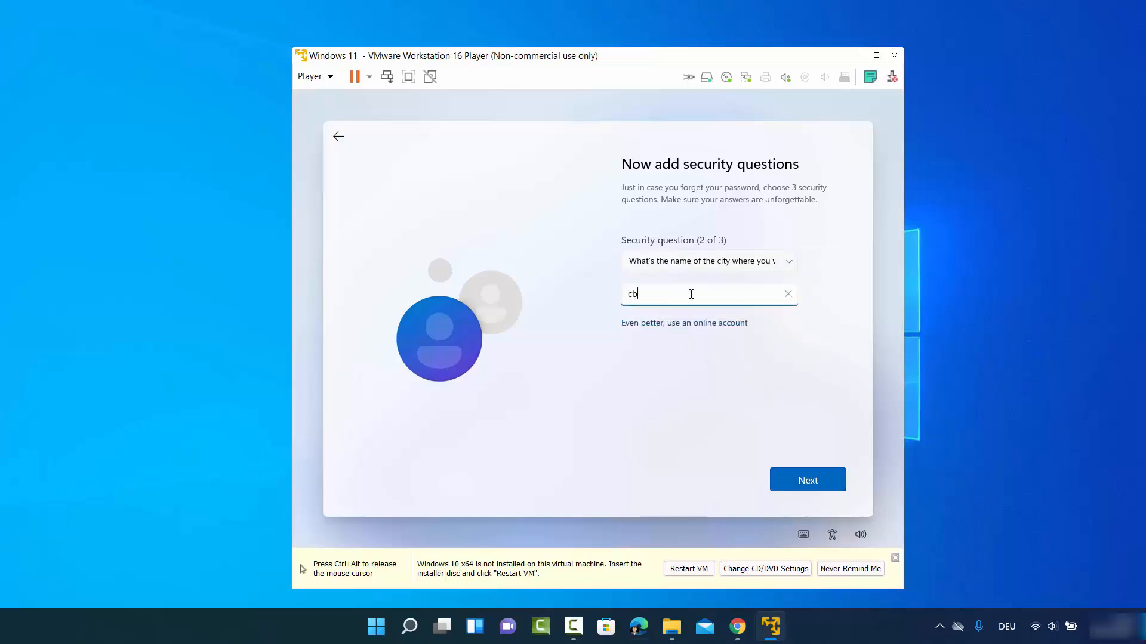
pyautogui.click(809, 479)
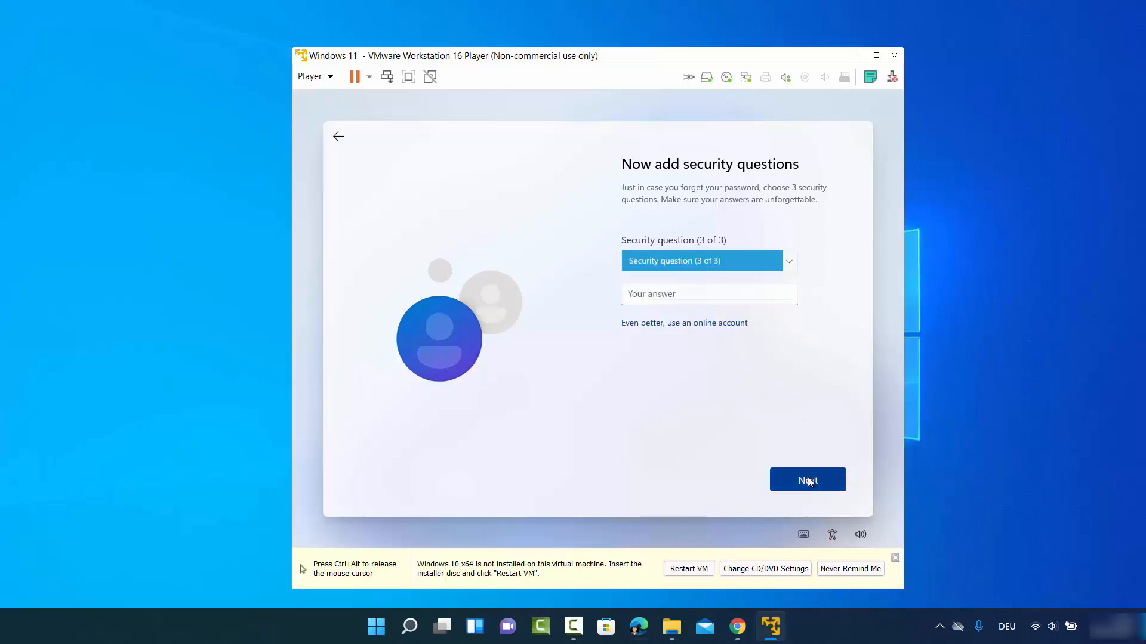
# - Choose the 'city where your parents met' question as the third and answer it
pyautogui.click(699, 263)
pyautogui.click(695, 288)
pyautogui.click(690, 298)
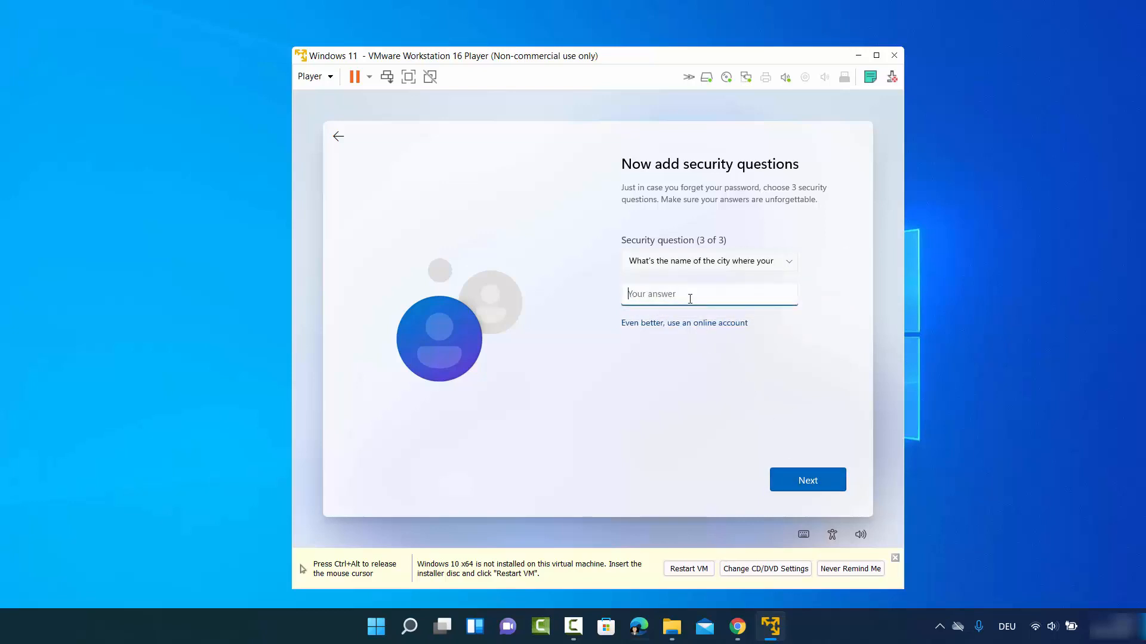
pyautogui.write('cb')
pyautogui.click(796, 478)
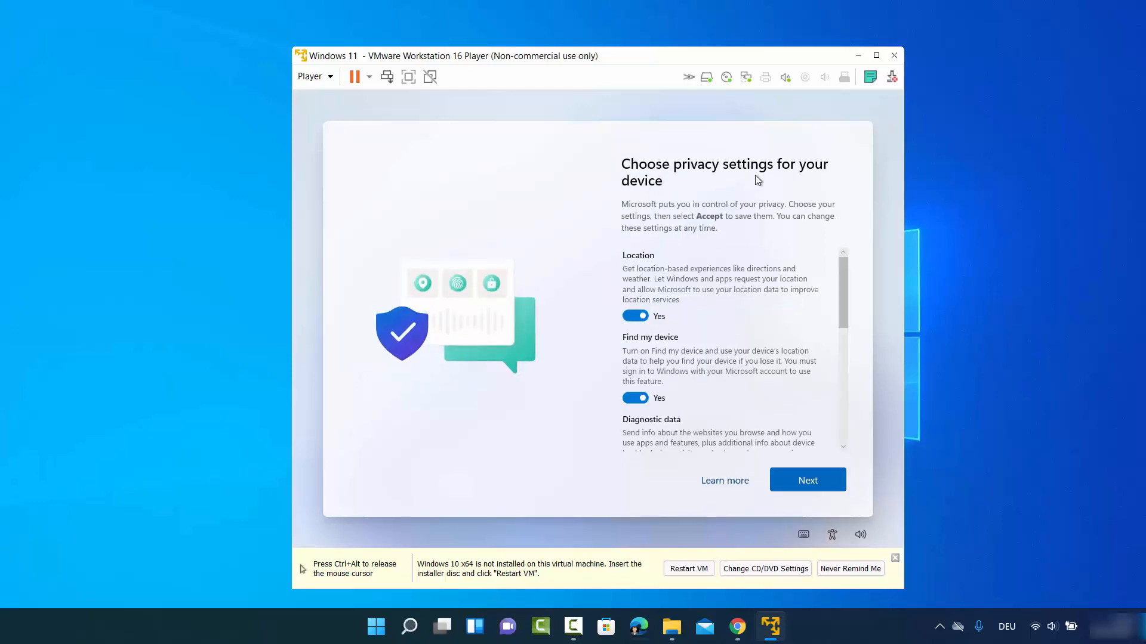
# - Turn off Location and Find my device, and limit Diagnostic data to Required only
pyautogui.scroll(-2, 660, 251)
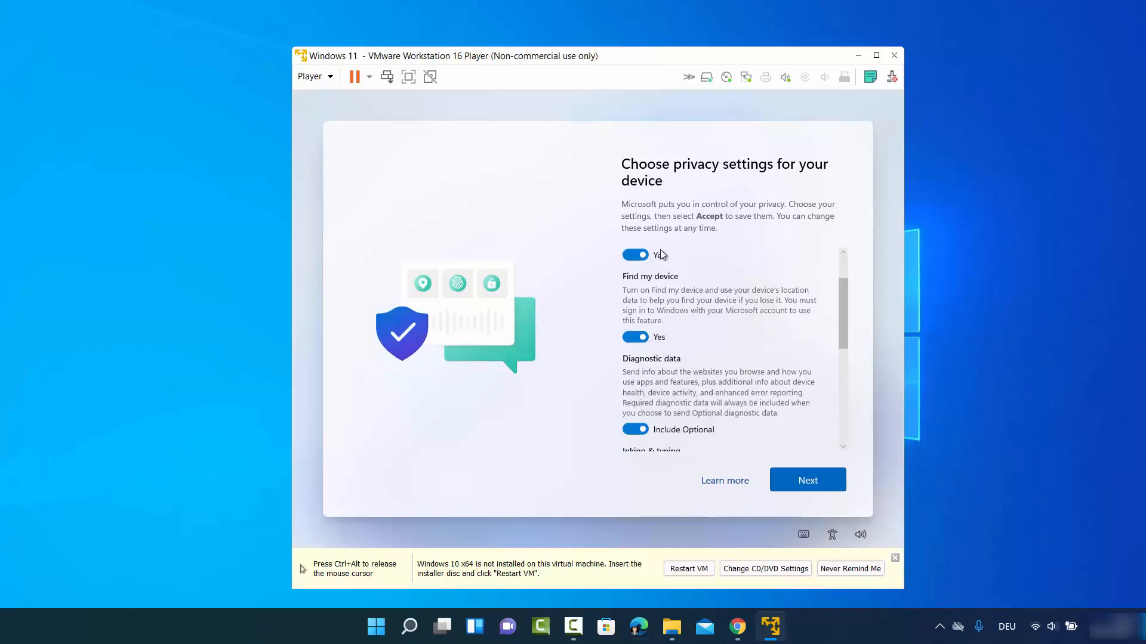
pyautogui.scroll(2, 660, 255)
pyautogui.click(632, 316)
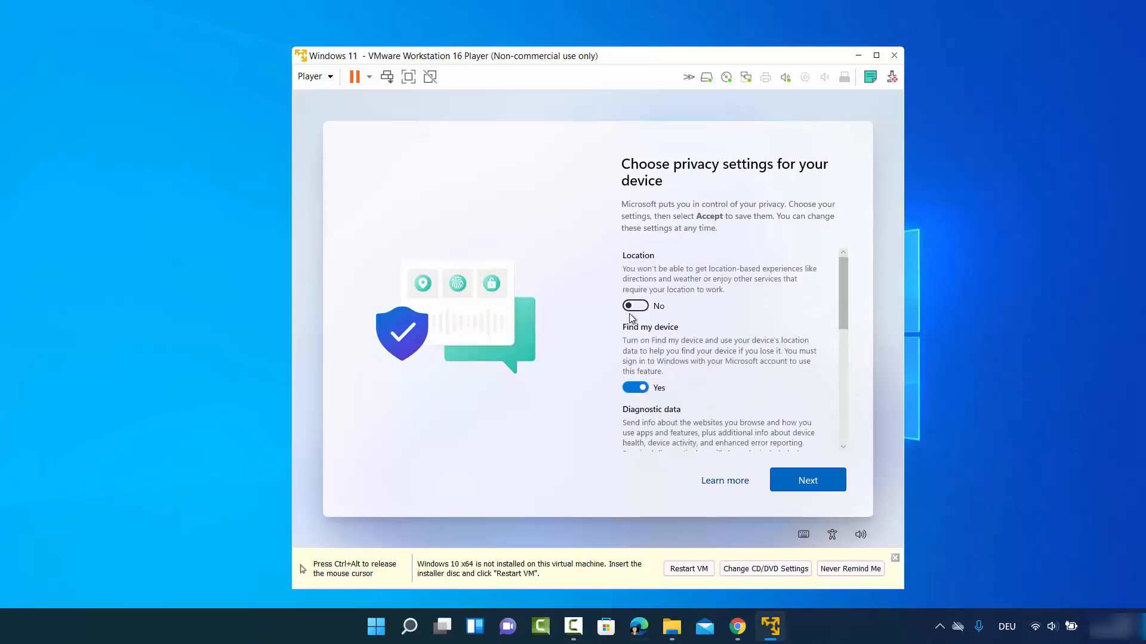
pyautogui.click(638, 389)
pyautogui.scroll(-2, 671, 343)
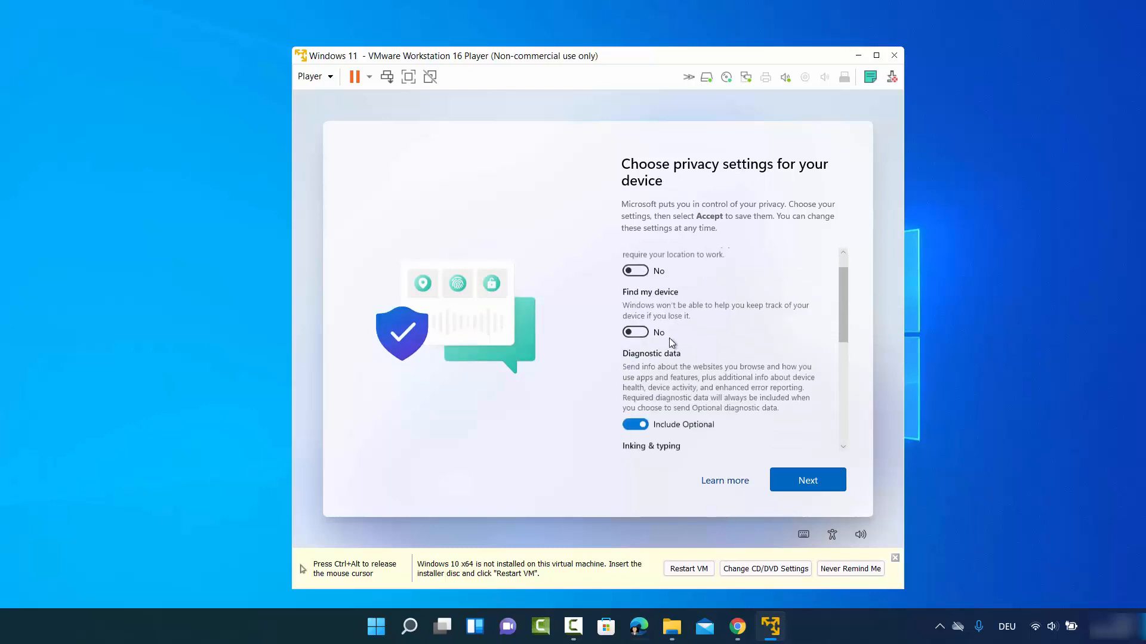
pyautogui.click(634, 397)
# - Turn off Inking & typing, Tailored experiences and Advertising ID, then accept the privacy settings
pyautogui.scroll(-2, 652, 326)
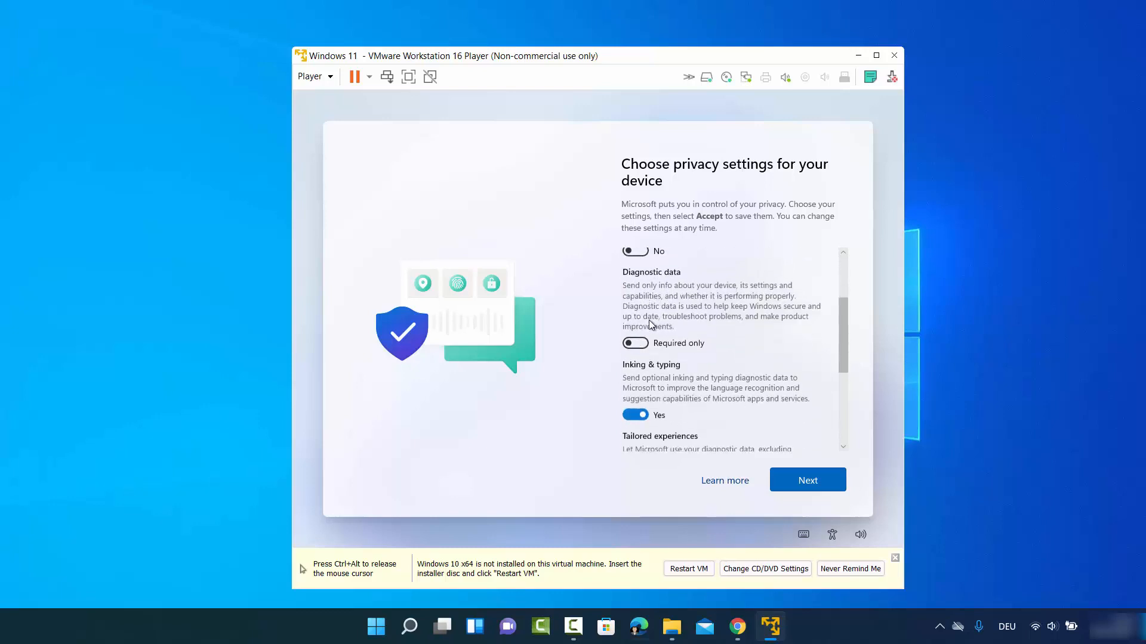
pyautogui.click(634, 410)
pyautogui.scroll(-2, 671, 363)
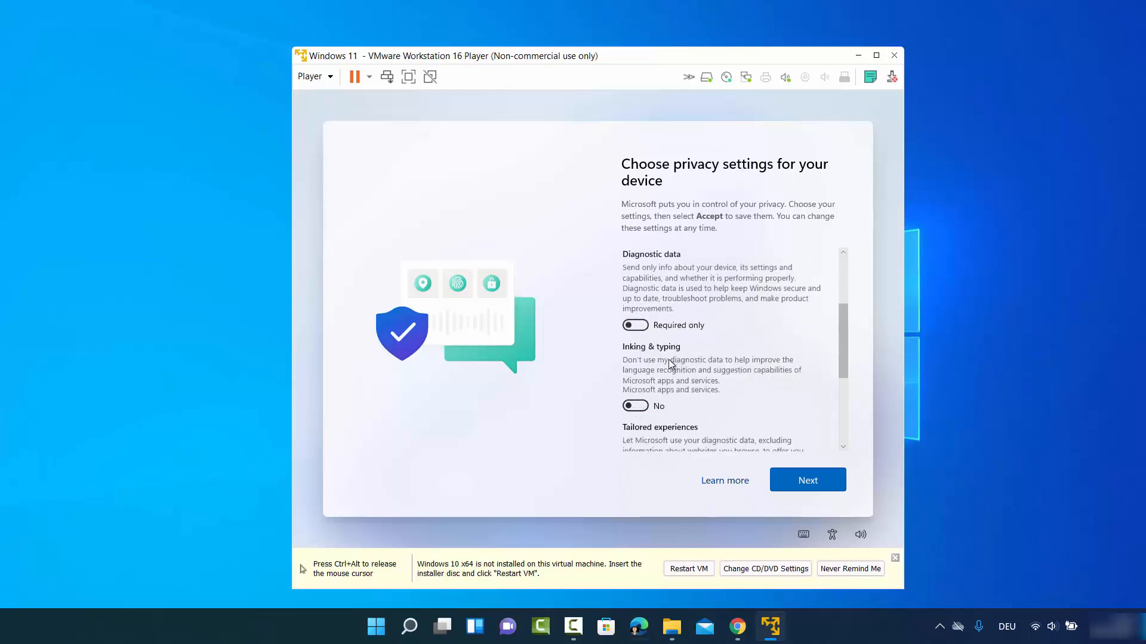
pyautogui.scroll(-2, 671, 362)
pyautogui.click(634, 399)
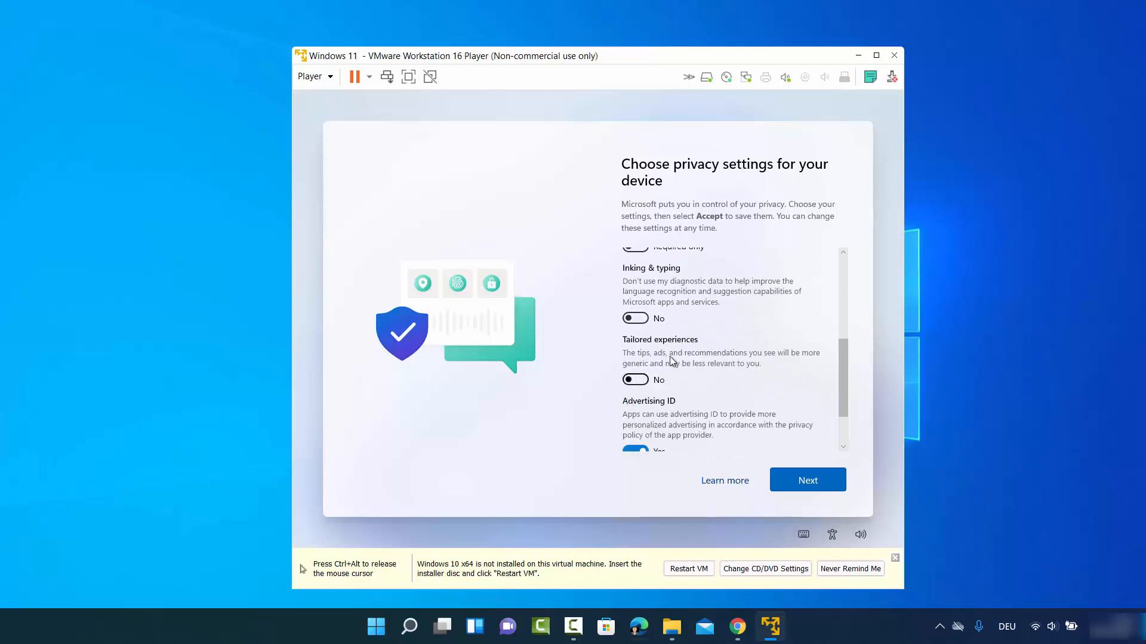
pyautogui.scroll(-2, 670, 361)
pyautogui.click(634, 391)
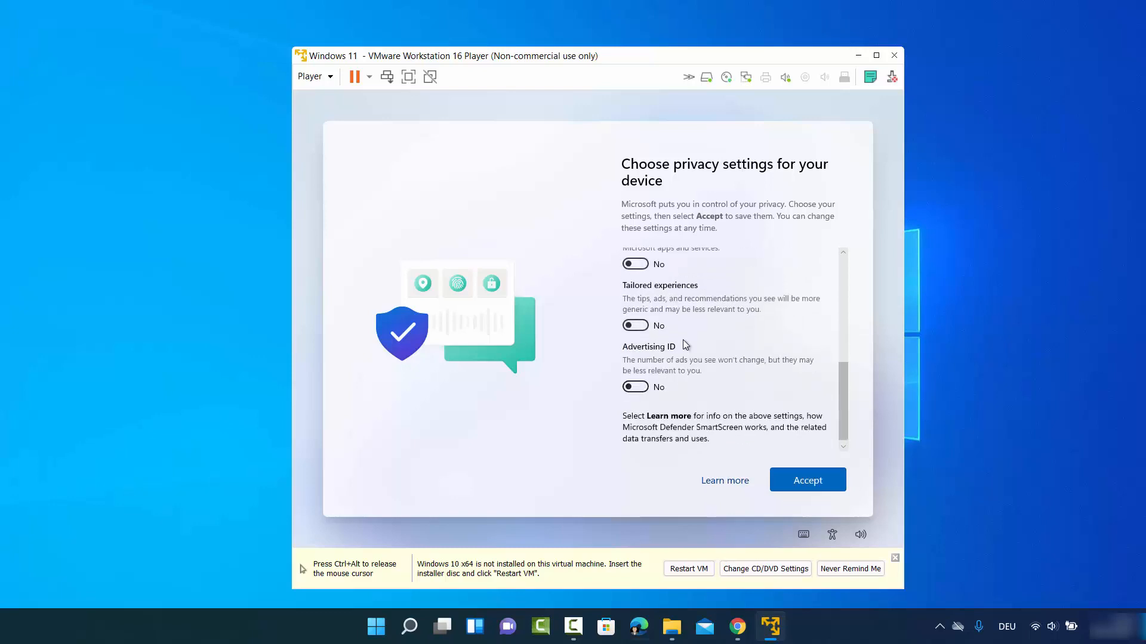
pyautogui.scroll(3, 682, 339)
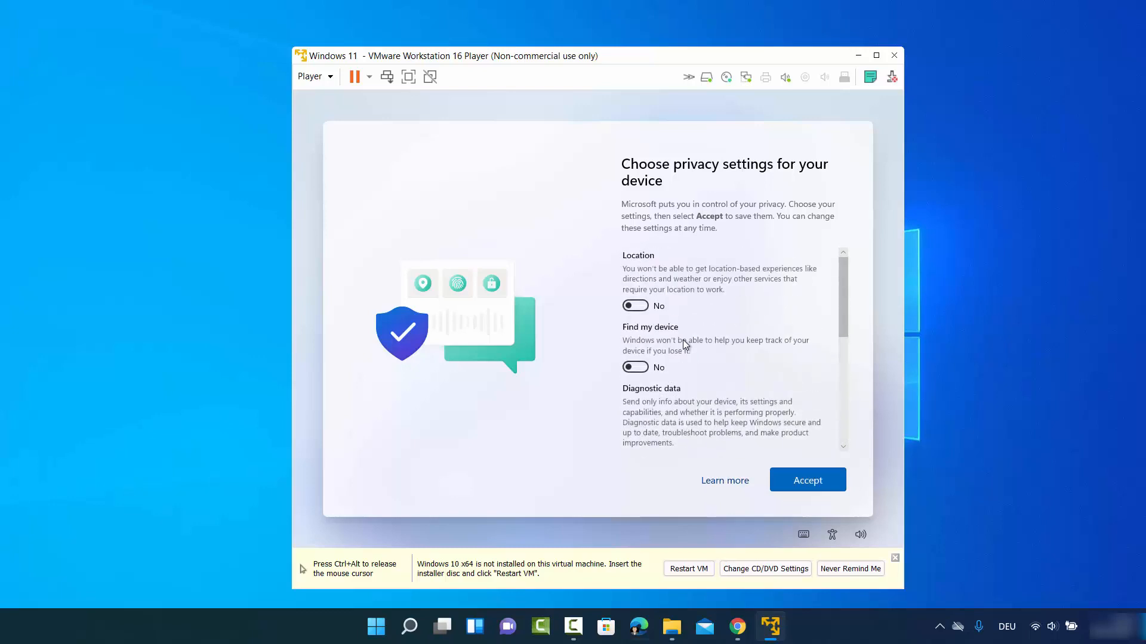
pyautogui.scroll(-4, 683, 339)
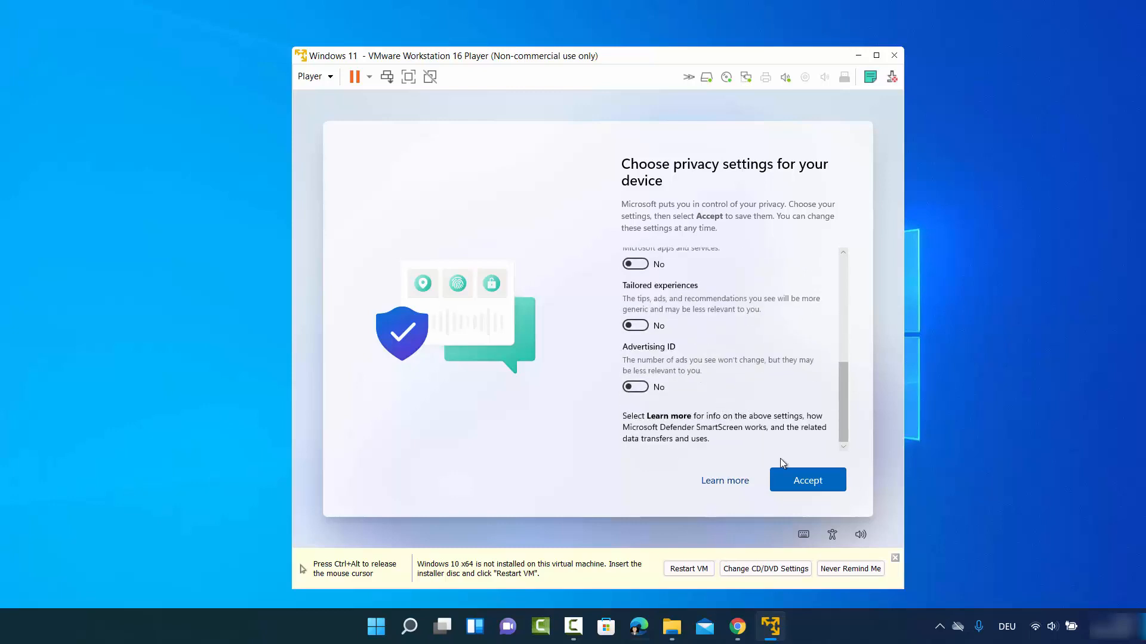
pyautogui.click(793, 482)
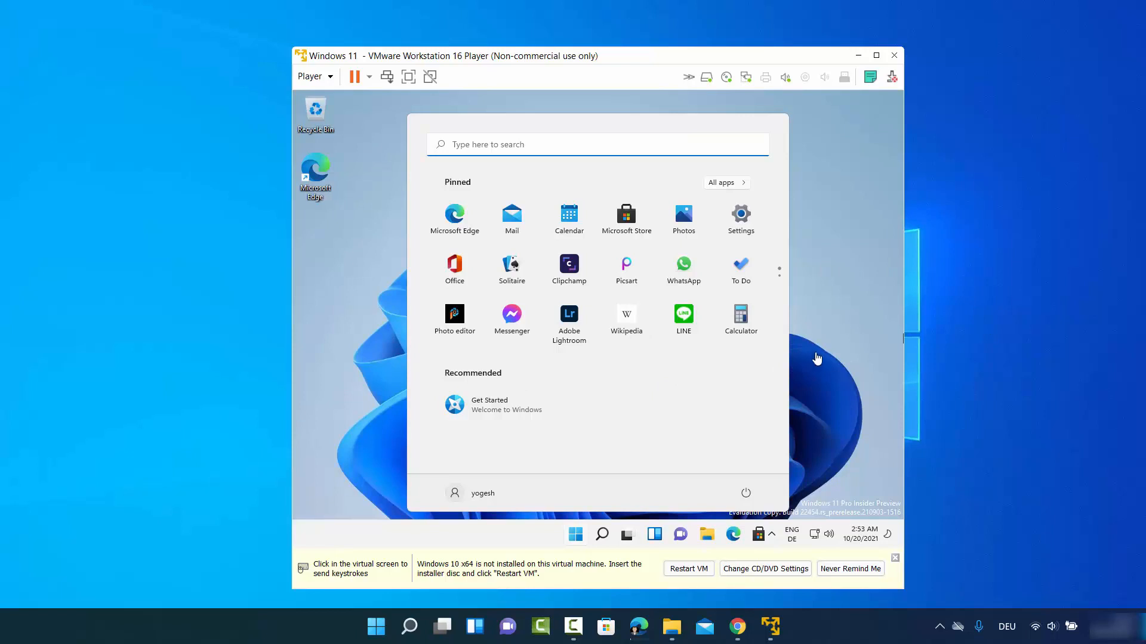
# - Close the guest Start menu, release the mouse with Ctrl+Alt, and maximize the VM window
pyautogui.click(822, 340)
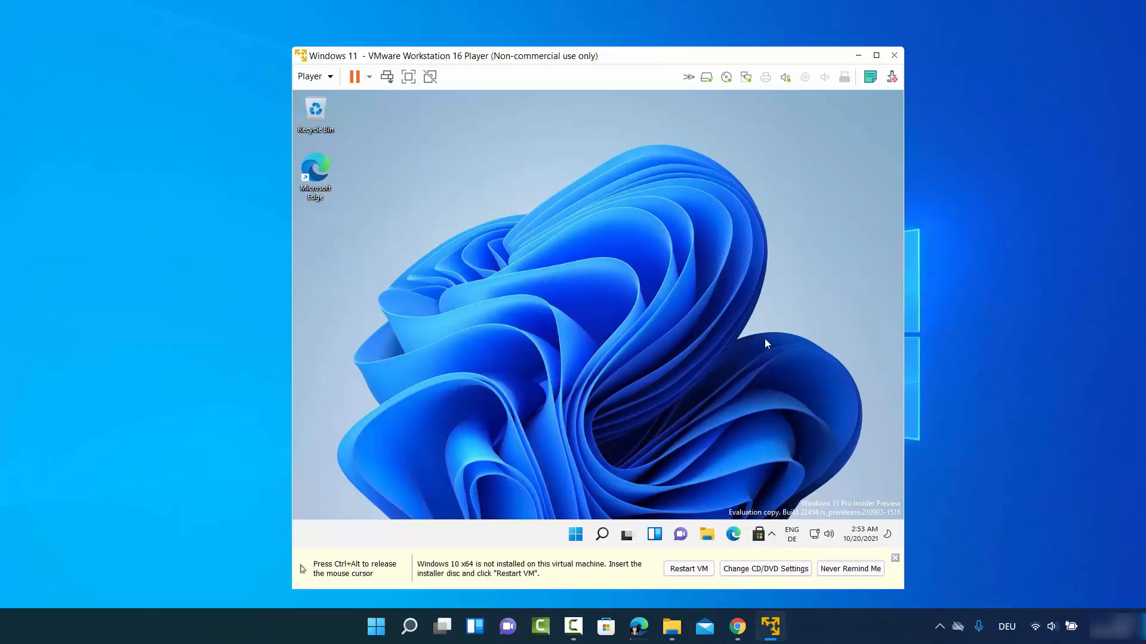
pyautogui.hotkey('ctrl', 'alt')
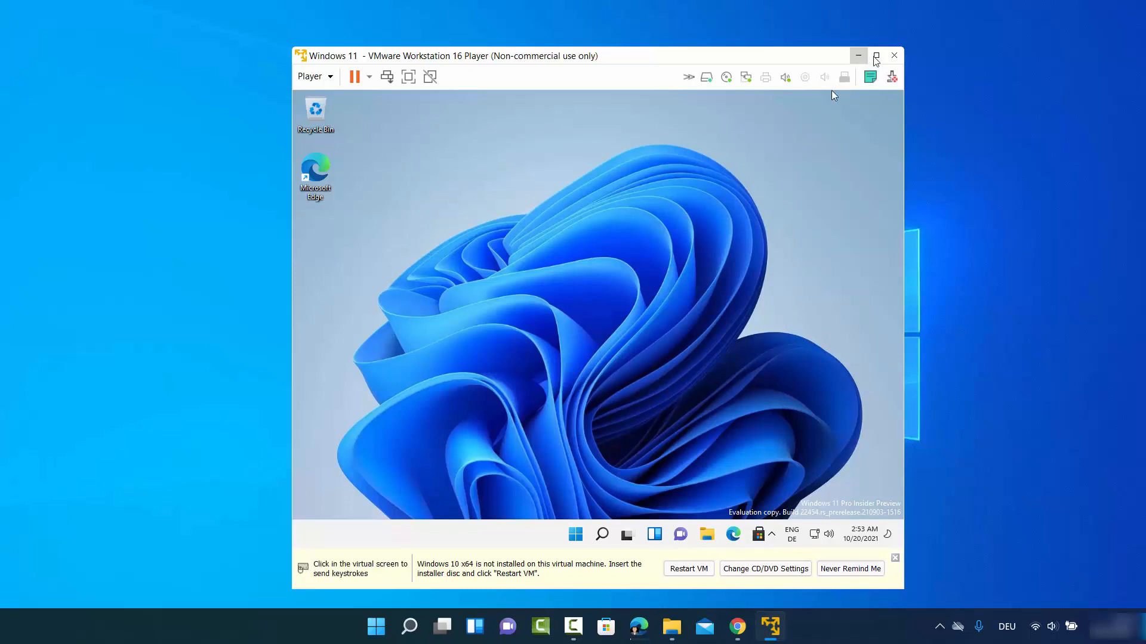
pyautogui.moveTo(876, 60)
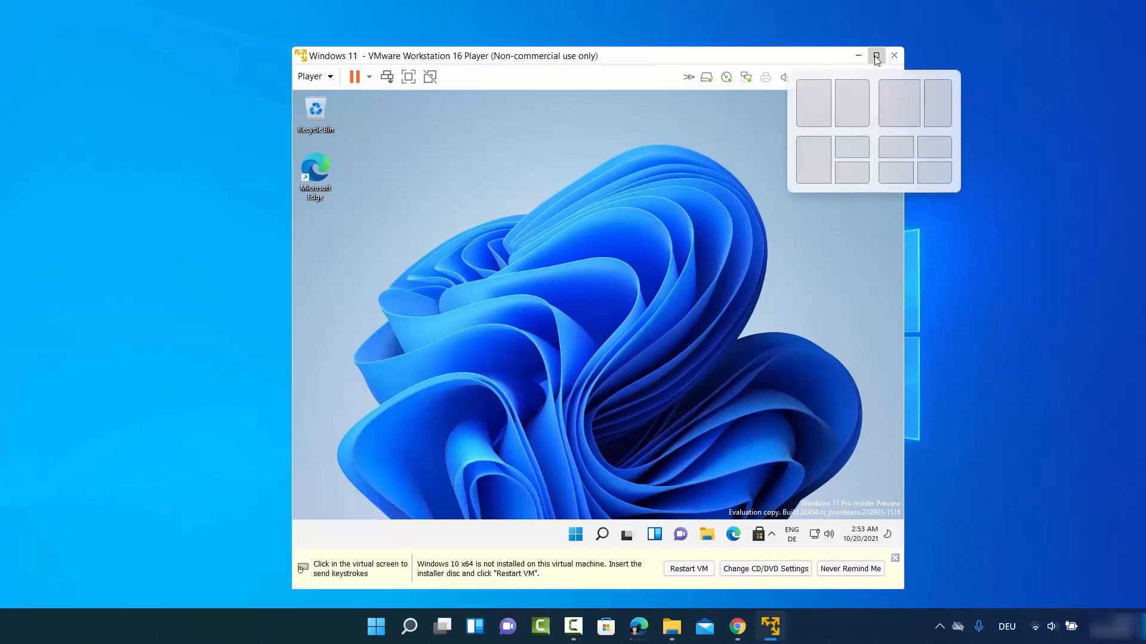
pyautogui.click(876, 61)
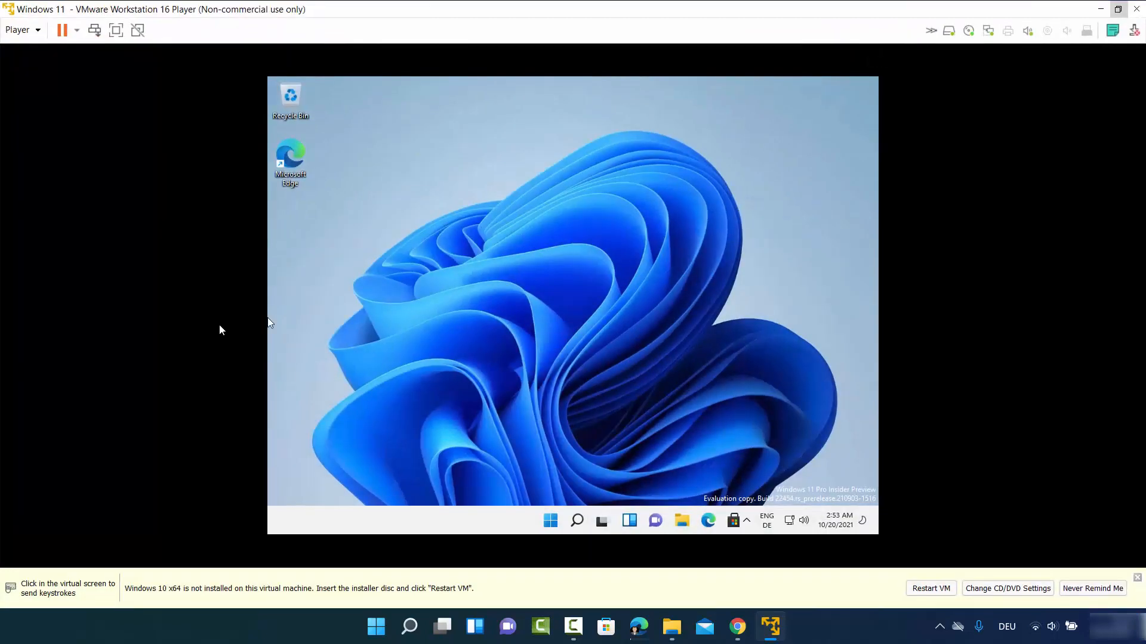
pyautogui.click(494, 229)
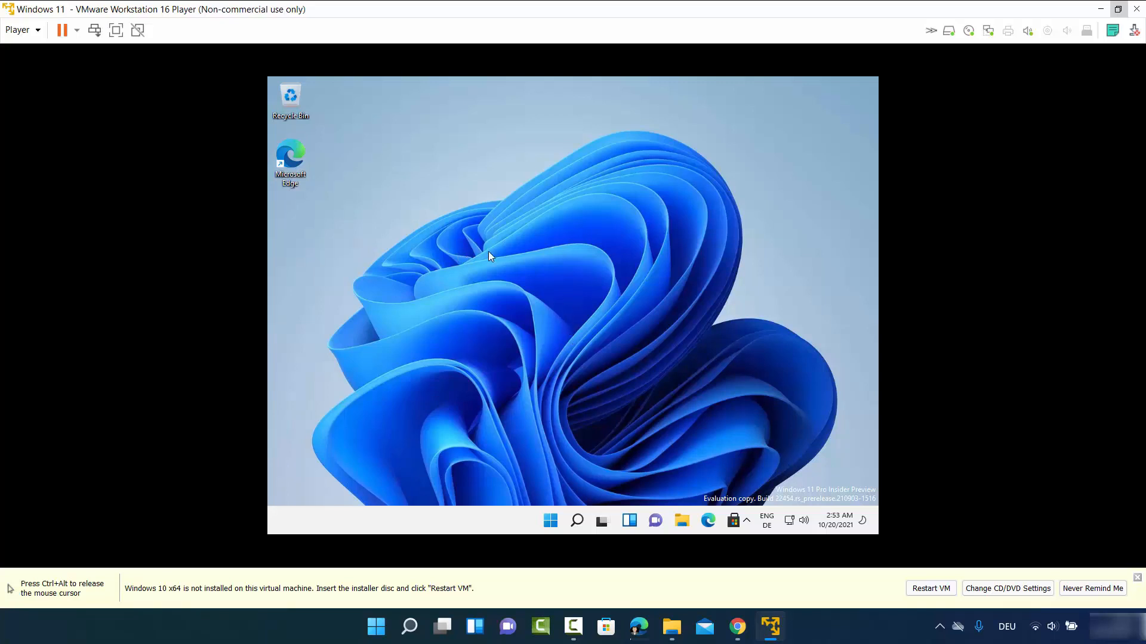
# - Choose Install VMware Tools from the Player's Manage menu to mount the Tools disc
pyautogui.click(38, 32)
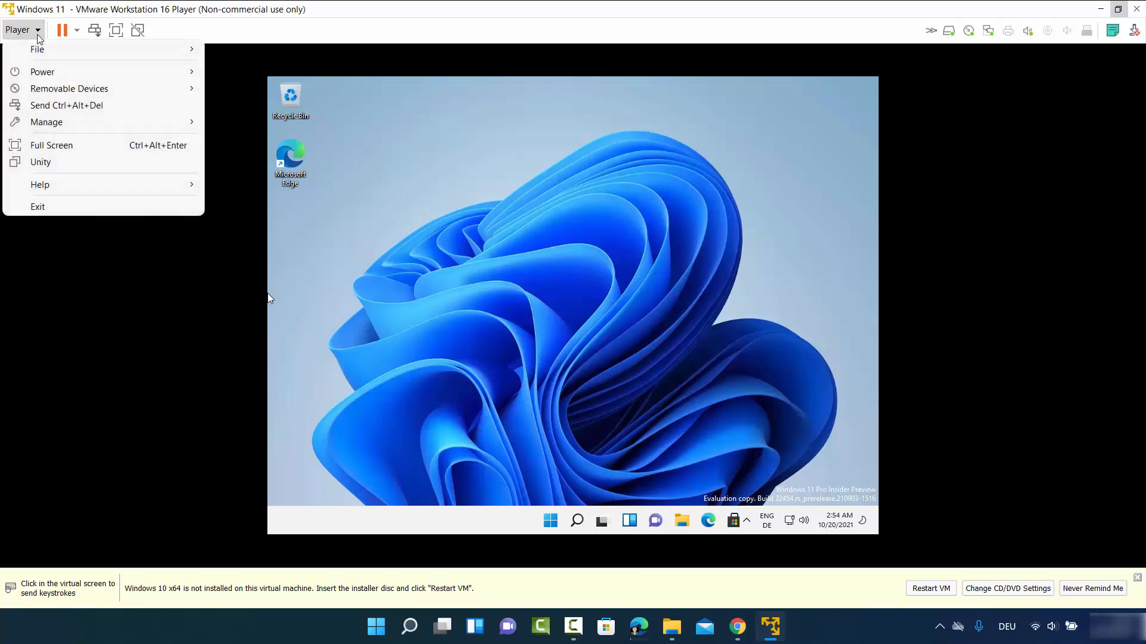
pyautogui.moveTo(75, 126)
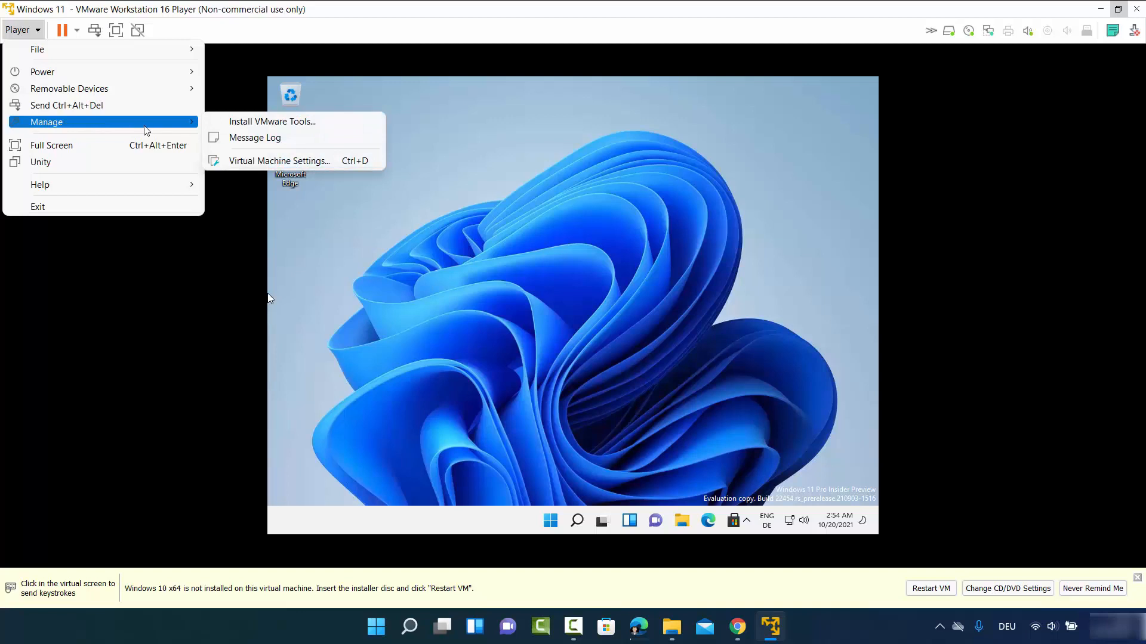
pyautogui.click(254, 123)
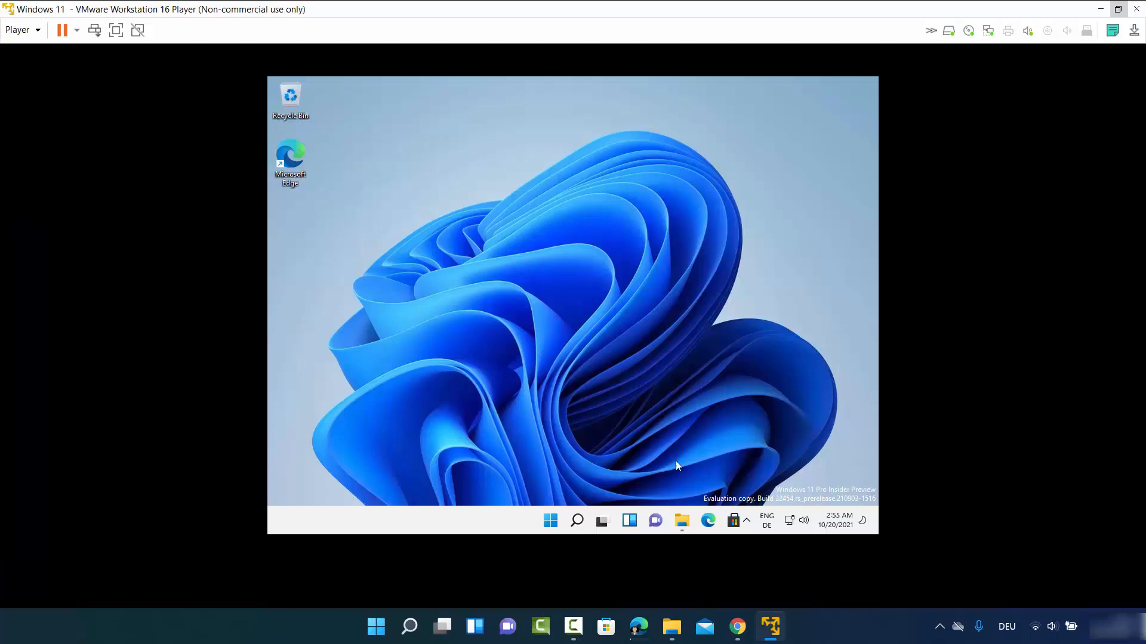
# - Run setup64 from DVD Drive (D:) in File Explorer and approve the UAC prompt
pyautogui.click(682, 520)
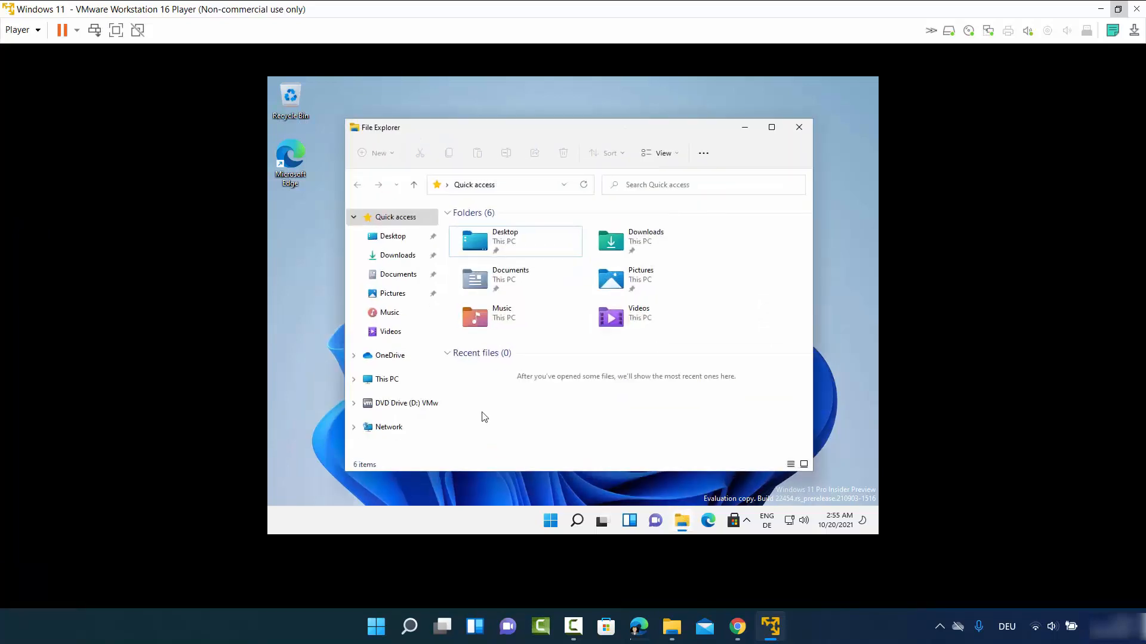
pyautogui.click(387, 382)
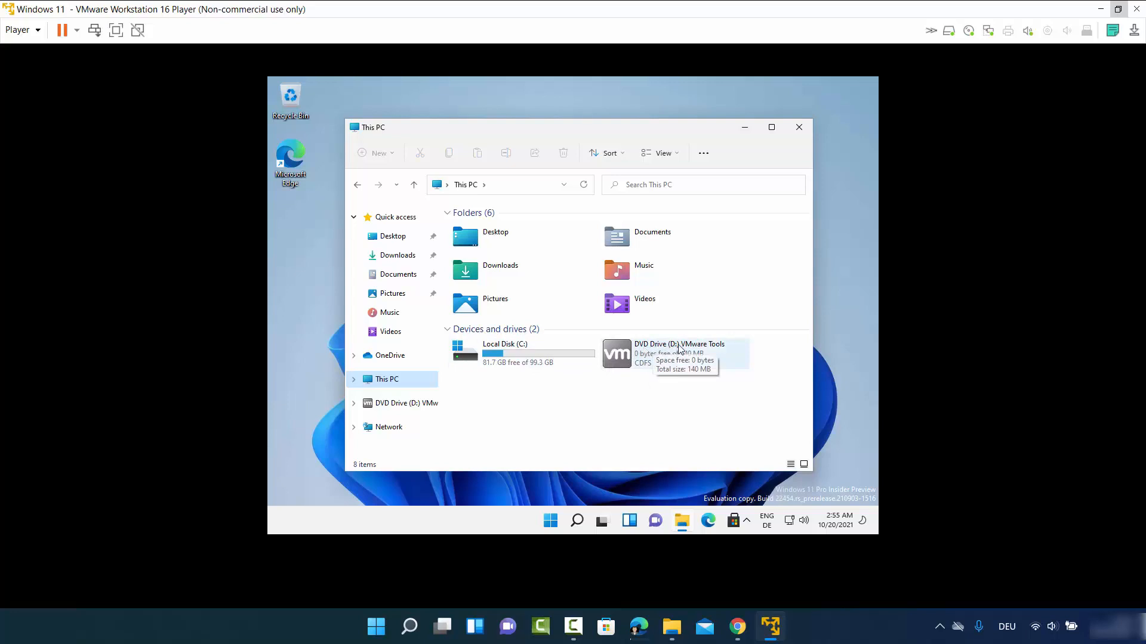
pyautogui.doubleClick(650, 357)
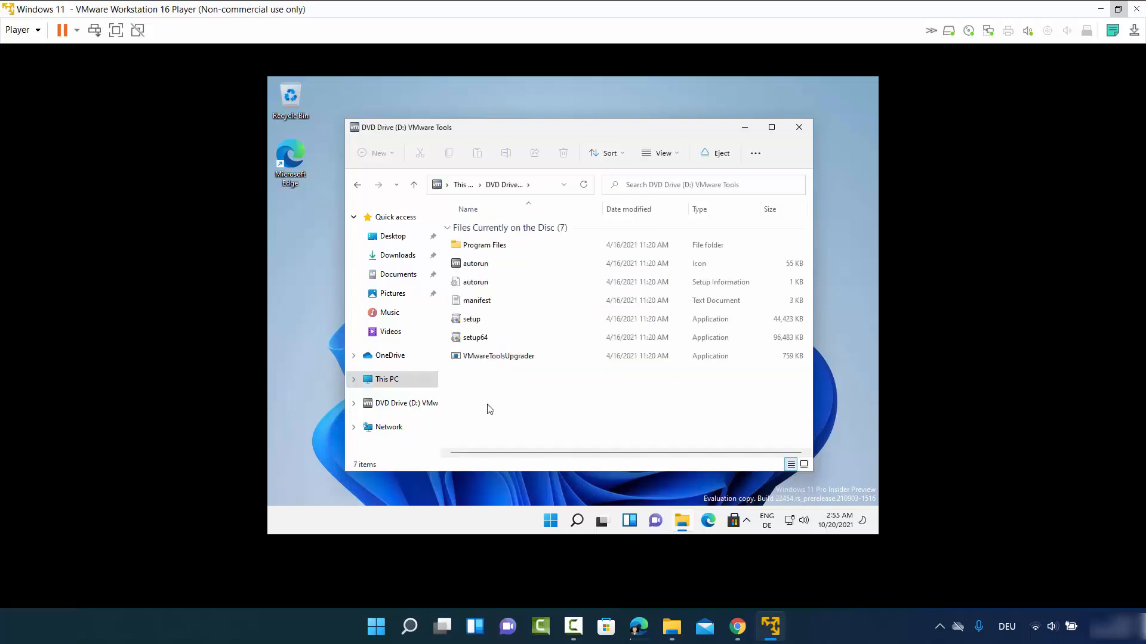
pyautogui.click(477, 342)
pyautogui.doubleClick(476, 340)
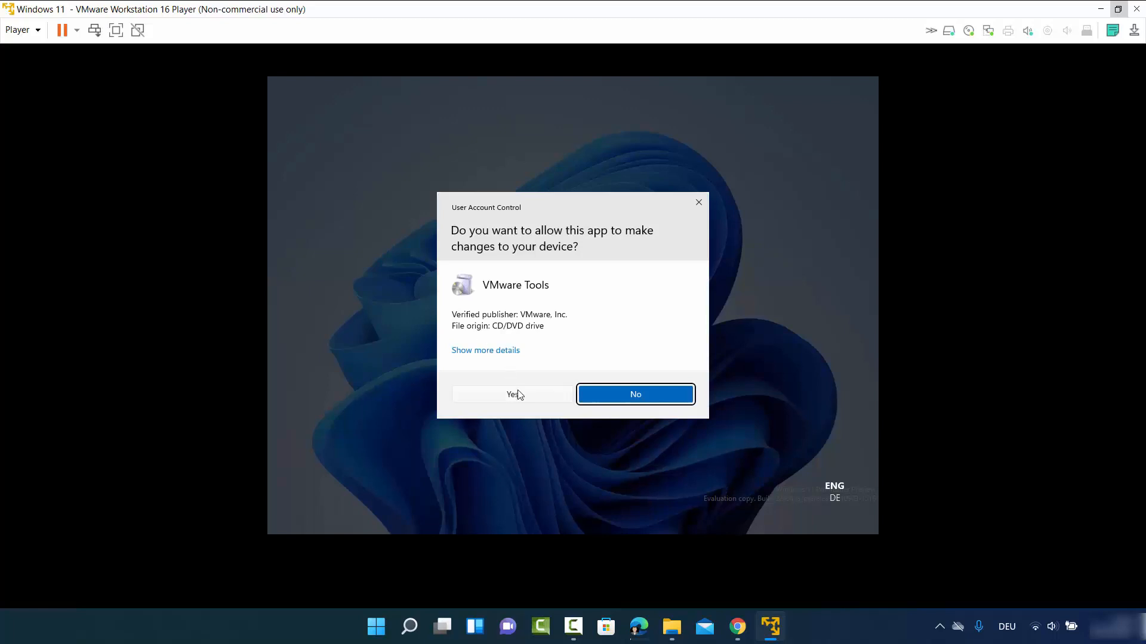
pyautogui.click(519, 396)
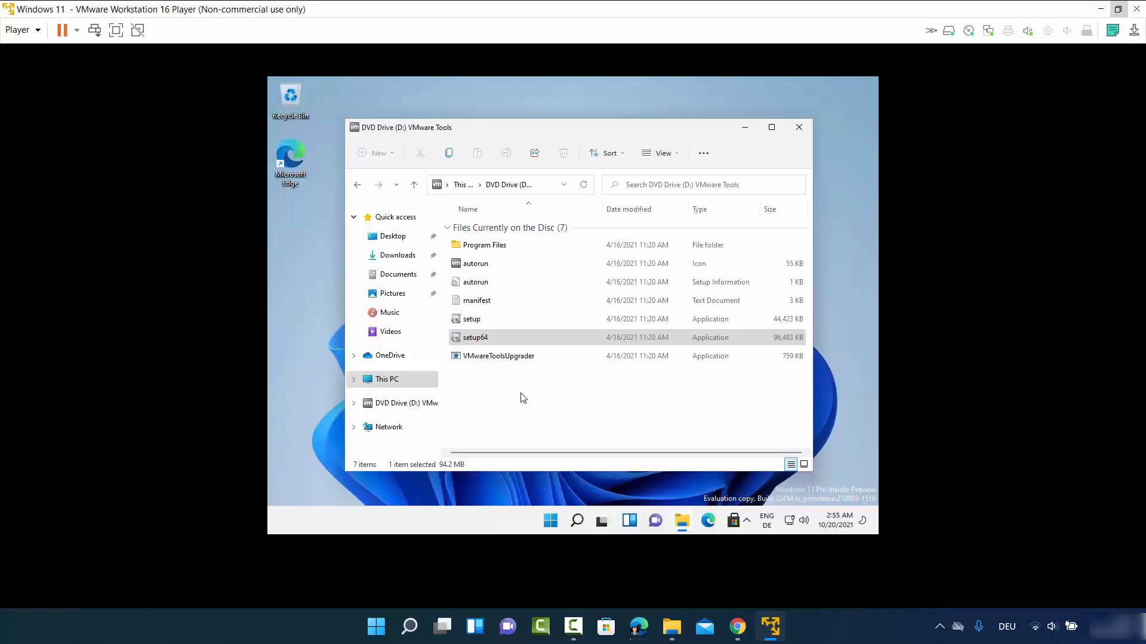
pyautogui.click(744, 130)
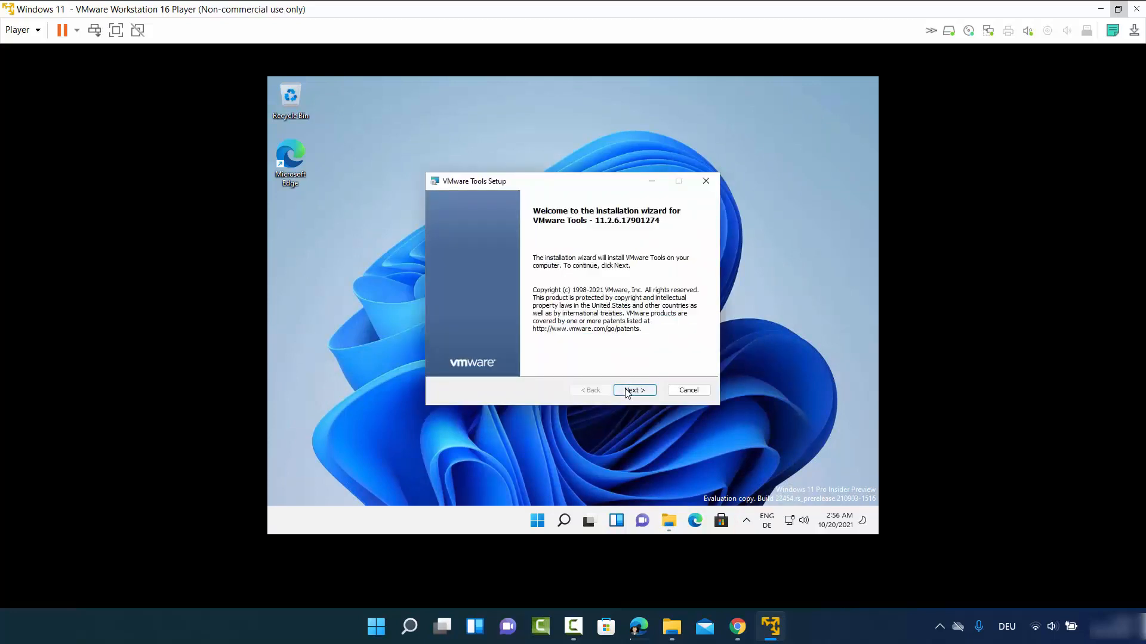
# - Install VMware Tools with the Complete setup type, finish the wizard and accept the restart
pyautogui.click(627, 393)
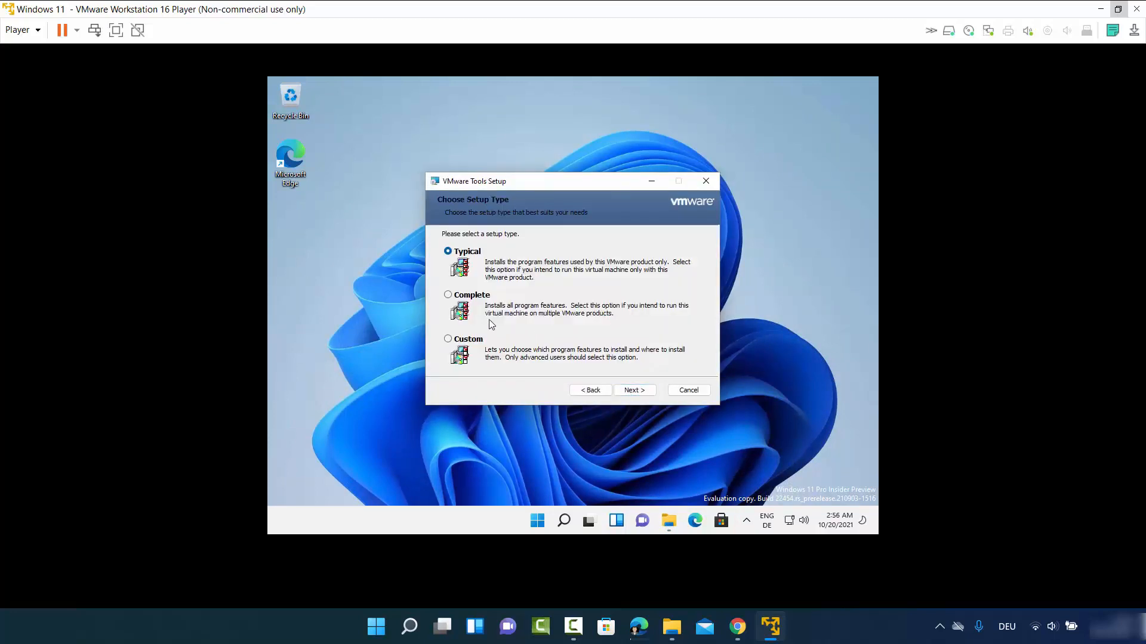
pyautogui.click(448, 296)
pyautogui.click(635, 393)
pyautogui.click(634, 391)
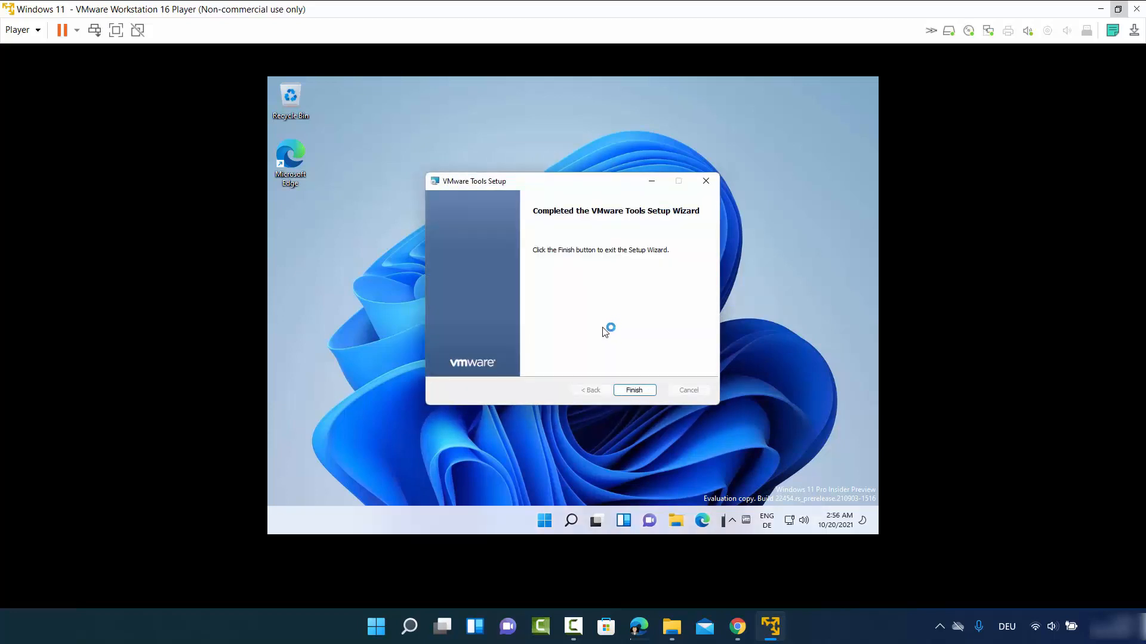
pyautogui.click(631, 389)
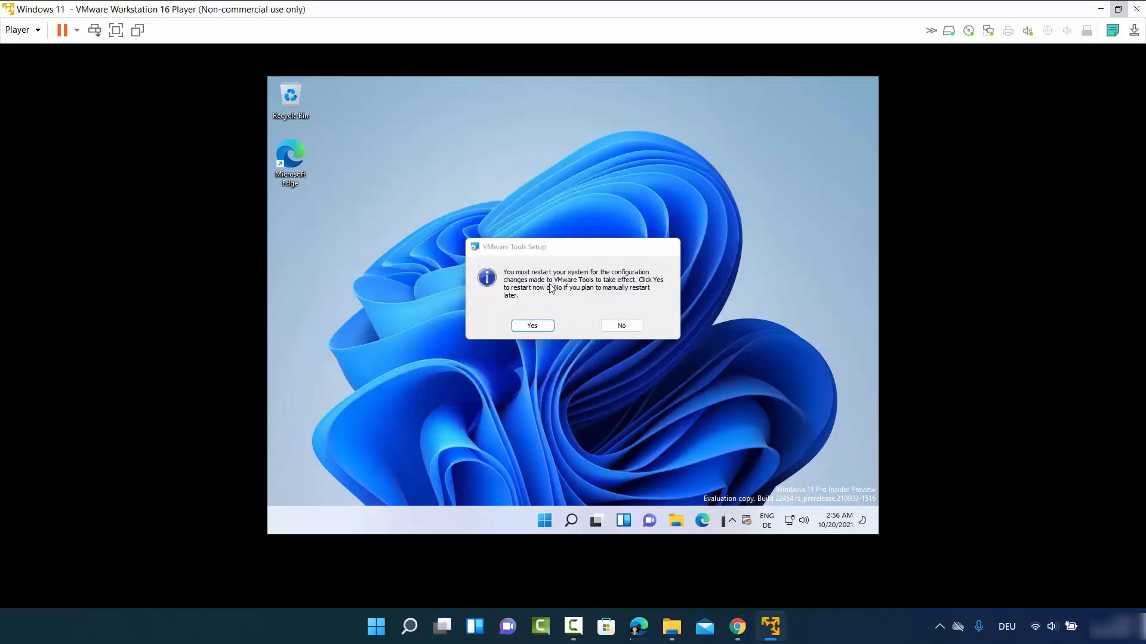
pyautogui.click(534, 326)
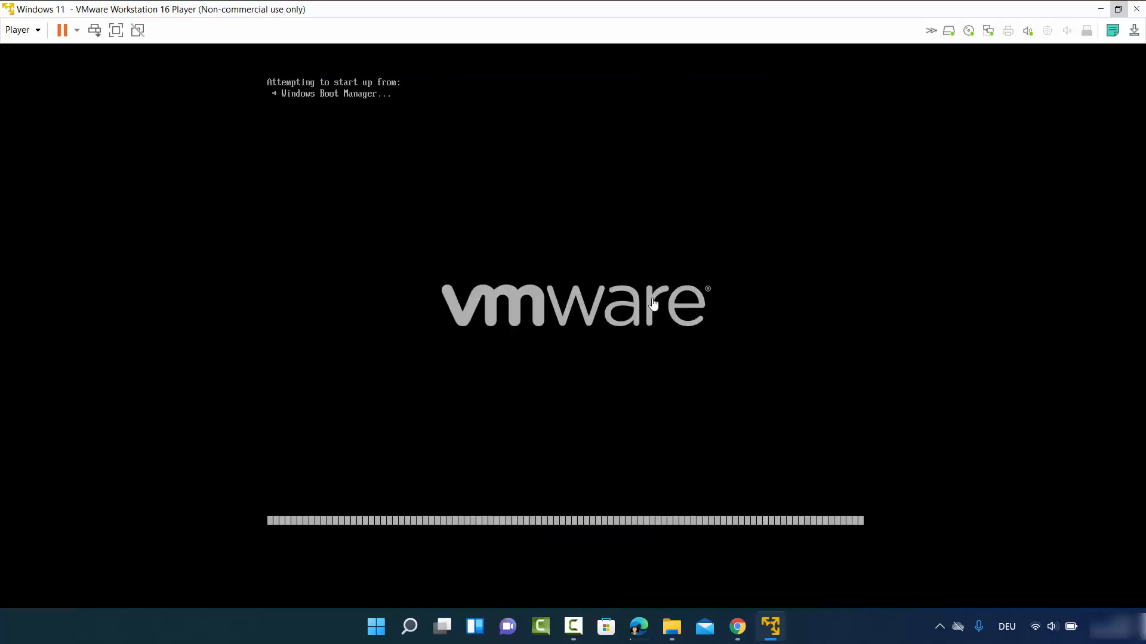
# - Maximize the VM window and sign in with the local account password after the reboot
pyautogui.moveTo(875, 63)
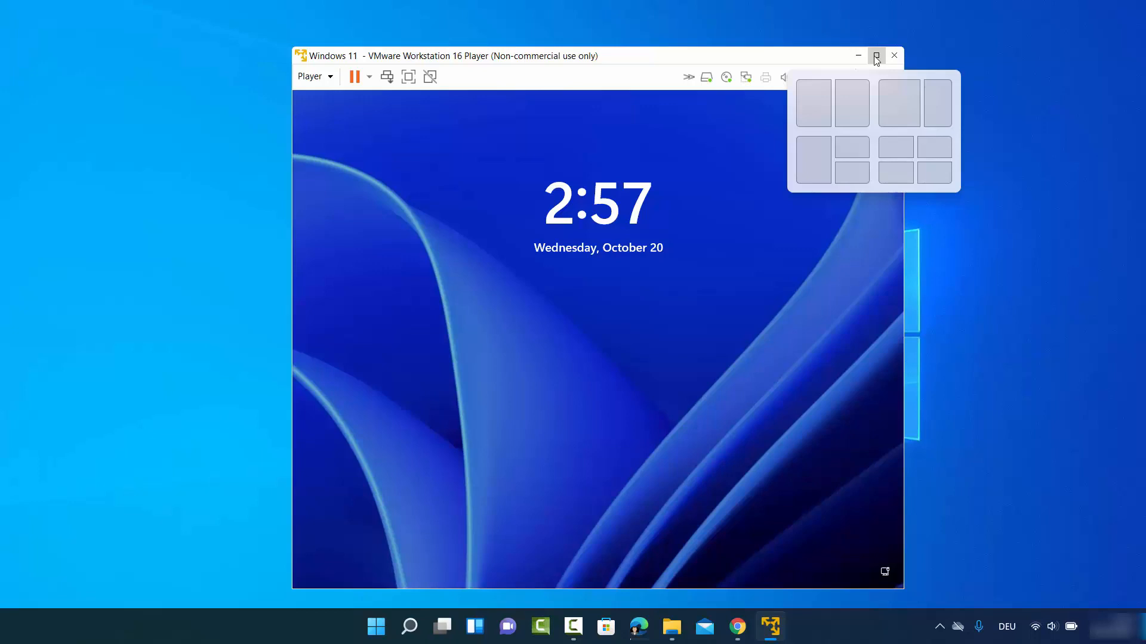
pyautogui.click(875, 58)
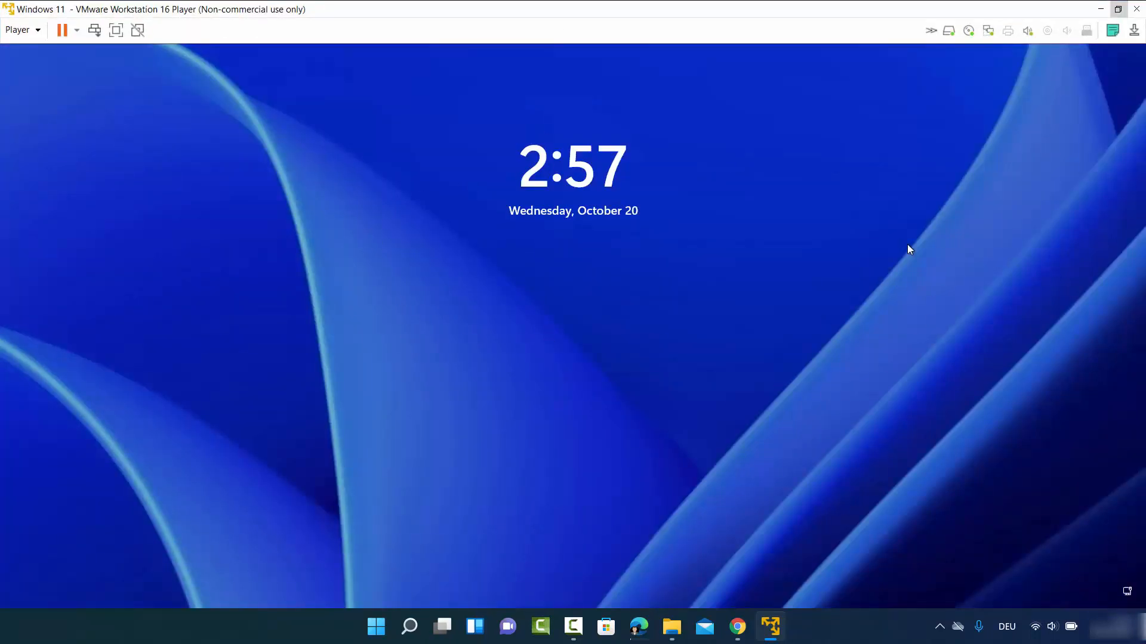
pyautogui.click(667, 440)
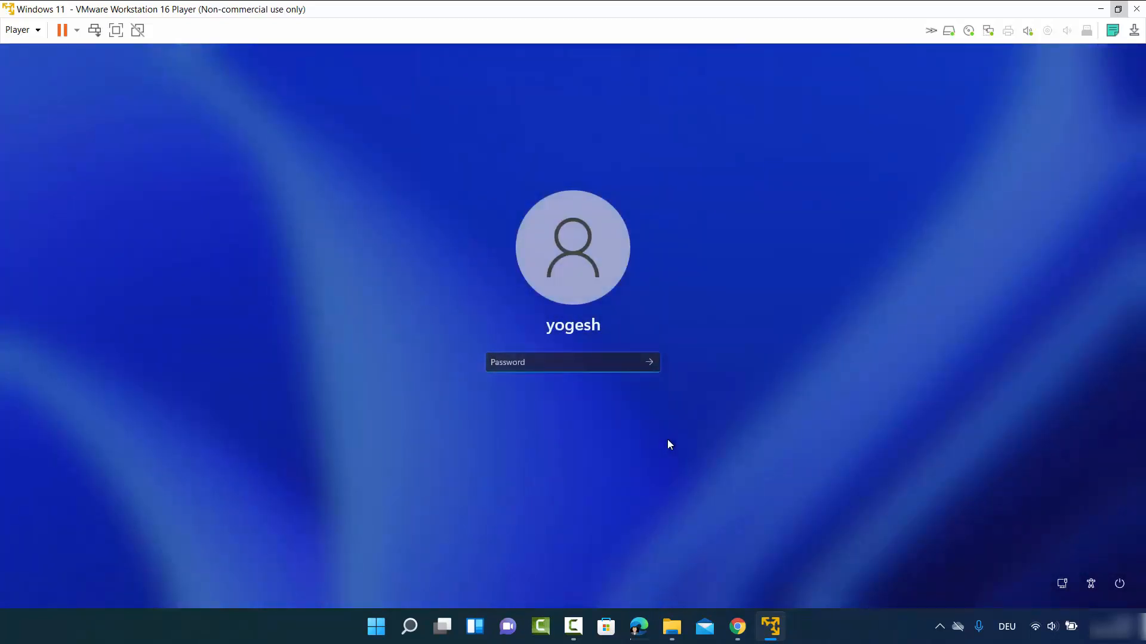
pyautogui.write('••••••')
pyautogui.press('Return')
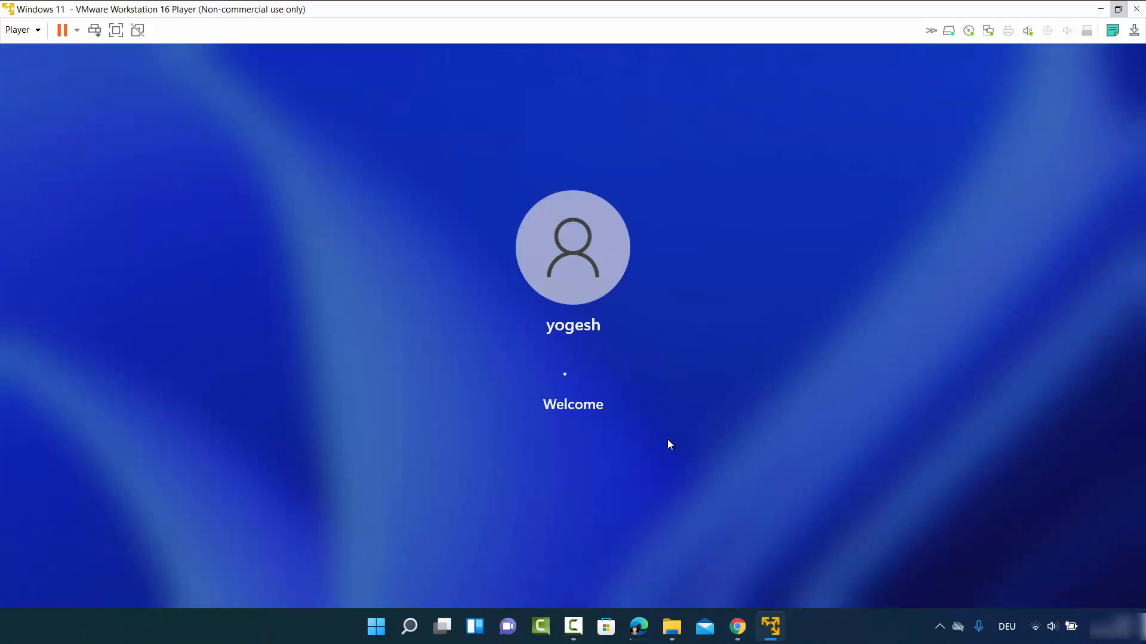